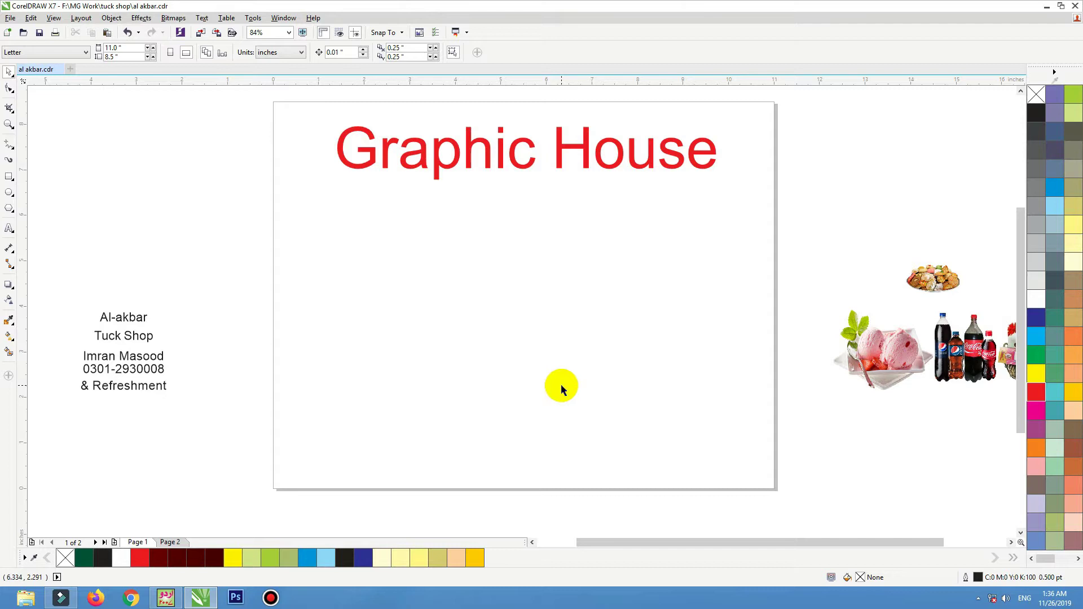
{"action": "scroll", "coordinate": [544, 352], "scroll_direction": "down", "scroll_amount": 2}
{"action": "key", "text": "F2"}
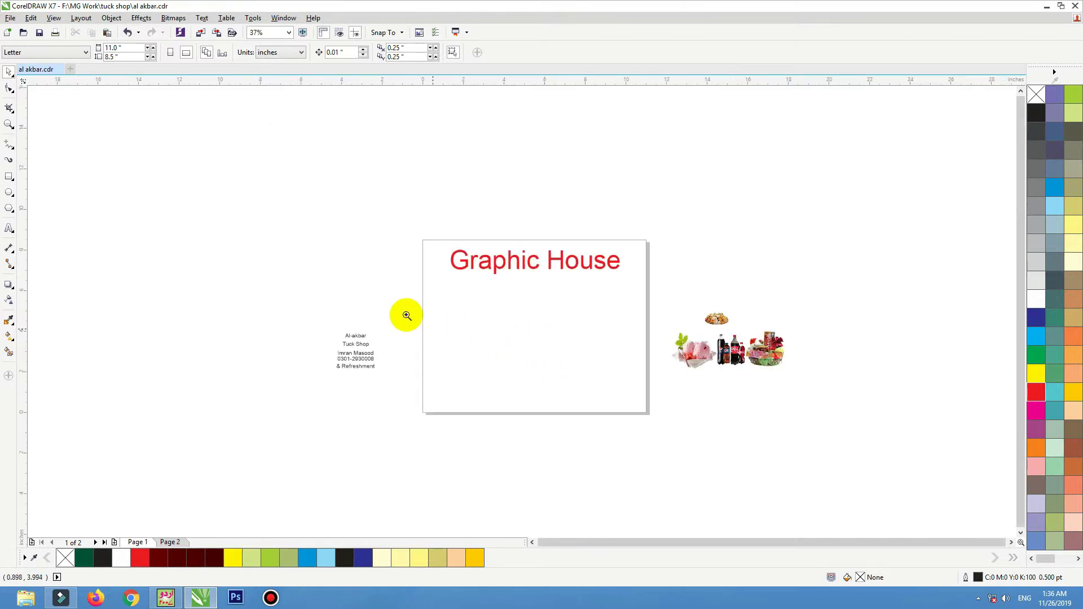
{"action": "left_click_drag", "start_coordinate": [347, 237], "coordinate": [786, 426]}
{"action": "left_click_drag", "start_coordinate": [279, 264], "coordinate": [3, 442]}
{"action": "left_click_drag", "start_coordinate": [117, 376], "coordinate": [176, 375]}
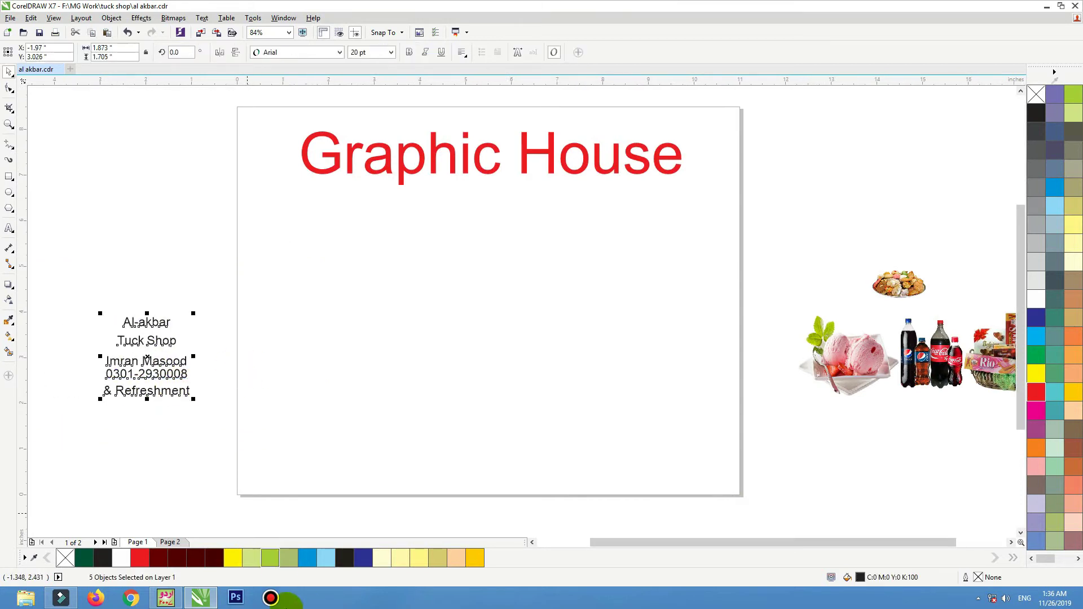
{"action": "left_click", "coordinate": [162, 204]}
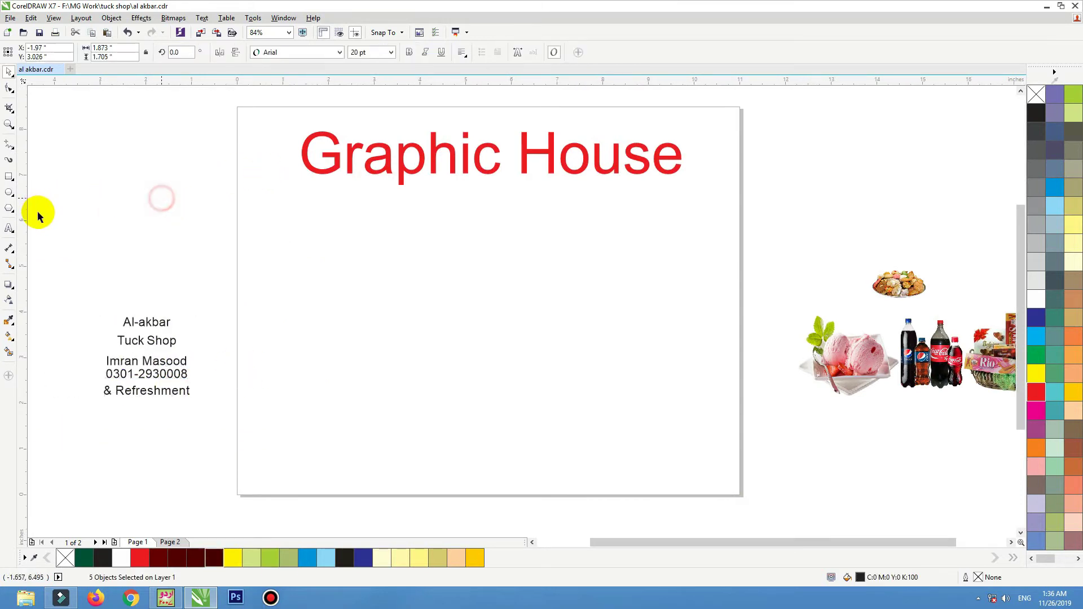
Step: Draw a rectangle in the lower part of the page and size it to 7 by 3.5 inches
{"action": "left_click", "coordinate": [9, 176]}
{"action": "left_click_drag", "start_coordinate": [314, 246], "coordinate": [662, 413]}
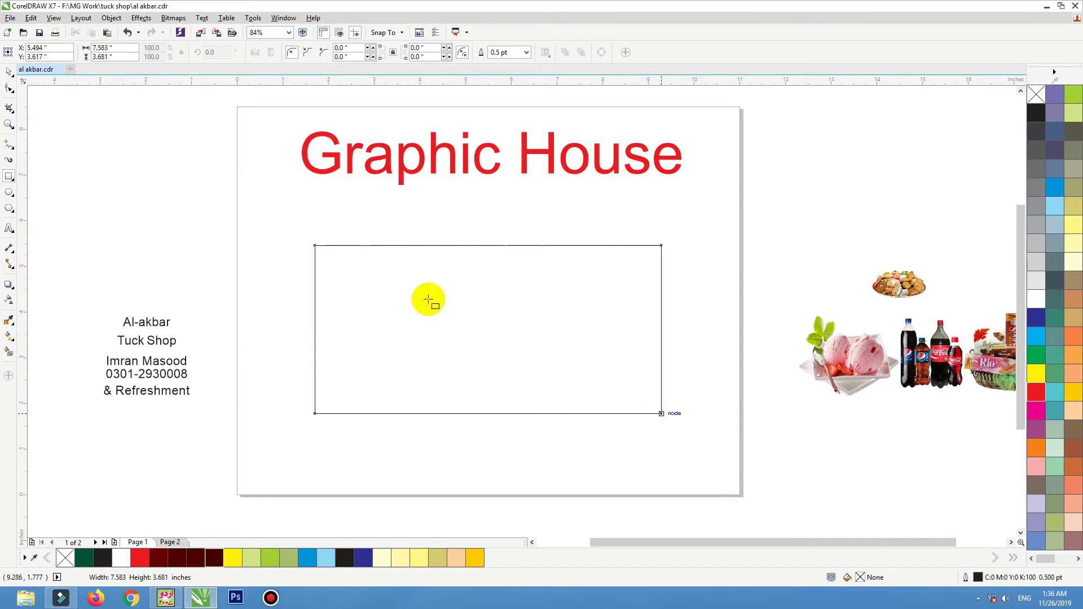
{"action": "left_click", "coordinate": [120, 50]}
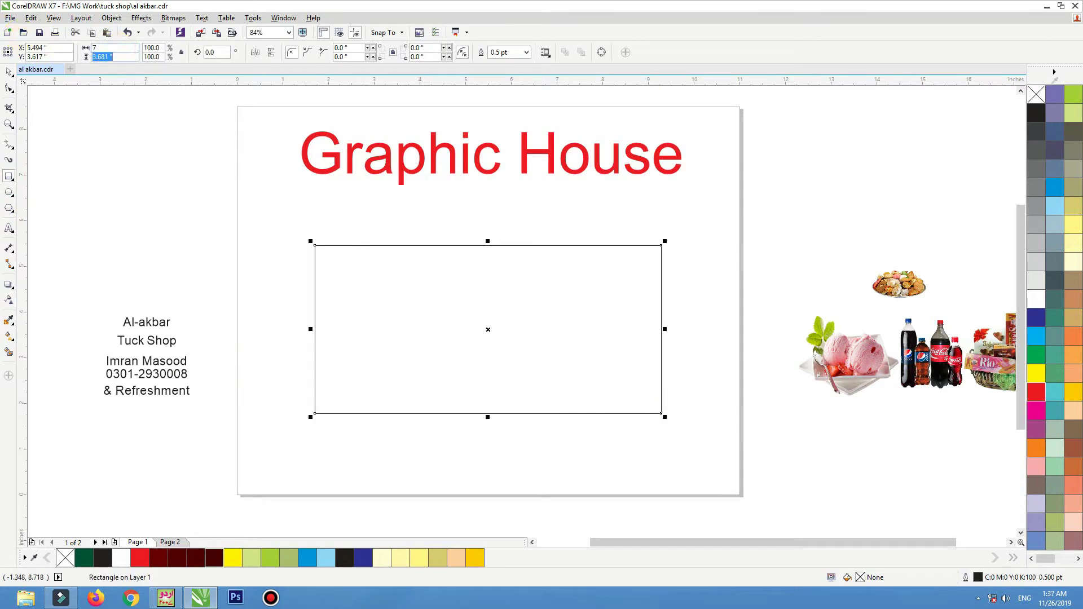
{"action": "type", "text": "3.5"}
{"action": "key", "text": "Return"}
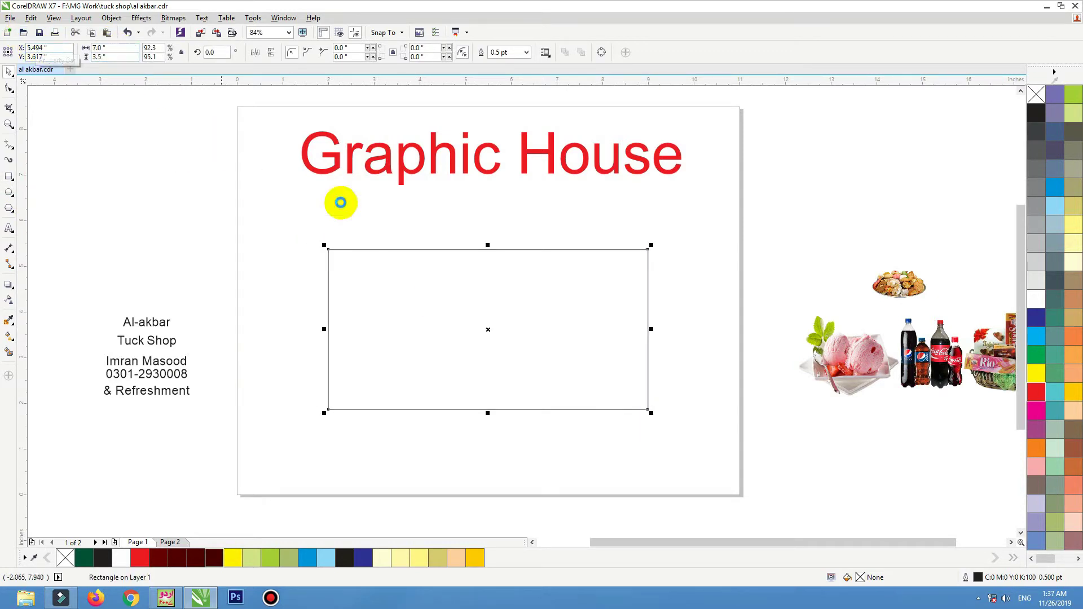
Step: Center the rectangle on the page and give it a red fill with no outline
{"action": "key", "text": "p"}
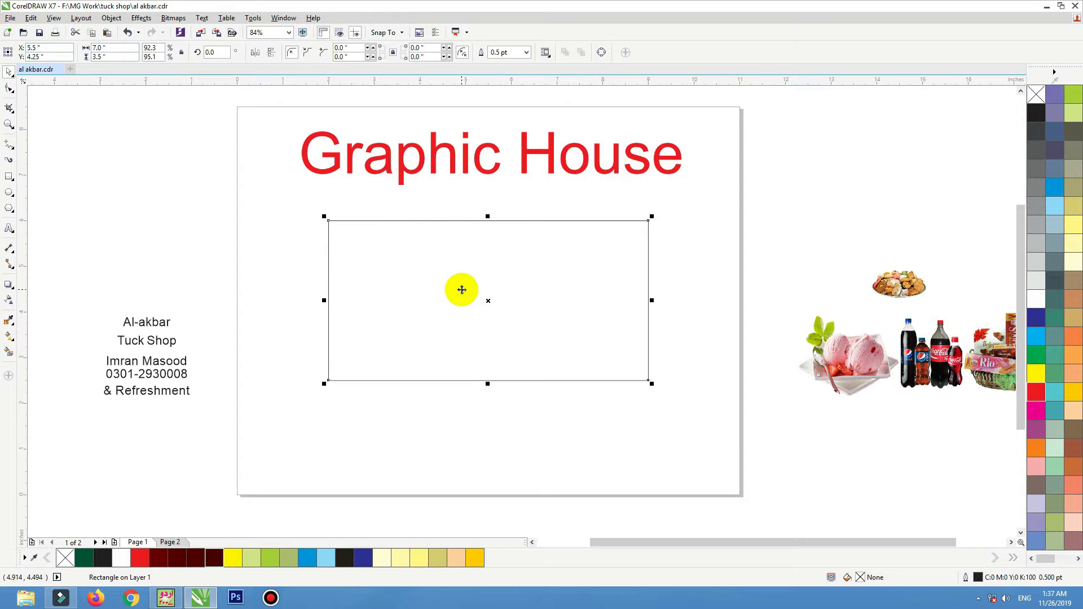
{"action": "left_click", "coordinate": [1036, 393]}
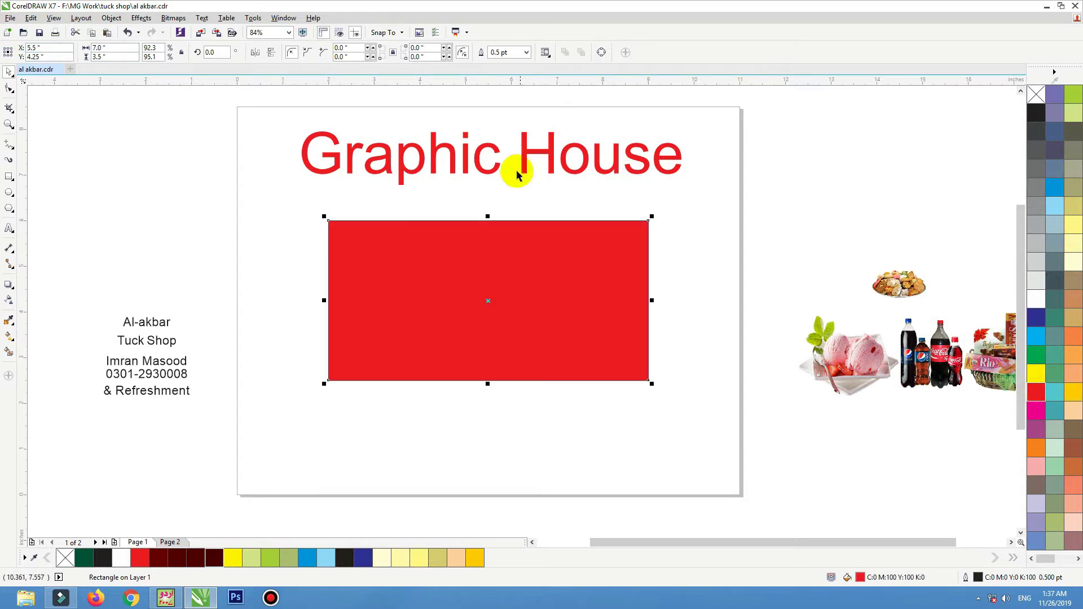
{"action": "right_click", "coordinate": [1036, 94]}
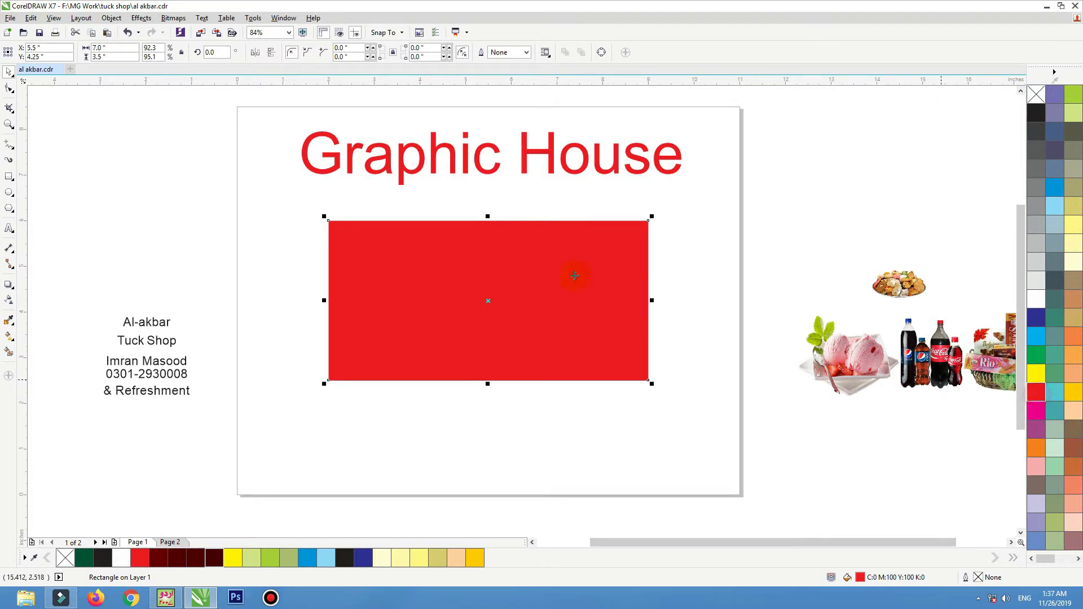
Step: Move the five text lines together toward the red rectangle, onto the page's left edge
{"action": "left_click", "coordinate": [157, 326]}
{"action": "left_click_drag", "start_coordinate": [242, 296], "coordinate": [35, 427]}
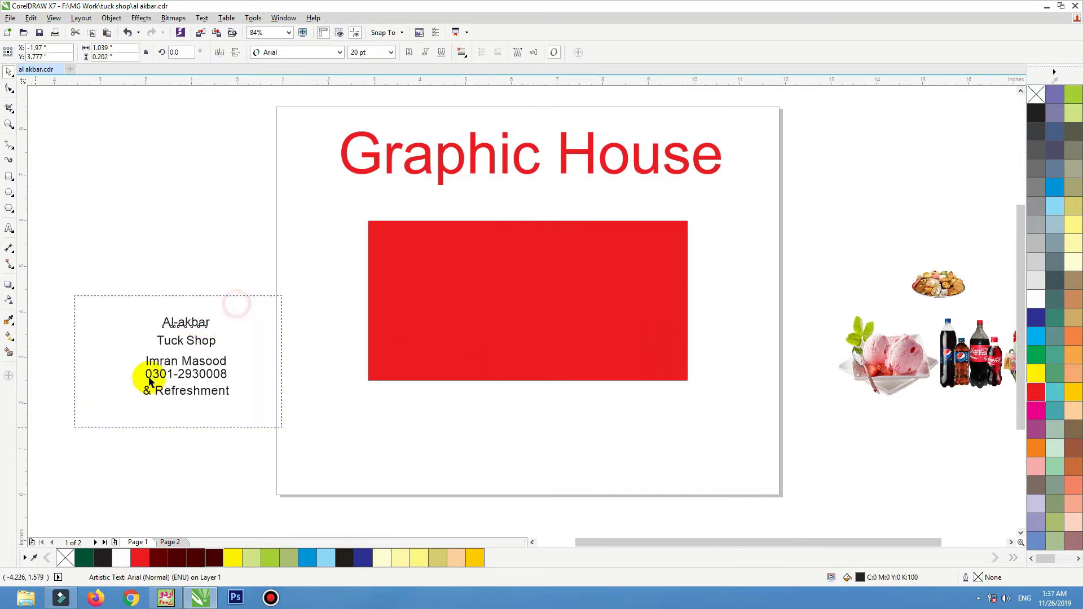
{"action": "left_click_drag", "start_coordinate": [186, 359], "coordinate": [274, 332]}
{"action": "left_click", "coordinate": [50, 291]}
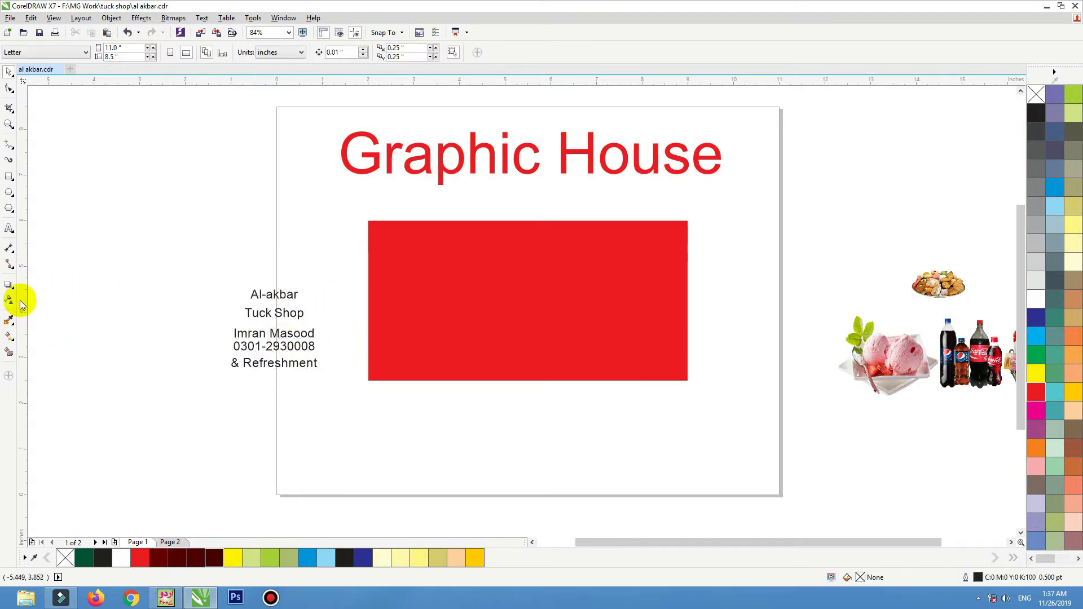
Step: Add an inside contour of about 0.172 inch to the red rectangle
{"action": "left_click", "coordinate": [12, 289]}
{"action": "left_click", "coordinate": [24, 294]}
{"action": "left_click", "coordinate": [431, 295]}
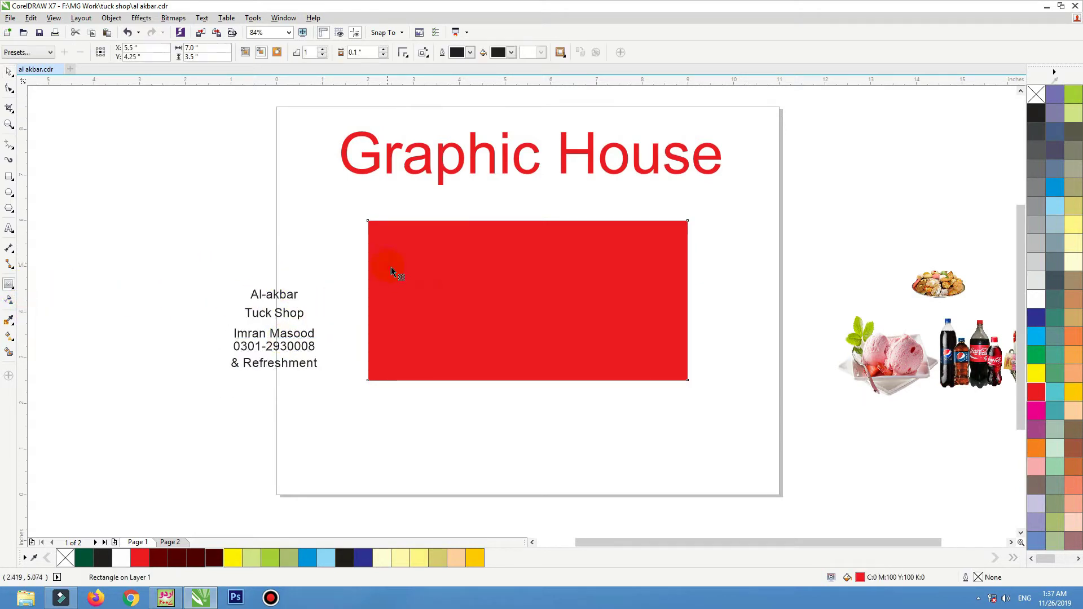
{"action": "mouse_move", "coordinate": [392, 267]}
{"action": "left_mouse_down"}
{"action": "mouse_move", "coordinate": [369, 259]}
{"action": "mouse_move", "coordinate": [377, 269]}
{"action": "left_mouse_up"}
{"action": "left_click", "coordinate": [9, 72]}
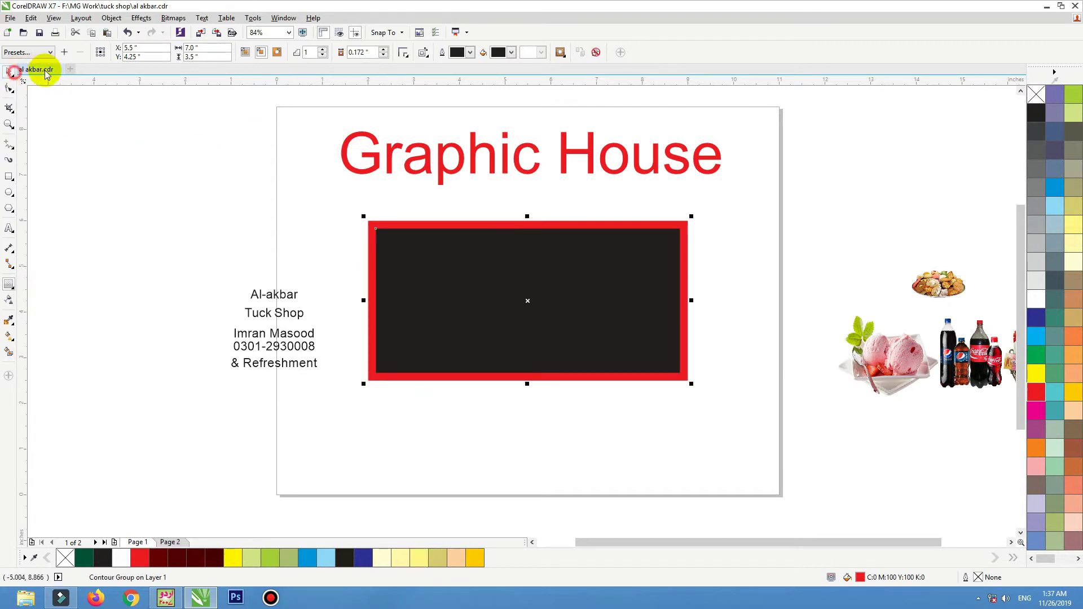
Step: Break the contour group apart and turn the inner rectangle into a white hairline border without a fill
{"action": "left_click", "coordinate": [111, 19]}
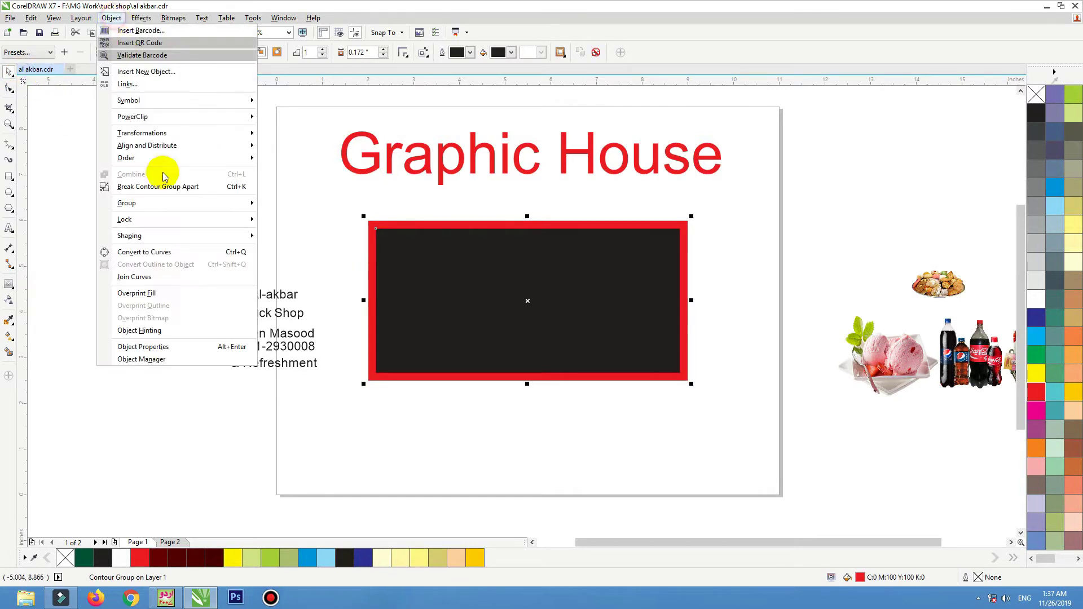
{"action": "left_click", "coordinate": [214, 187]}
{"action": "left_click", "coordinate": [389, 243]}
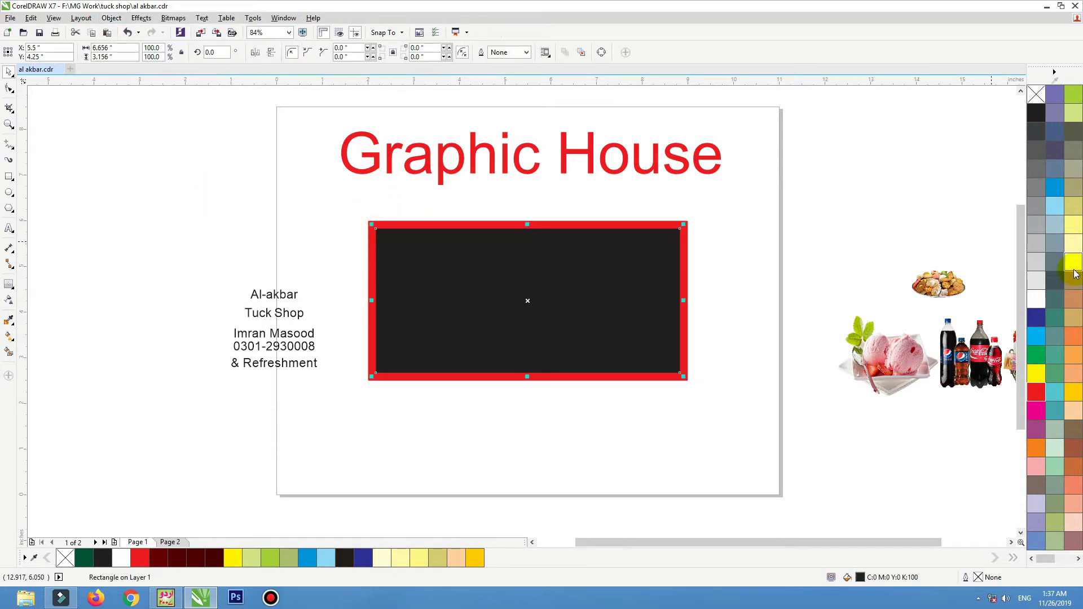
{"action": "right_click", "coordinate": [1036, 301]}
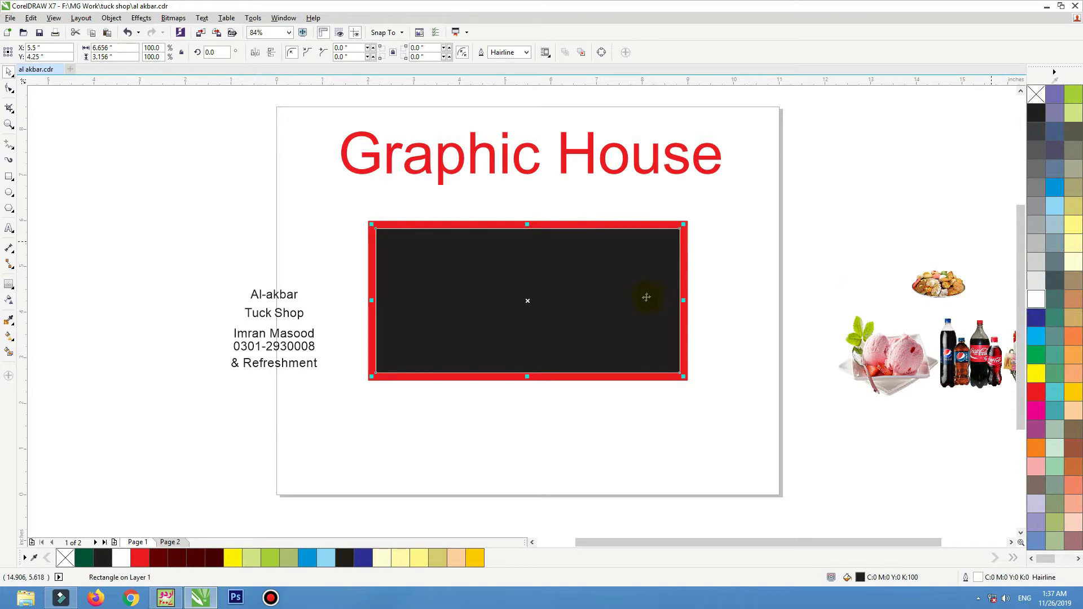
{"action": "left_click", "coordinate": [1036, 96]}
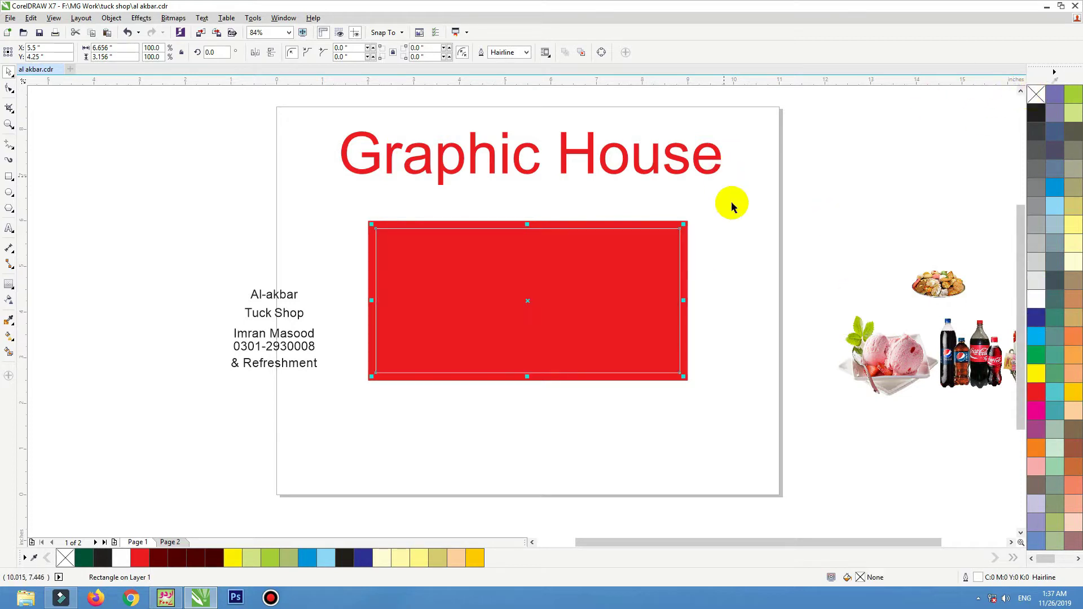
{"action": "left_click", "coordinate": [756, 213]}
Step: Move the group of product images closer to the right side of the red rectangle
{"action": "scroll", "coordinate": [539, 358], "scroll_direction": "up", "scroll_amount": 1}
{"action": "left_click_drag", "start_coordinate": [706, 263], "coordinate": [1023, 536]}
{"action": "left_click_drag", "start_coordinate": [809, 393], "coordinate": [659, 375]}
{"action": "left_click", "coordinate": [658, 375]}
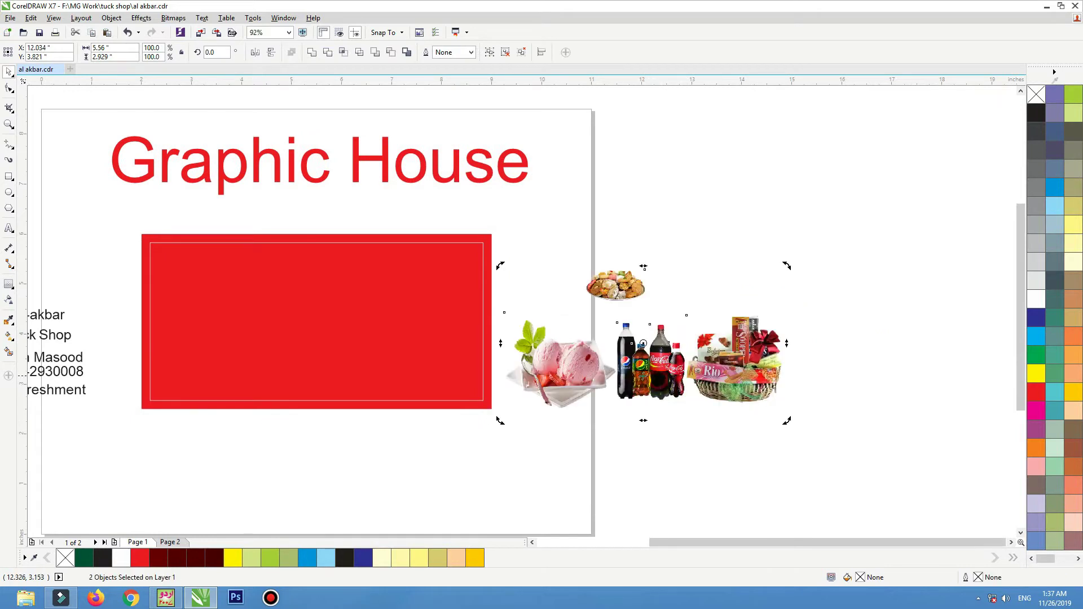
{"action": "left_click", "coordinate": [699, 234]}
{"action": "scroll", "coordinate": [695, 235], "scroll_direction": "up", "scroll_amount": 1}
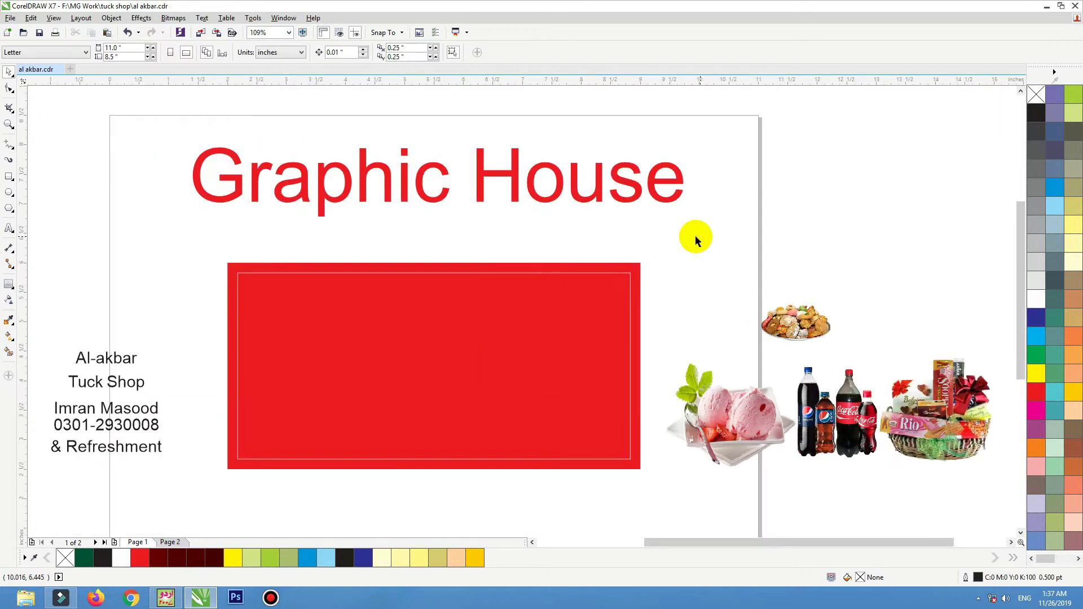
Step: Set the font of the "Al-akbar" and "Tuck Shop" lines to Bready Alternates Demo
{"action": "left_click", "coordinate": [129, 359]}
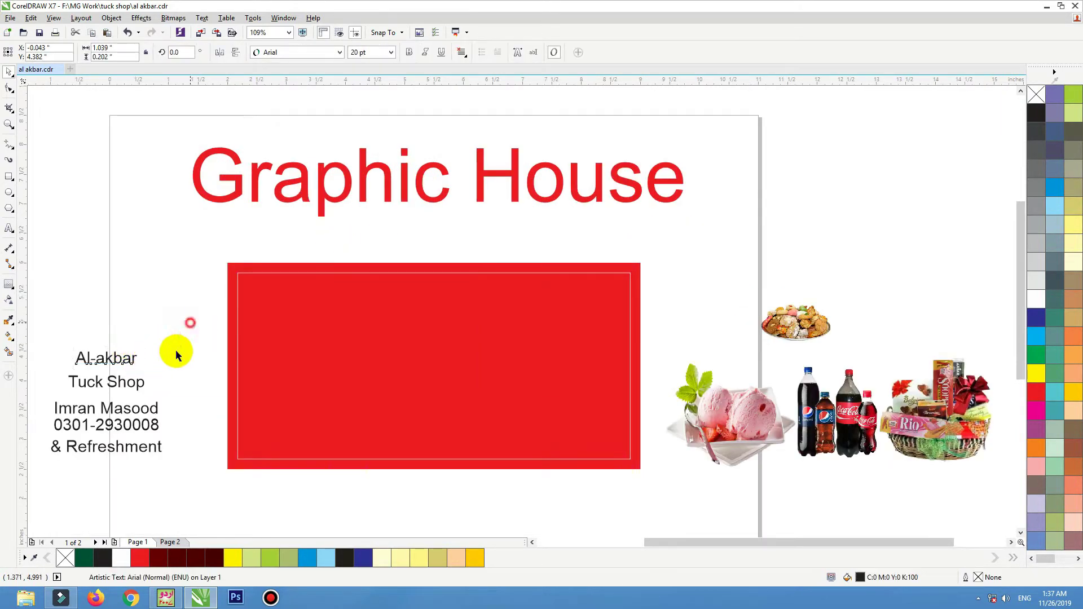
{"action": "left_click_drag", "start_coordinate": [190, 322], "coordinate": [34, 395]}
{"action": "left_click", "coordinate": [120, 278]}
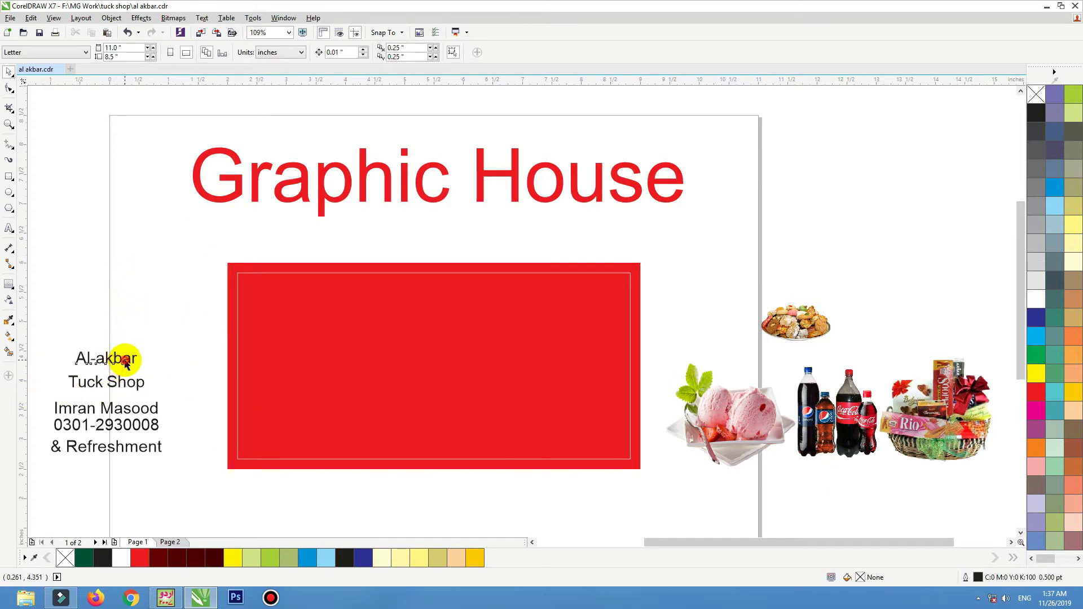
{"action": "left_click", "coordinate": [124, 361]}
{"action": "left_click_drag", "start_coordinate": [178, 321], "coordinate": [34, 387]}
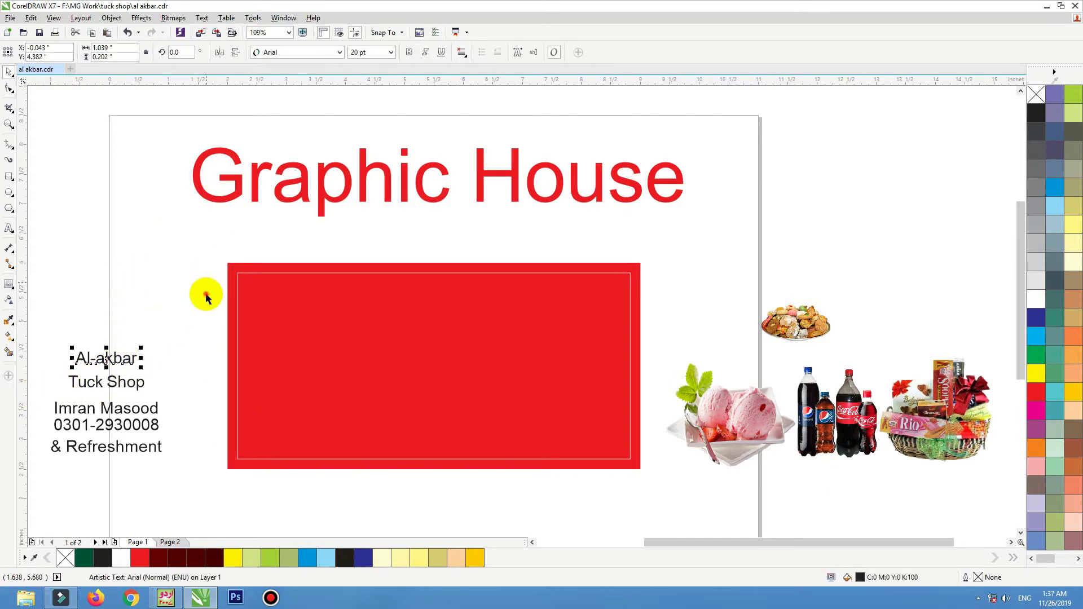
{"action": "left_click_drag", "start_coordinate": [205, 295], "coordinate": [53, 433]}
{"action": "left_click_drag", "start_coordinate": [212, 315], "coordinate": [35, 396]}
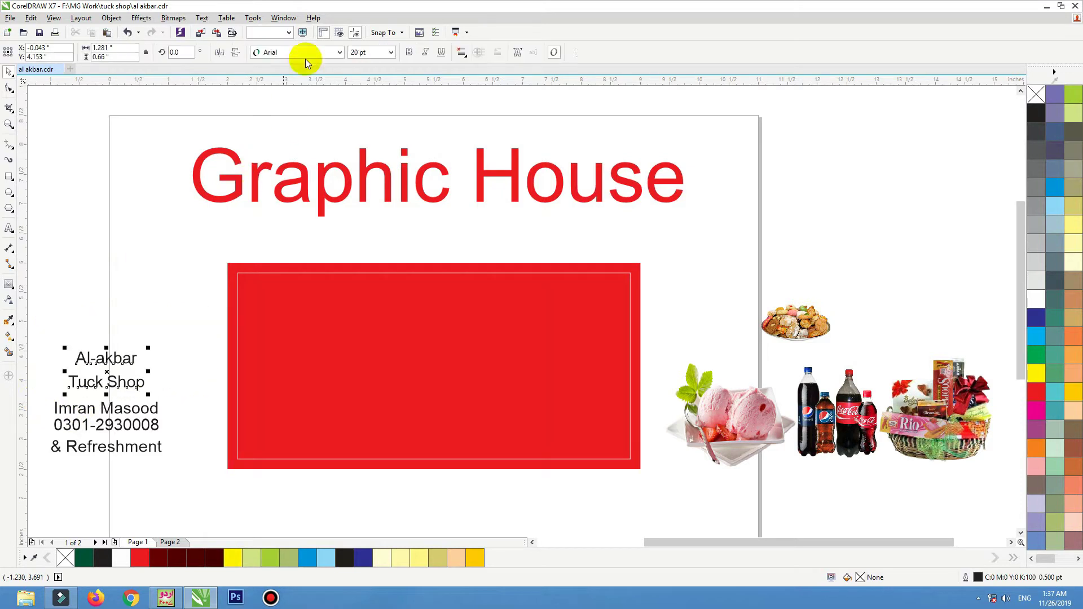
{"action": "left_click", "coordinate": [286, 52]}
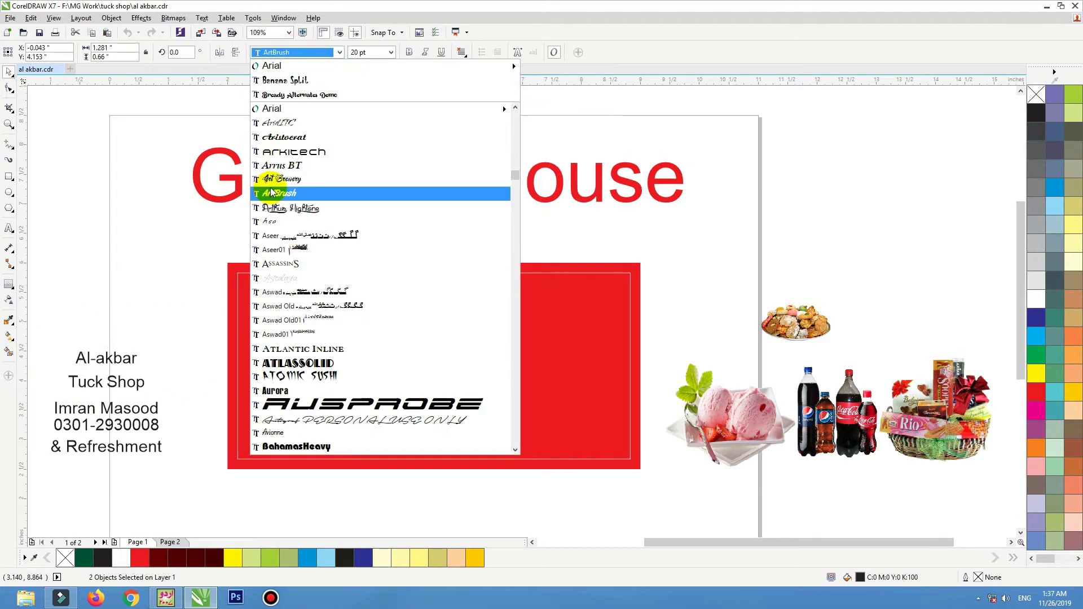
{"action": "scroll", "coordinate": [272, 190], "scroll_direction": "down", "scroll_amount": 8}
{"action": "type", "text": "Brankovic"}
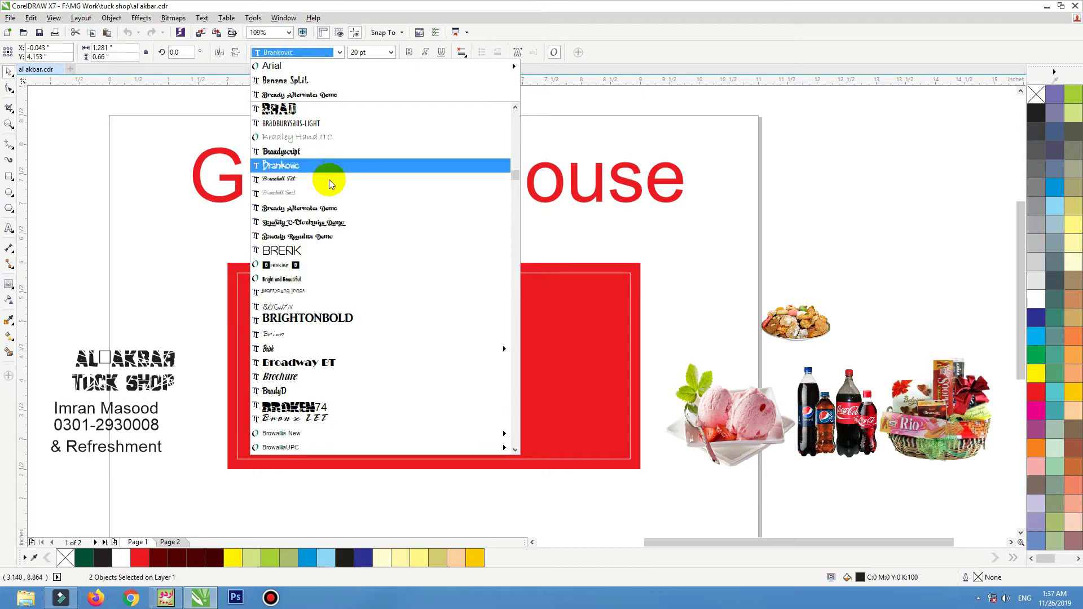
{"action": "left_click", "coordinate": [319, 208]}
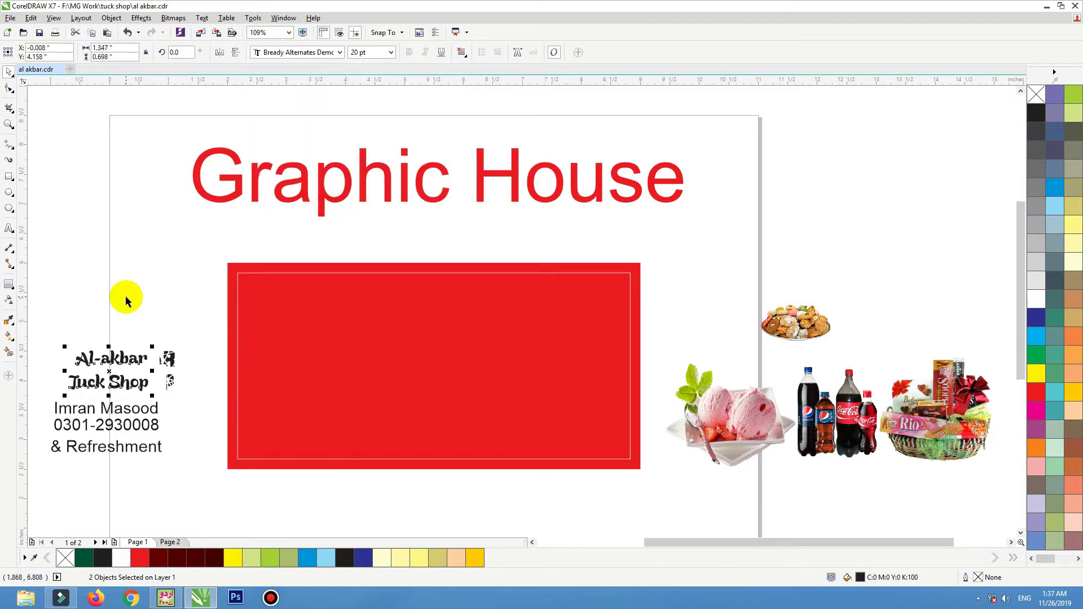
{"action": "left_click", "coordinate": [276, 52]}
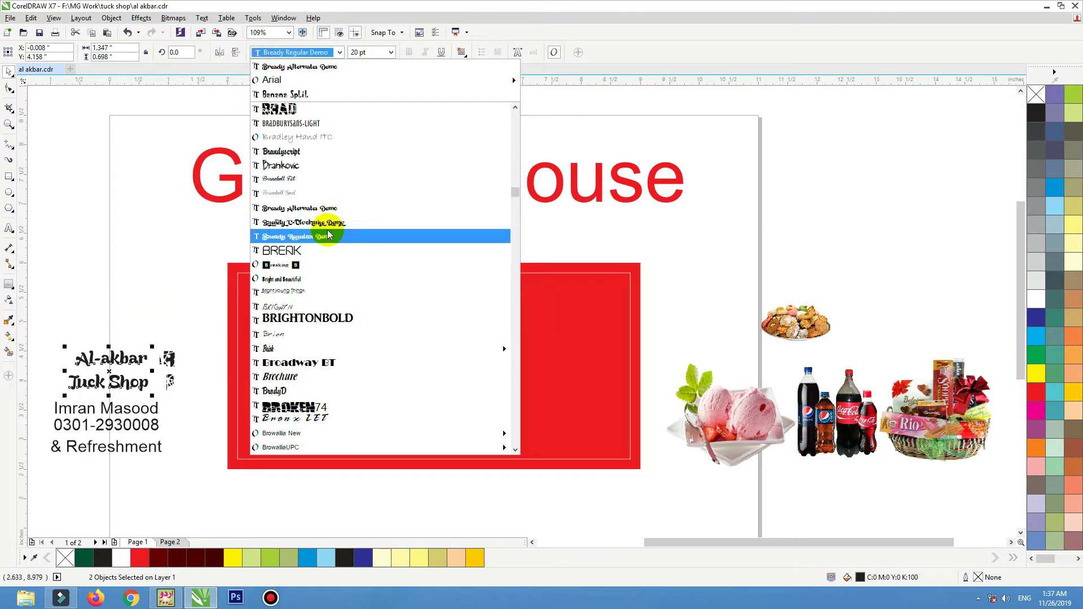
{"action": "left_click", "coordinate": [335, 209]}
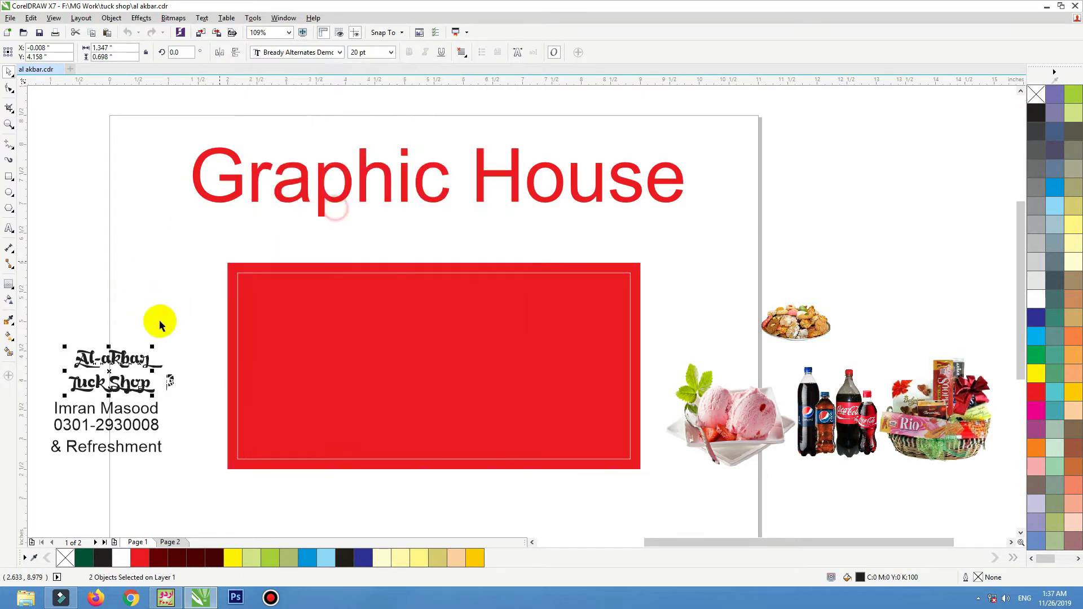
{"action": "left_click", "coordinate": [156, 324]}
Step: Place the "Al-akbar" text on the red rectangle in white, enlarged to about 43 pt
{"action": "left_click_drag", "start_coordinate": [141, 357], "coordinate": [347, 355]}
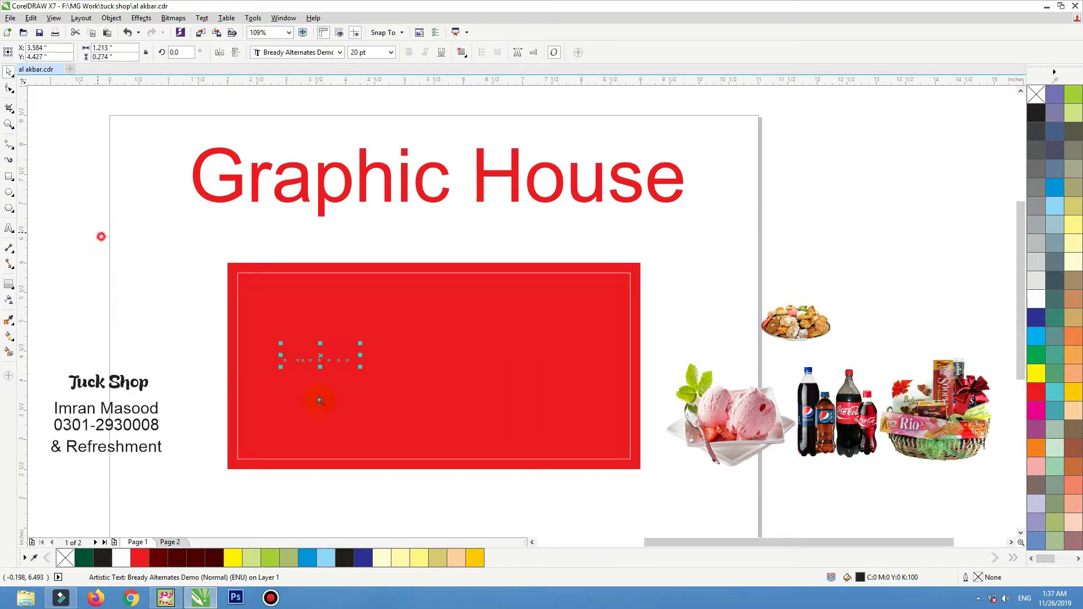
{"action": "scroll", "coordinate": [532, 480], "scroll_direction": "up", "scroll_amount": 2}
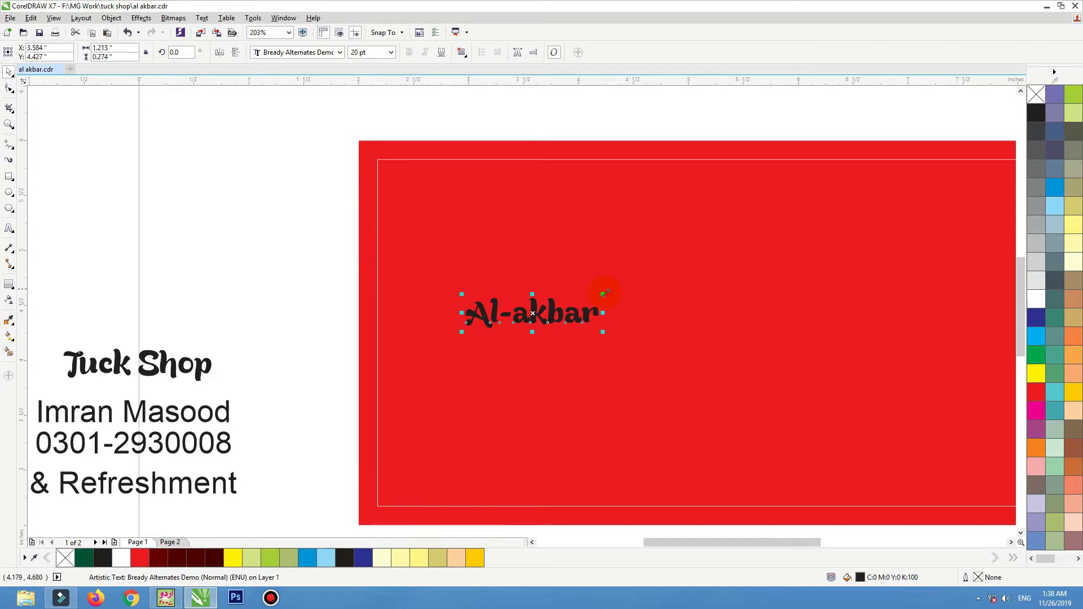
{"action": "left_click_drag", "start_coordinate": [604, 293], "coordinate": [768, 263]}
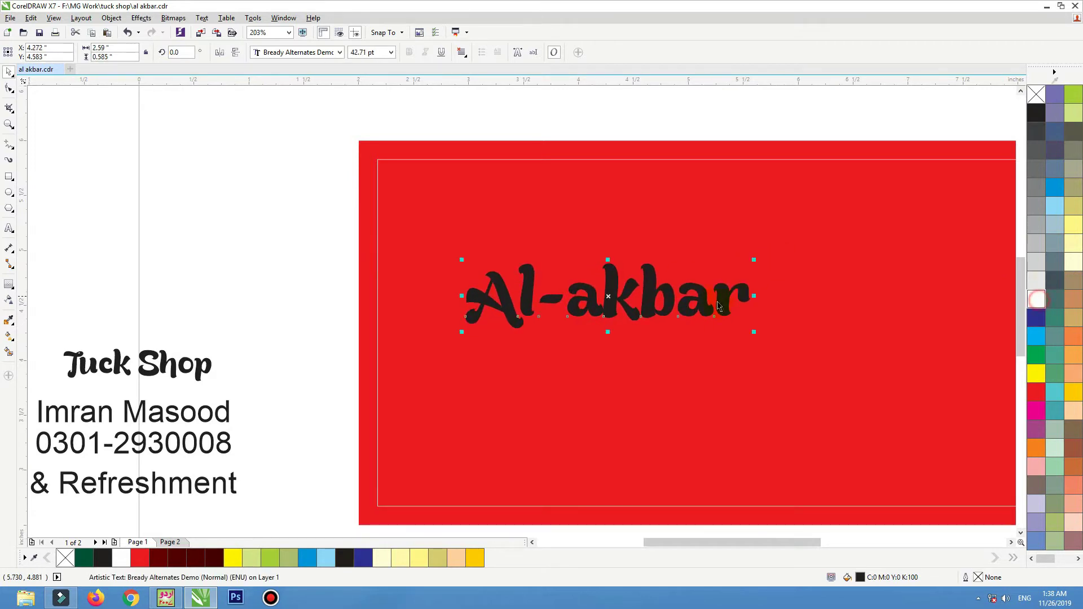
Step: Capitalize the second word of the shop name so the text reads "Al-Akbar"
{"action": "left_click_drag", "start_coordinate": [718, 306], "coordinate": [595, 306]}
{"action": "key", "text": "shift+Left"}
{"action": "type", "text": "A"}
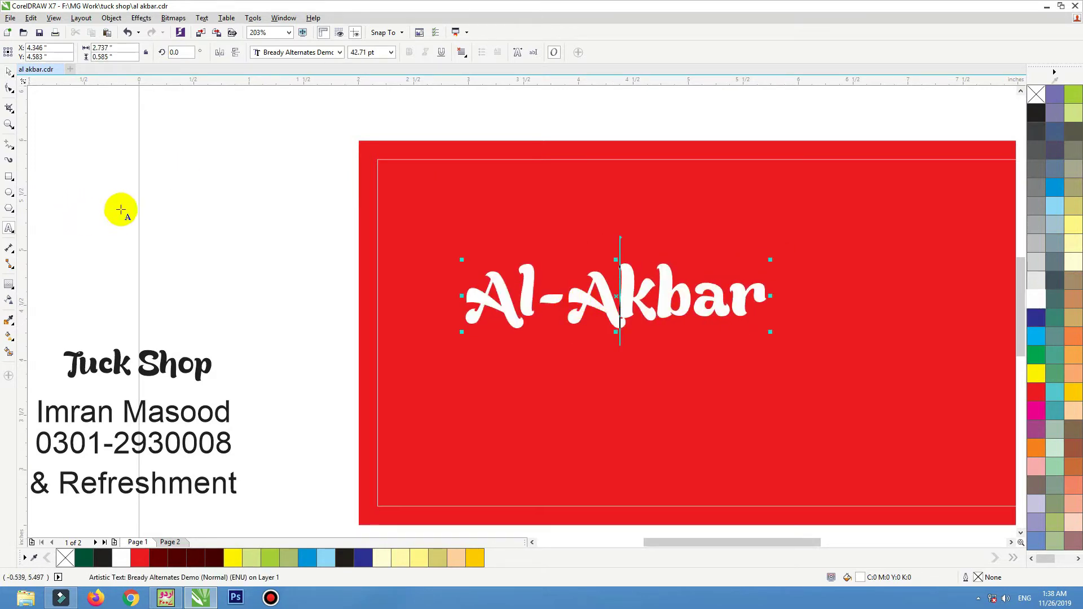
{"action": "left_click", "coordinate": [9, 71]}
{"action": "left_click", "coordinate": [96, 210]}
{"action": "scroll", "coordinate": [315, 455], "scroll_direction": "down", "scroll_amount": 1}
{"action": "key", "text": "F4"}
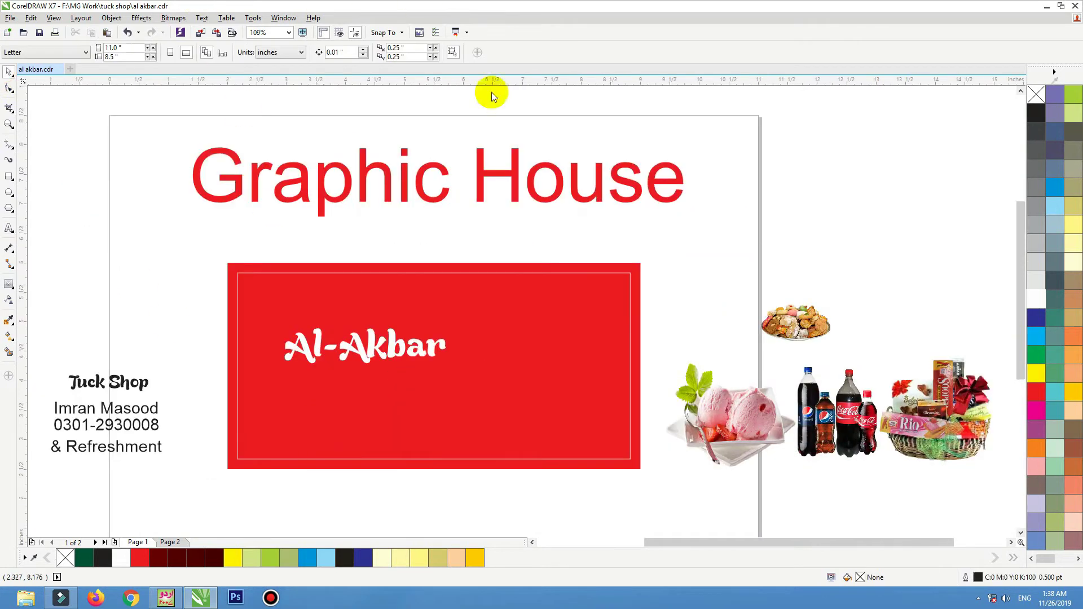
Step: Place the "Tuck Shop" line on the red rectangle directly beneath the "Al-Akbar" text
{"action": "left_click_drag", "start_coordinate": [333, 390], "coordinate": [393, 382]}
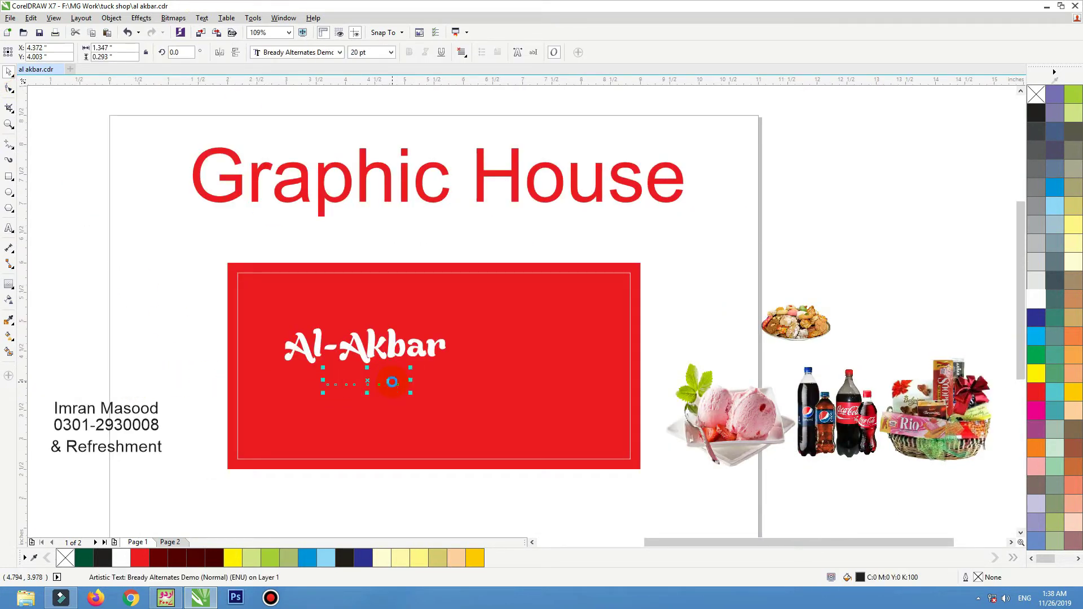
{"action": "left_click_drag", "start_coordinate": [214, 370], "coordinate": [56, 508]}
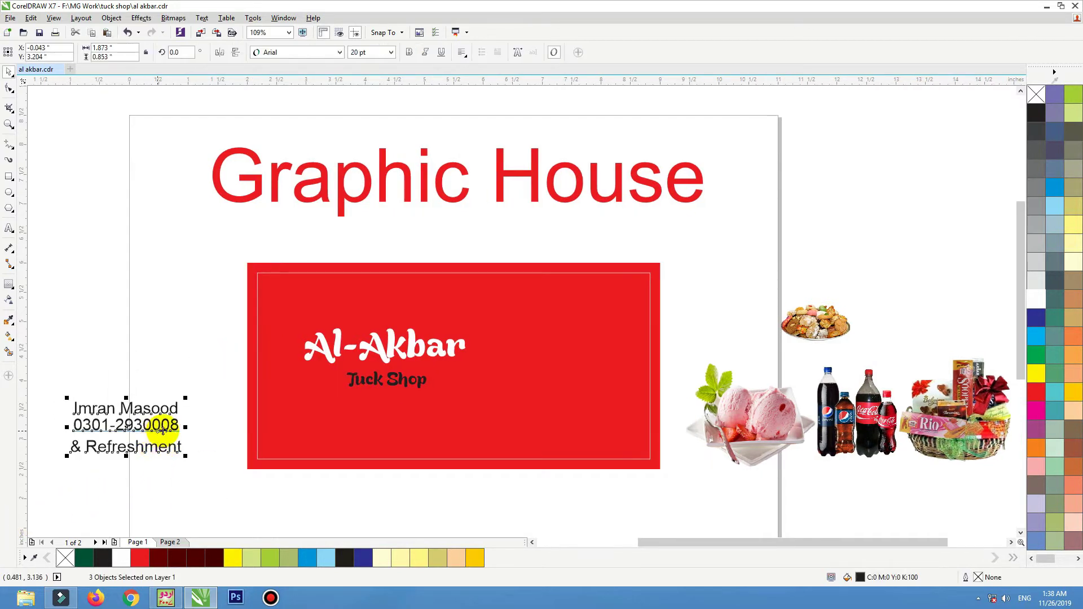
{"action": "left_click_drag", "start_coordinate": [169, 414], "coordinate": [192, 417]}
{"action": "left_click", "coordinate": [163, 317]}
{"action": "key", "text": "F4"}
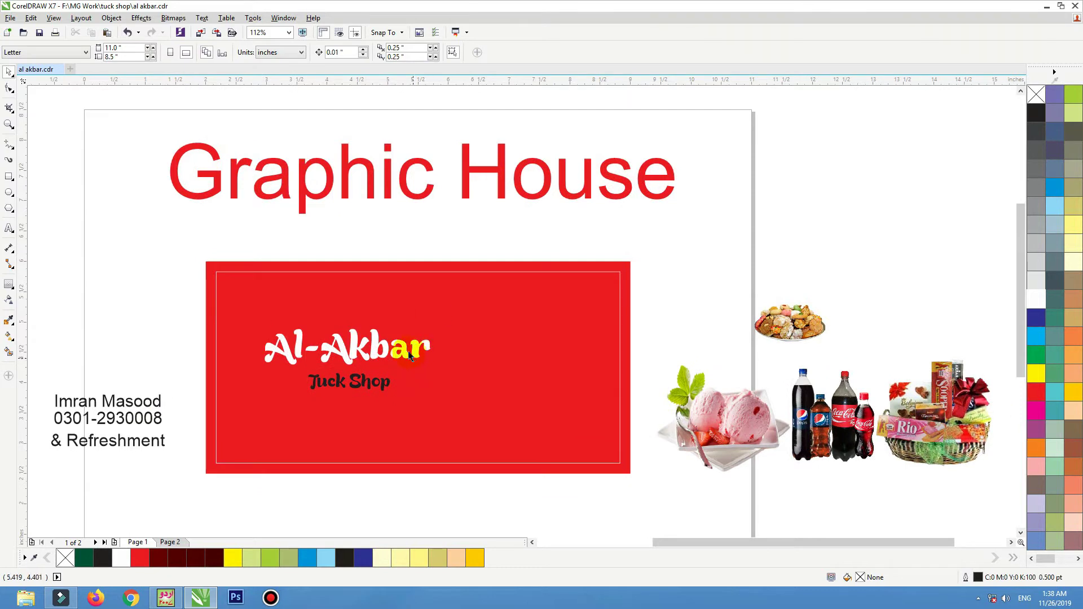
Step: Shift the "Al-Akbar" and "Tuck Shop" lines together slightly down and to the left on the rectangle
{"action": "left_click", "coordinate": [382, 392]}
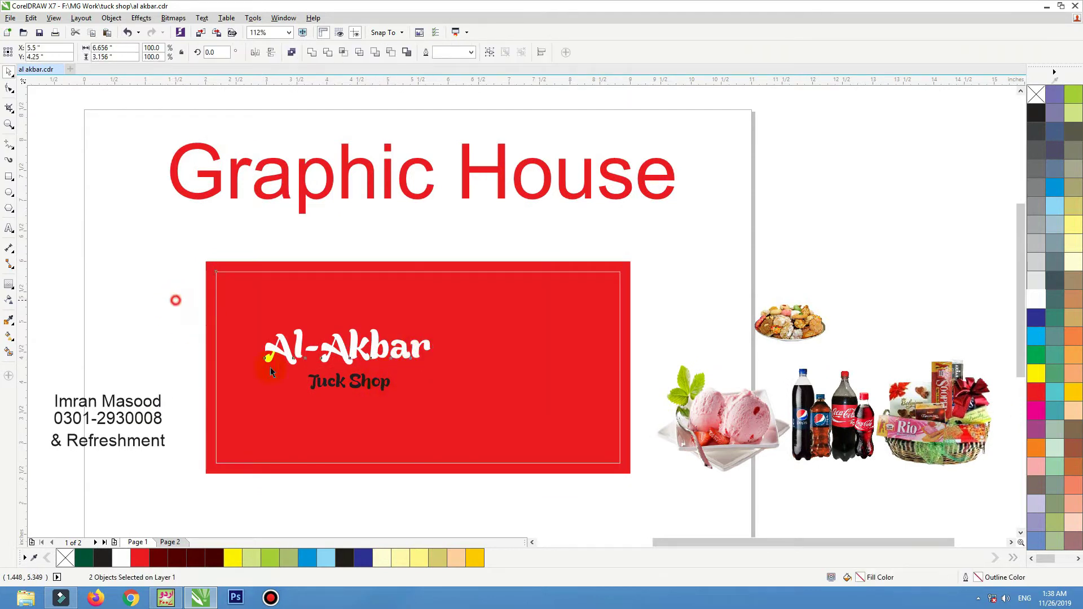
{"action": "left_click", "coordinate": [369, 389]}
{"action": "left_click_drag", "start_coordinate": [368, 385], "coordinate": [353, 398]}
Step: Move the owner's name and phone lines into the rectangle's upper-left corner and "& Refreshment" beneath "Tuck Shop"
{"action": "left_click", "coordinate": [162, 419]}
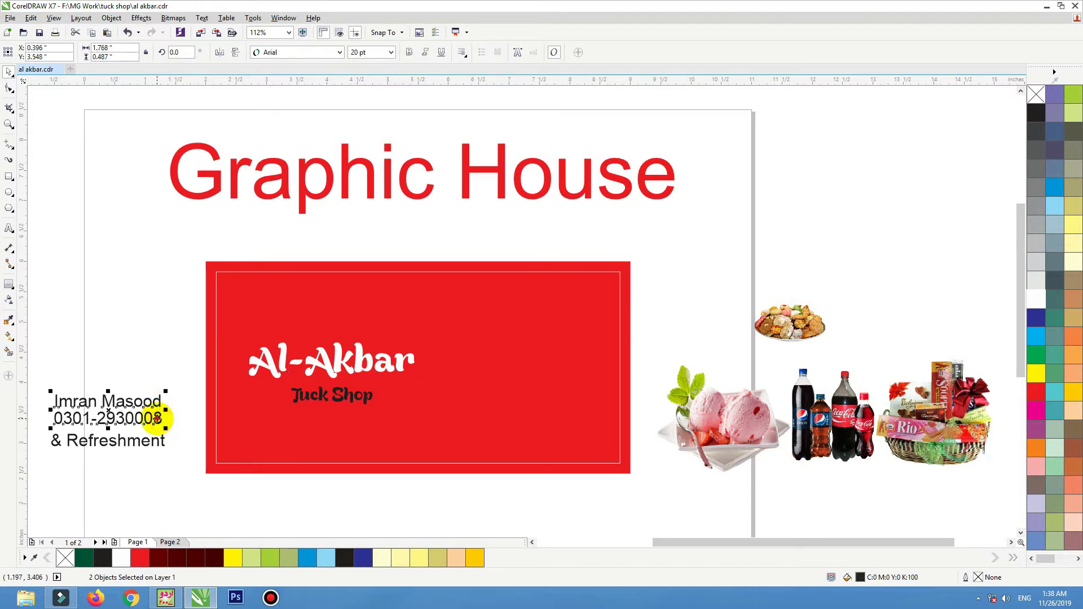
{"action": "left_click_drag", "start_coordinate": [158, 418], "coordinate": [326, 298]}
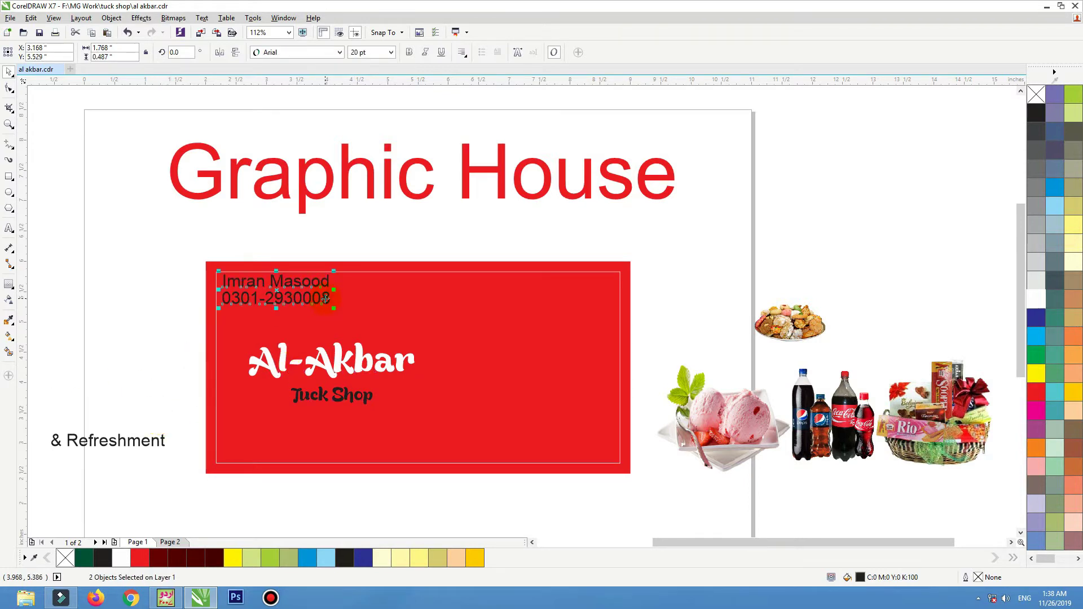
{"action": "left_click", "coordinate": [150, 439]}
{"action": "left_click_drag", "start_coordinate": [150, 440], "coordinate": [360, 417]}
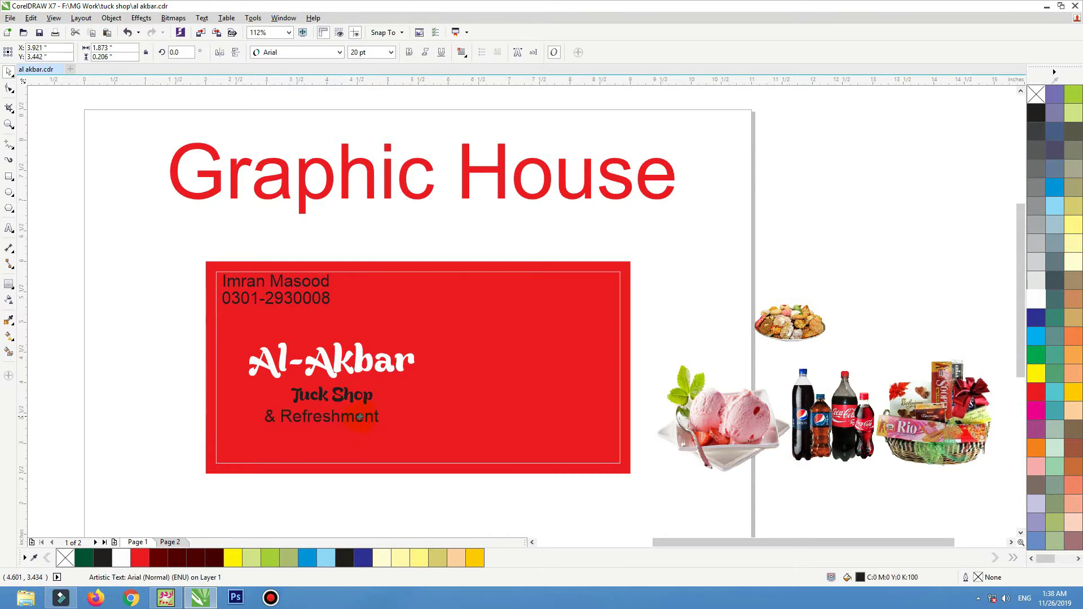
{"action": "left_click", "coordinate": [133, 271]}
Step: Ungroup the product images, including the nested group of three, so each picture can be moved separately
{"action": "scroll", "coordinate": [844, 356], "scroll_direction": "up", "scroll_amount": 1}
{"action": "left_click_drag", "start_coordinate": [724, 470], "coordinate": [710, 470]}
{"action": "left_click", "coordinate": [351, 52]}
{"action": "left_click", "coordinate": [668, 235]}
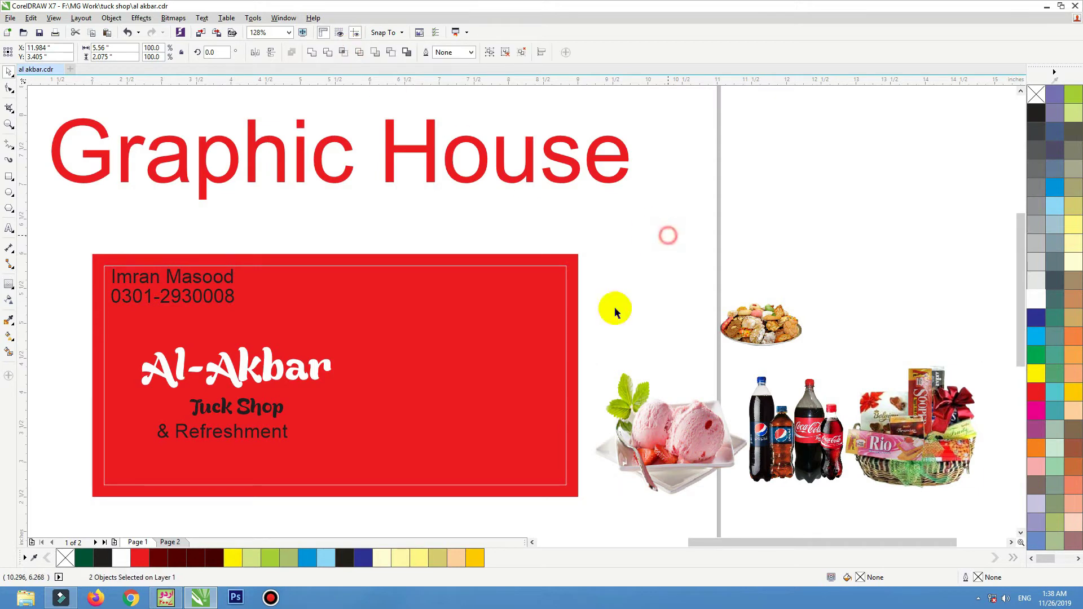
{"action": "left_click_drag", "start_coordinate": [683, 436], "coordinate": [553, 440]}
{"action": "key", "text": "ctrl+z"}
{"action": "left_click", "coordinate": [356, 51]}
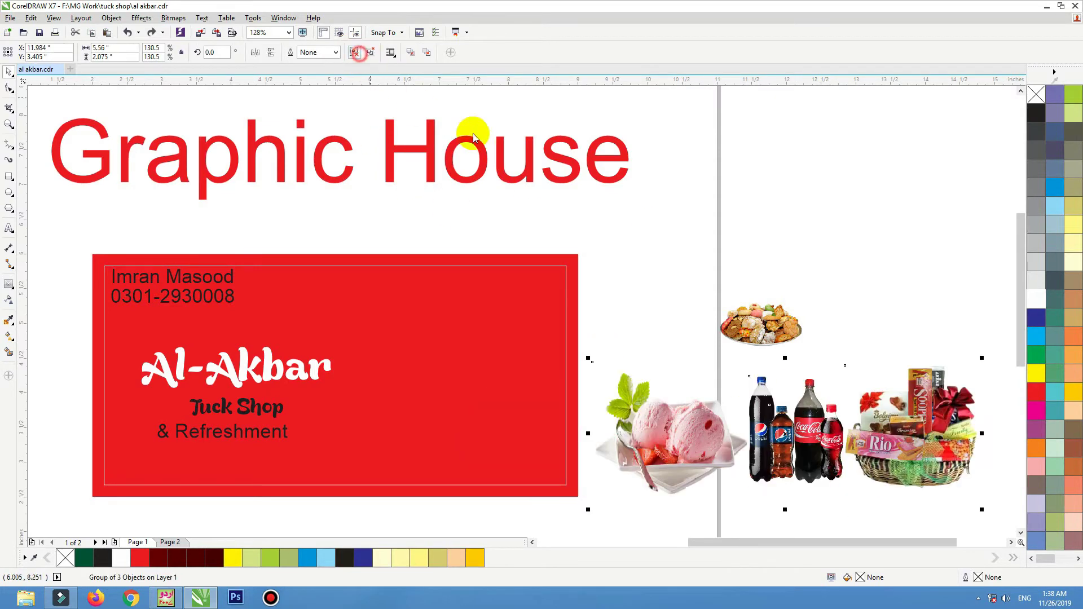
Step: Place the ice cream plate and the drink bottles side by side in the lower right half of the red rectangle
{"action": "left_click_drag", "start_coordinate": [648, 408], "coordinate": [393, 417]}
{"action": "left_click_drag", "start_coordinate": [615, 450], "coordinate": [539, 449]}
{"action": "key", "text": "ctrl+z"}
{"action": "left_click_drag", "start_coordinate": [633, 343], "coordinate": [858, 509]}
{"action": "left_click_drag", "start_coordinate": [825, 458], "coordinate": [560, 454]}
{"action": "left_click_drag", "start_coordinate": [447, 431], "coordinate": [426, 437]}
Step: Place the gift basket above the drink bottles and the cookie plate beside it, above the ice cream
{"action": "left_click_drag", "start_coordinate": [950, 453], "coordinate": [542, 338]}
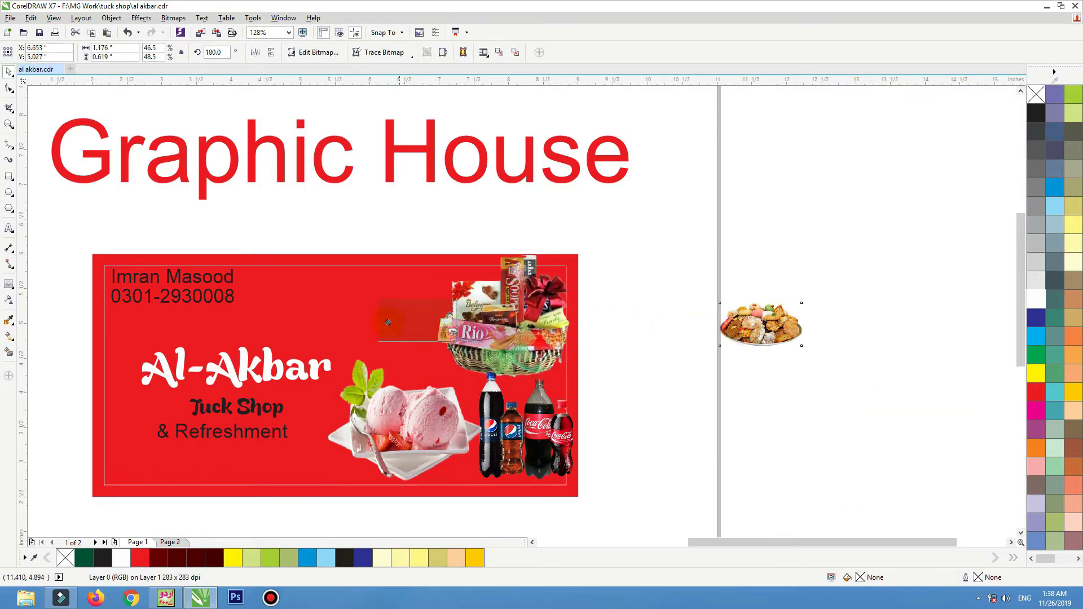
{"action": "left_click_drag", "start_coordinate": [388, 323], "coordinate": [364, 320]}
{"action": "left_click", "coordinate": [460, 261]}
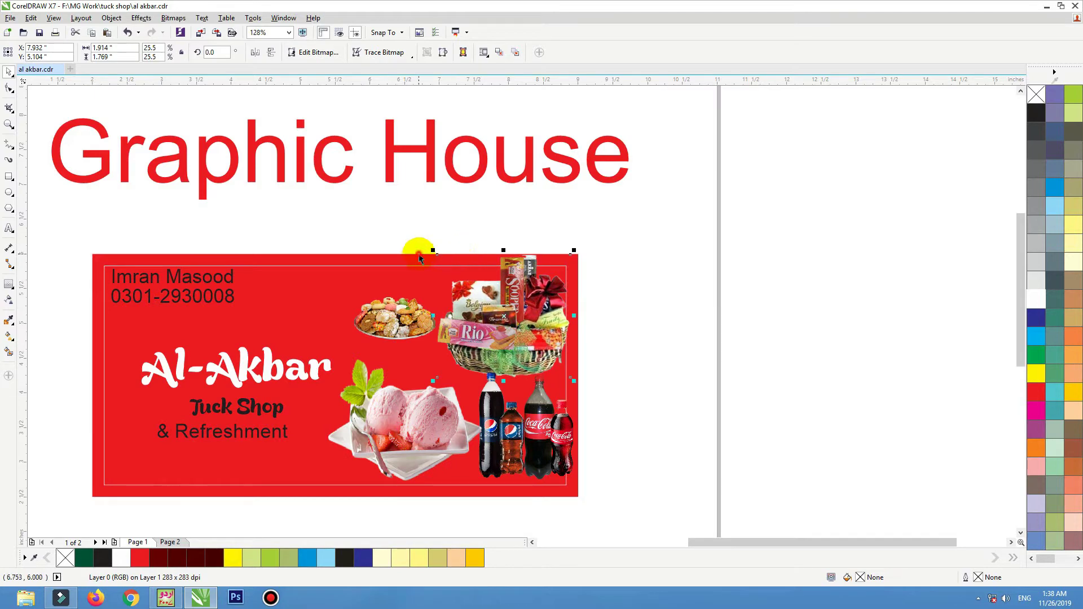
{"action": "left_click", "coordinate": [607, 232]}
{"action": "scroll", "coordinate": [634, 215], "scroll_direction": "down", "scroll_amount": 3}
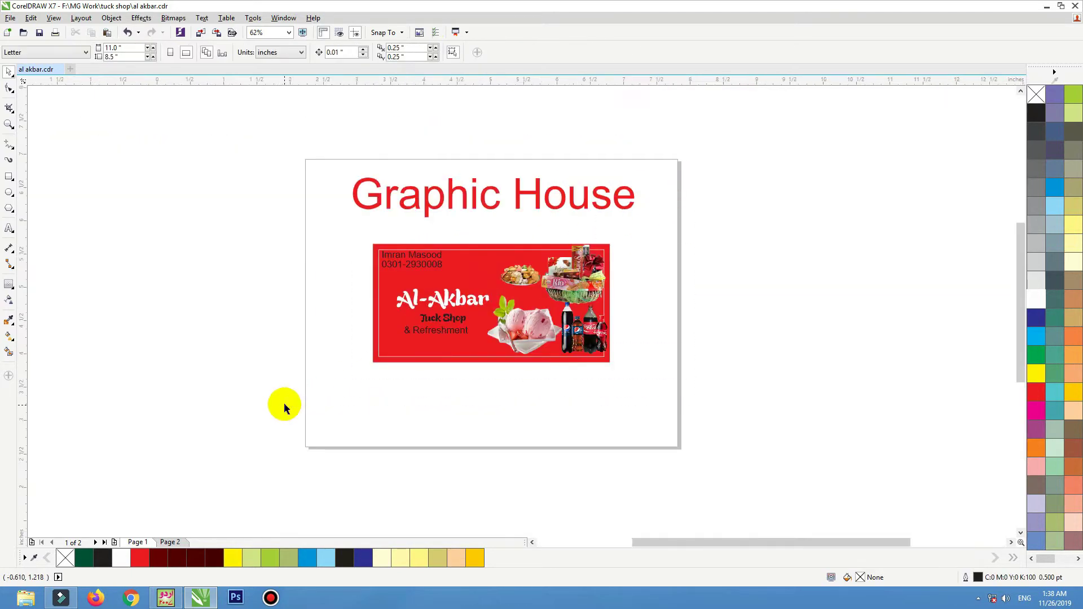
{"action": "key", "text": "F4"}
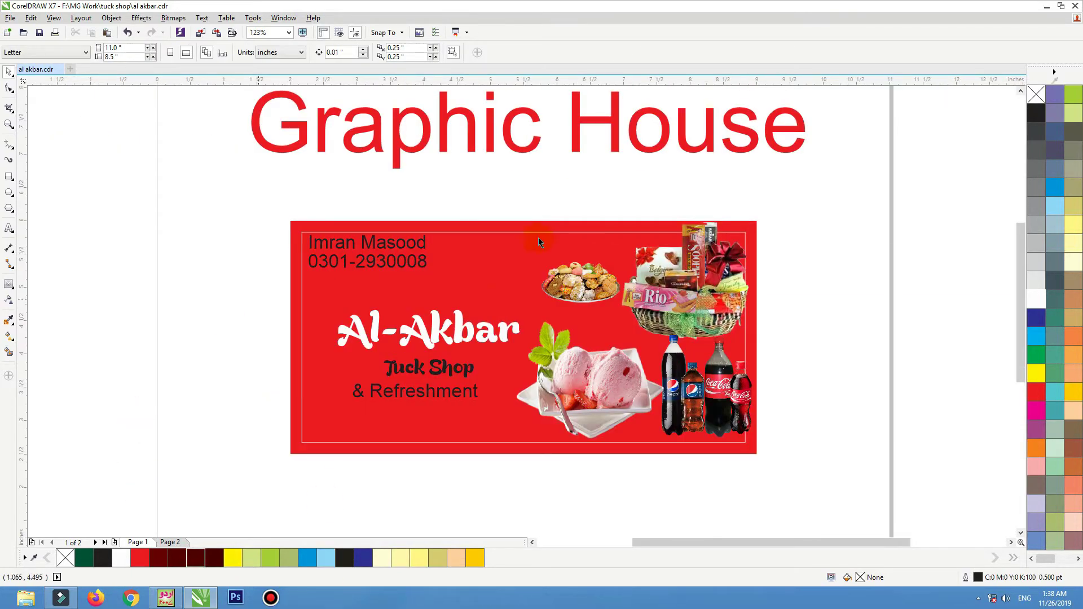
Step: Nudge the "Al-Akbar" and "Tuck Shop" lines slightly left and move "& Refreshment" farther below them
{"action": "left_click", "coordinate": [459, 350]}
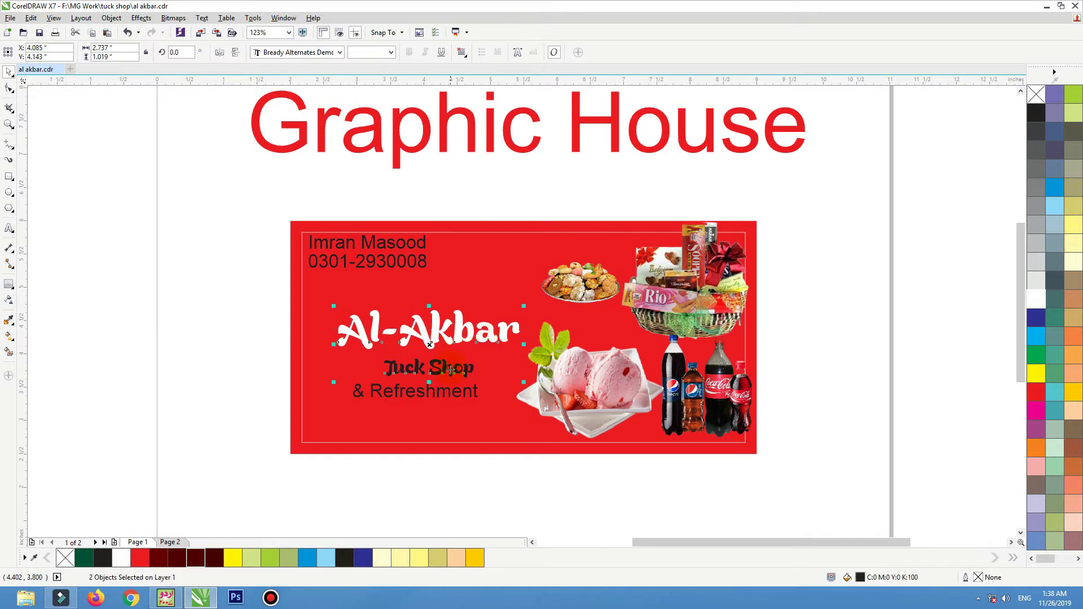
{"action": "left_click_drag", "start_coordinate": [448, 369], "coordinate": [439, 412]}
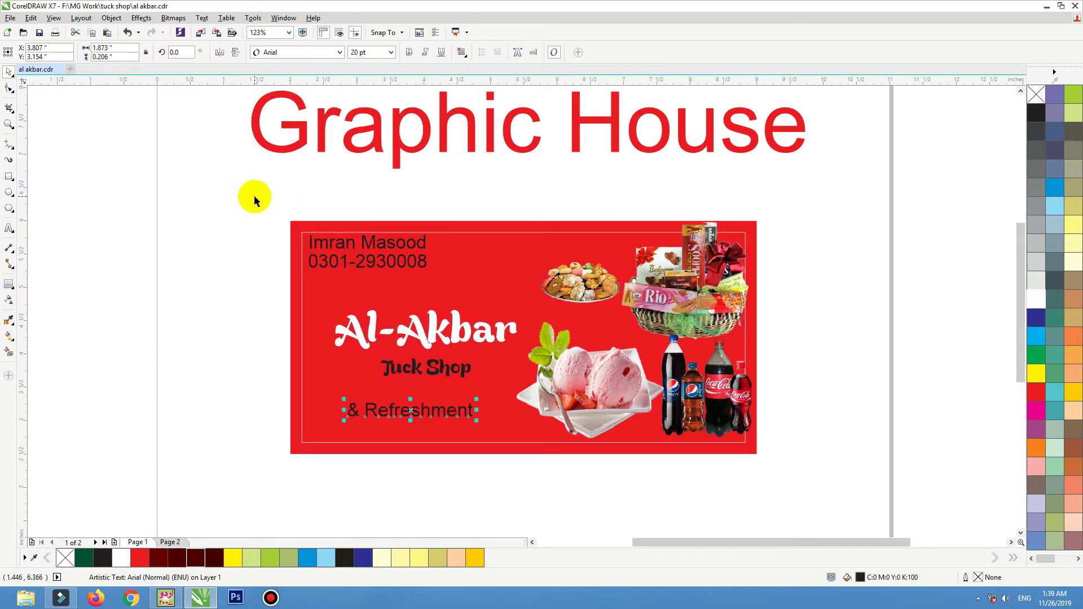
{"action": "left_click", "coordinate": [242, 182]}
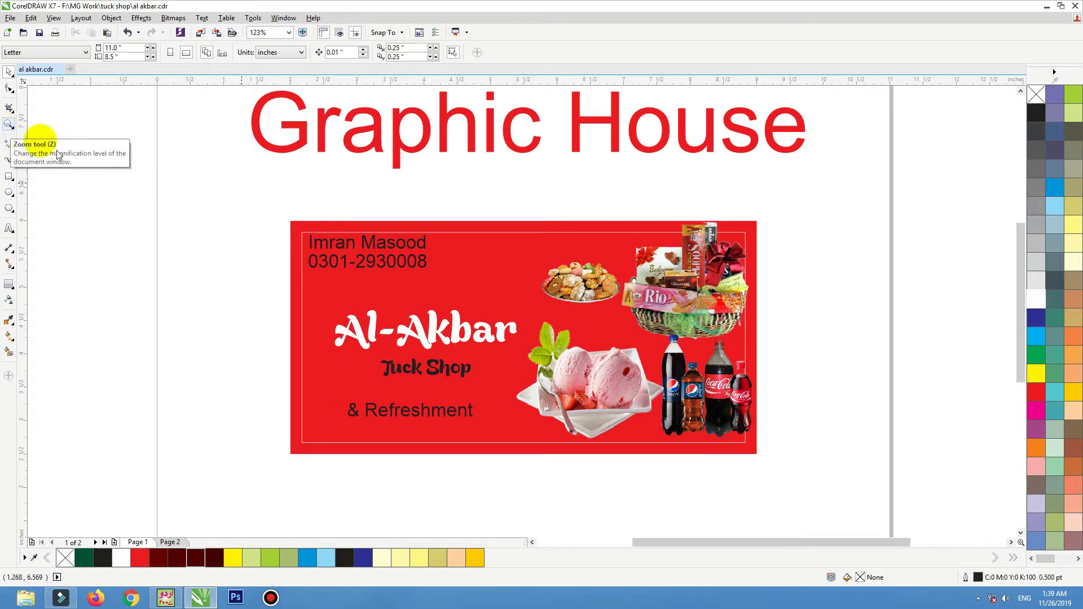
Step: Shift the "Al-Akbar" text slightly left and enlarge it to about 54 pt
{"action": "left_click", "coordinate": [419, 277]}
{"action": "left_click", "coordinate": [429, 331]}
{"action": "key", "text": "F2"}
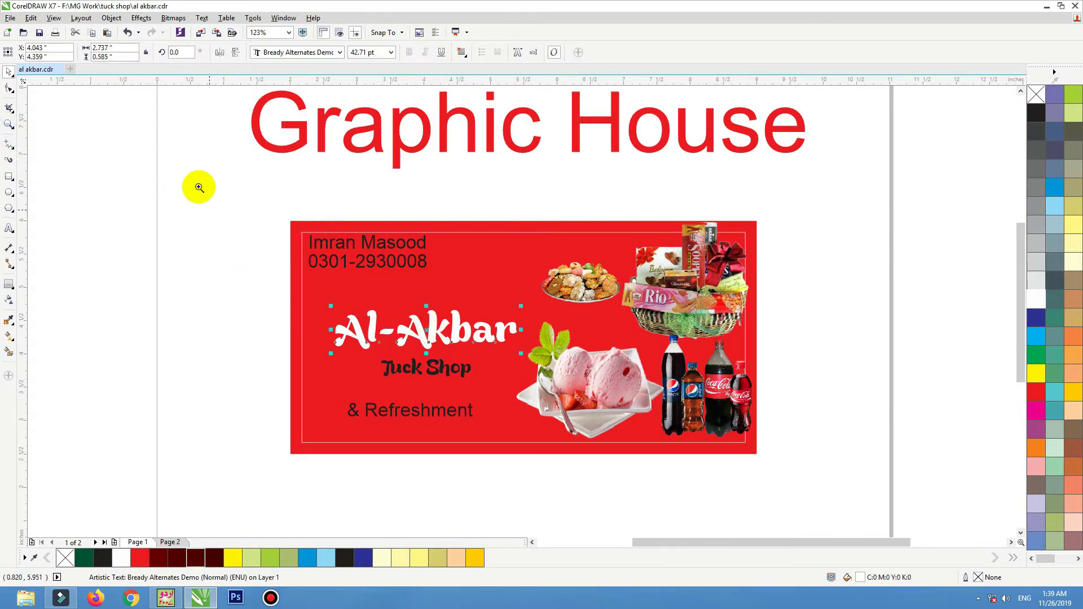
{"action": "left_click_drag", "start_coordinate": [202, 187], "coordinate": [780, 466]}
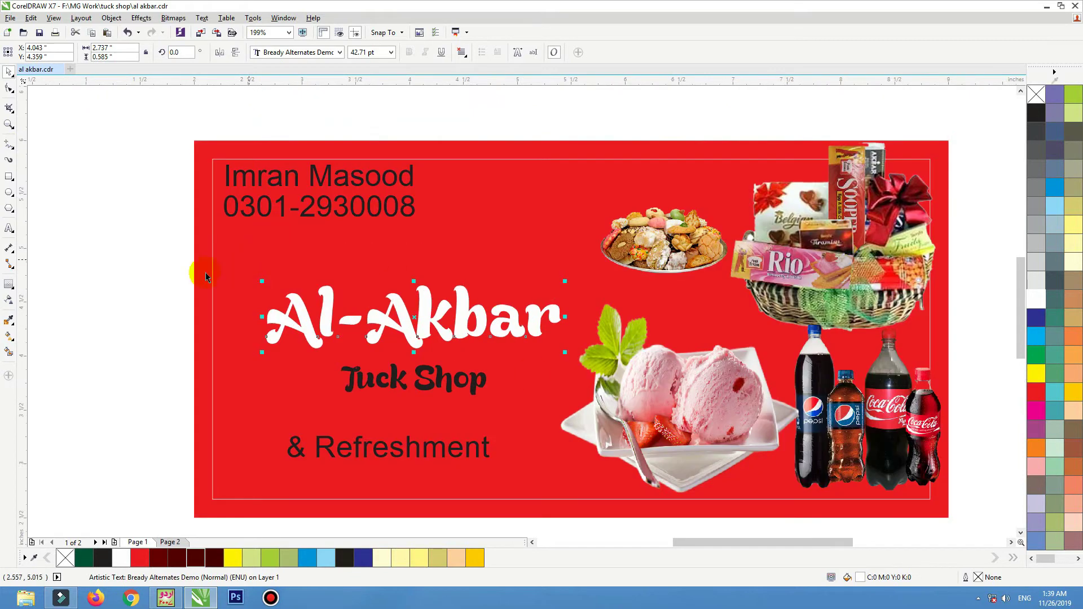
{"action": "left_click_drag", "start_coordinate": [462, 333], "coordinate": [455, 331]}
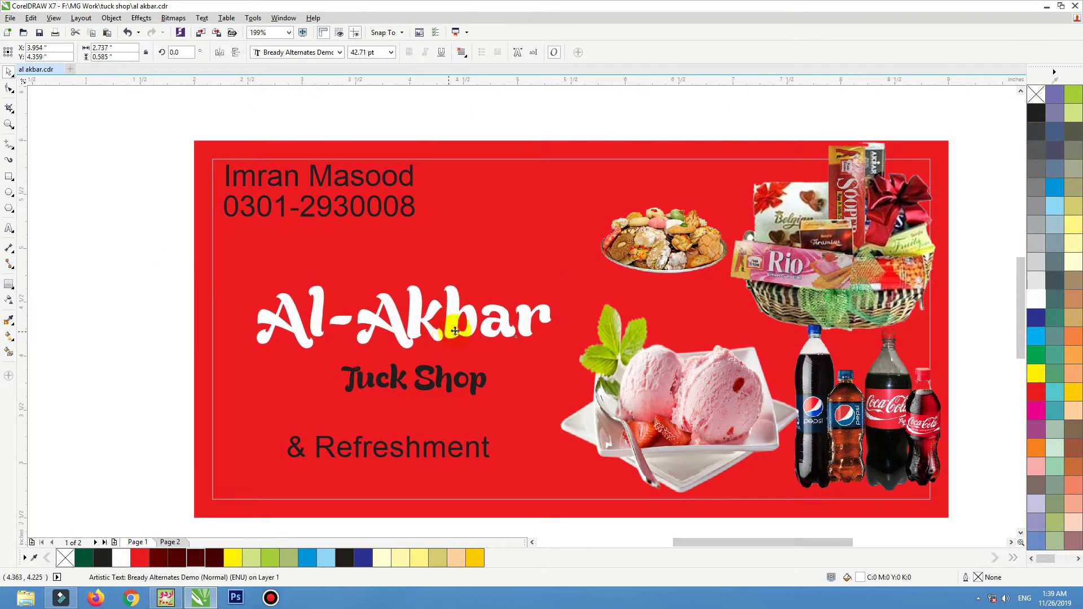
{"action": "left_click_drag", "start_coordinate": [557, 280], "coordinate": [597, 259]}
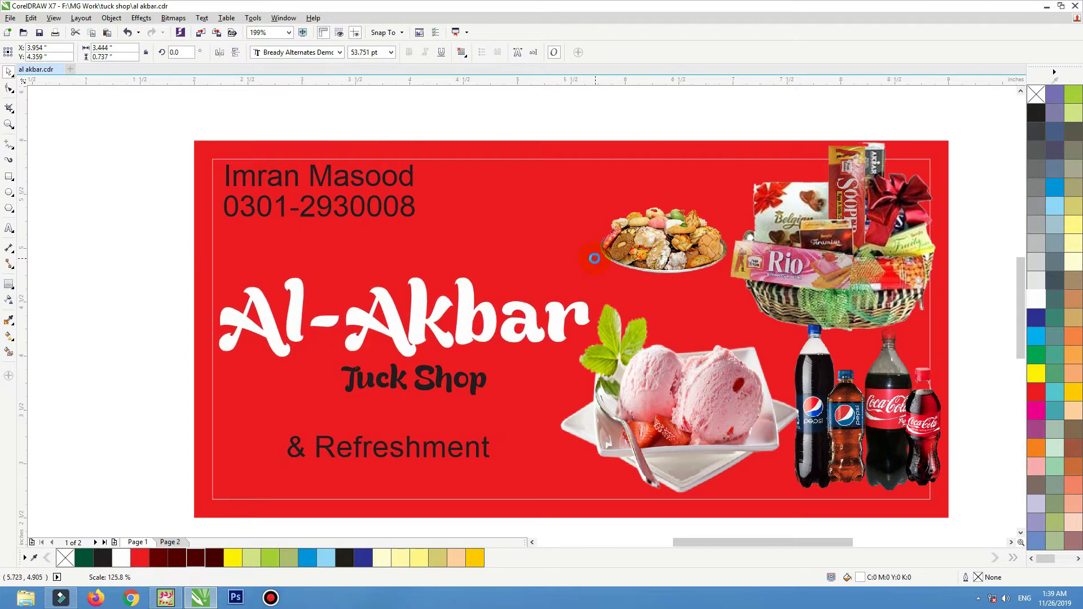
Step: Scale down the four product images together and position them inside the rectangle's right border
{"action": "left_click", "coordinate": [650, 398]}
{"action": "left_click", "coordinate": [691, 263], "text": "shift"}
{"action": "left_click", "coordinate": [796, 245], "text": "shift"}
{"action": "left_click", "coordinate": [856, 432], "text": "shift"}
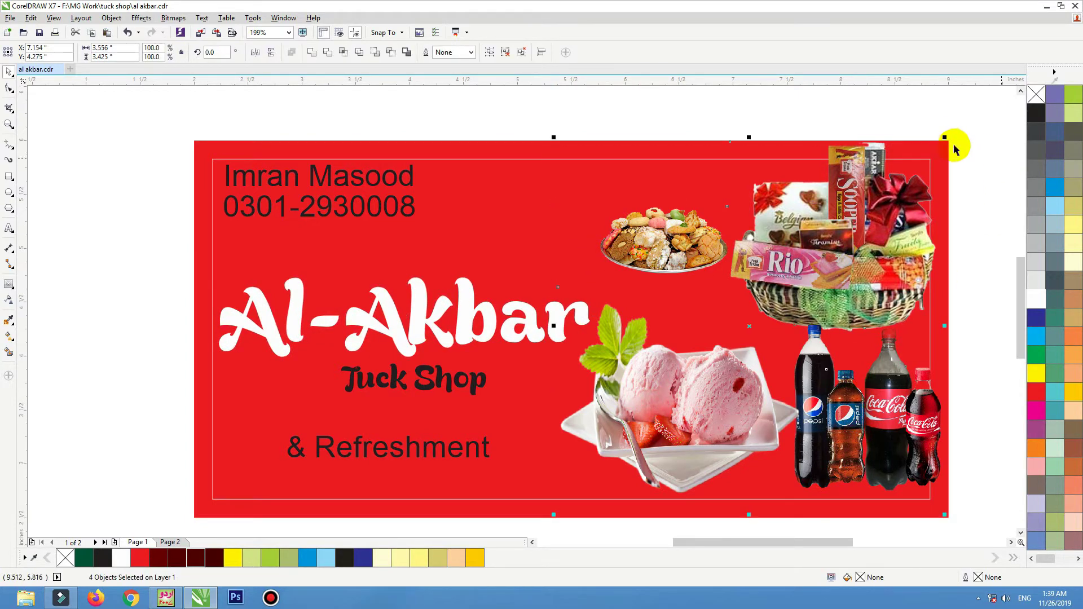
{"action": "left_click_drag", "start_coordinate": [944, 138], "coordinate": [884, 195]}
{"action": "left_click_drag", "start_coordinate": [722, 263], "coordinate": [760, 297]}
Step: Enlarge the "Al-Akbar" text to about 62 pt and shift it slightly right, clear of the inner border
{"action": "left_click_drag", "start_coordinate": [564, 317], "coordinate": [642, 252]}
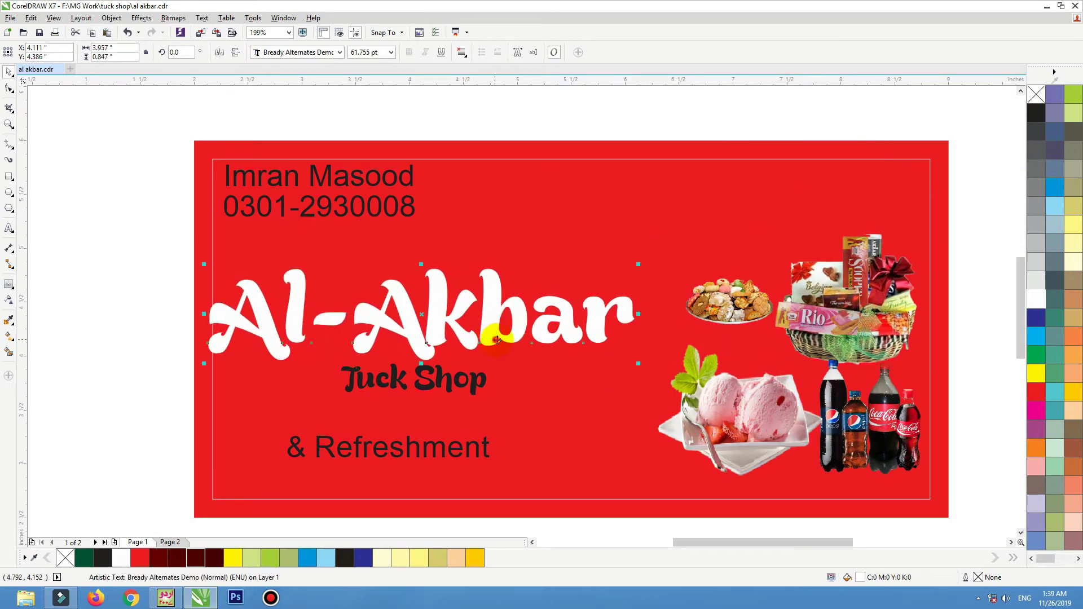
{"action": "left_click_drag", "start_coordinate": [496, 341], "coordinate": [510, 343]}
Step: Set the font of the "Tuck Shop" line to bold Helvetica LT Std Cond
{"action": "left_click", "coordinate": [310, 52]}
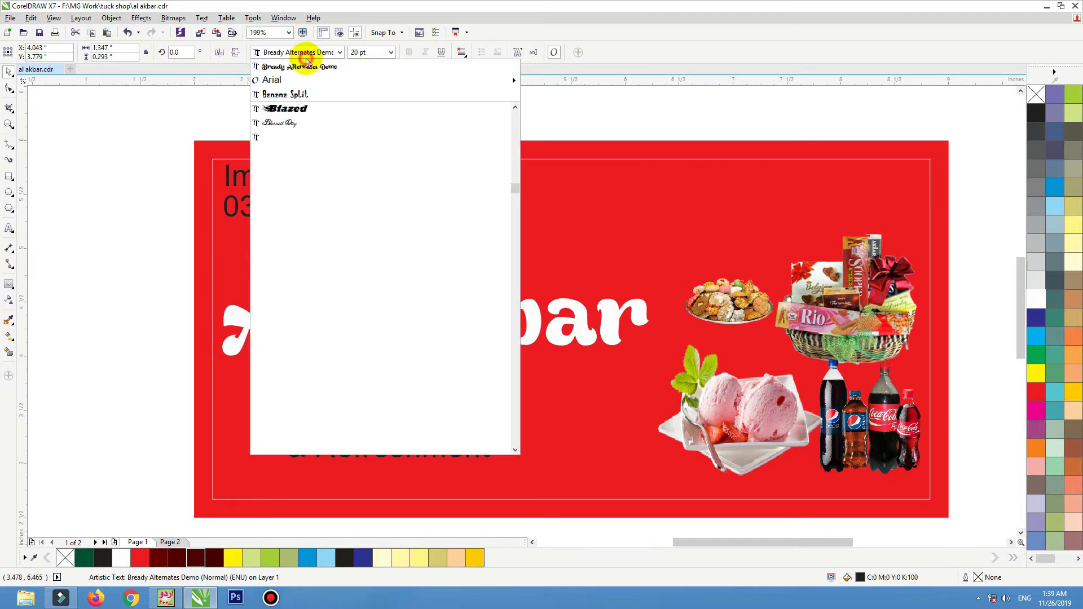
{"action": "type", "text": "H"}
{"action": "type", "text": "elvetica Narrow CE"}
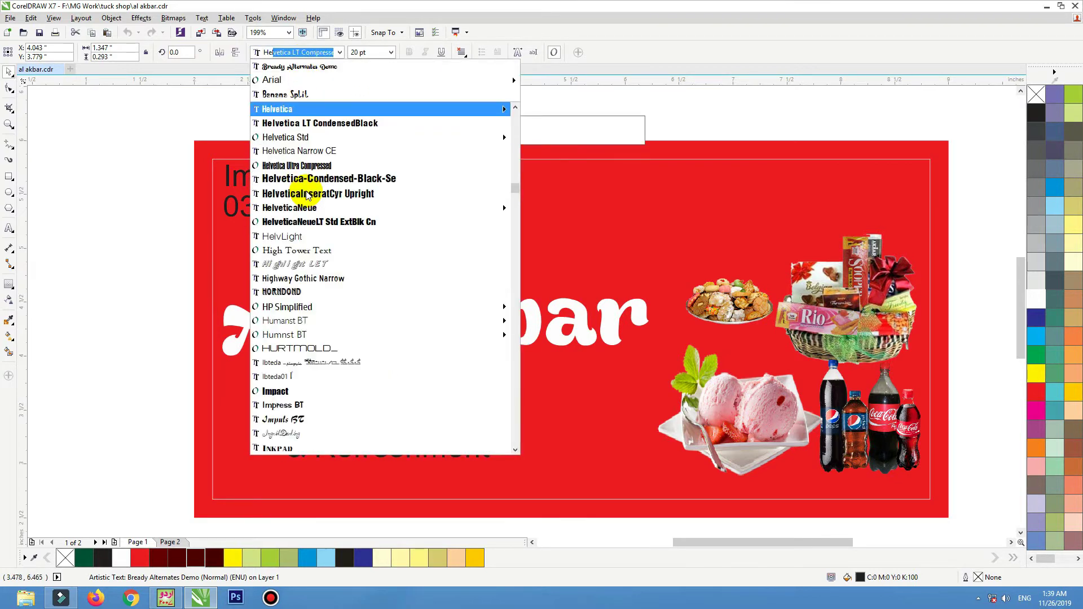
{"action": "left_click", "coordinate": [317, 149]}
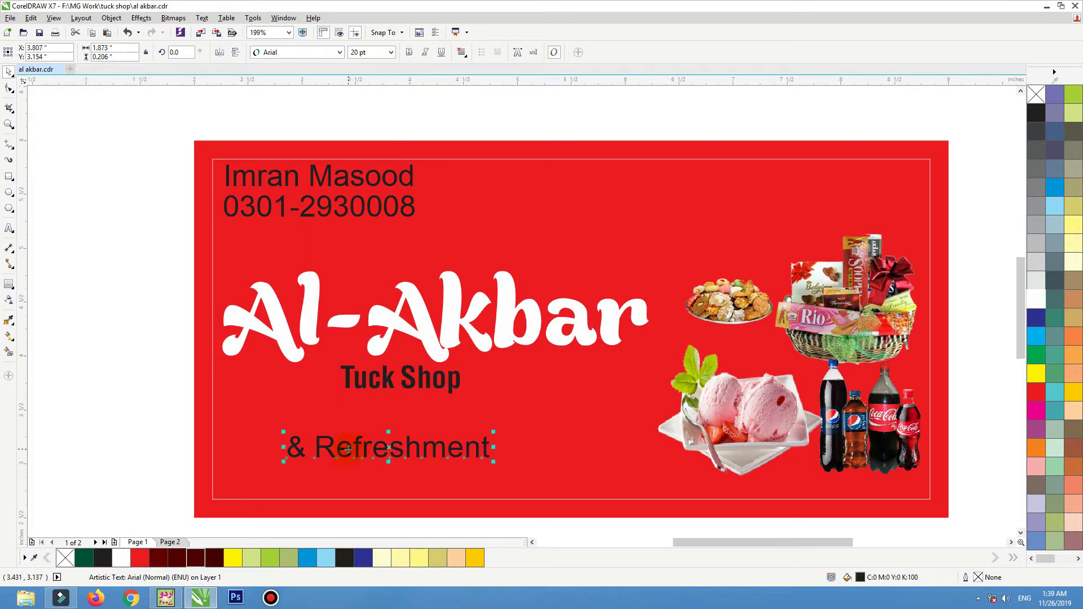
Step: Move the "& Refreshment" text to the end of the "Tuck Shop" line so both form one line
{"action": "double_click", "coordinate": [374, 435]}
{"action": "key", "text": "ctrl+c"}
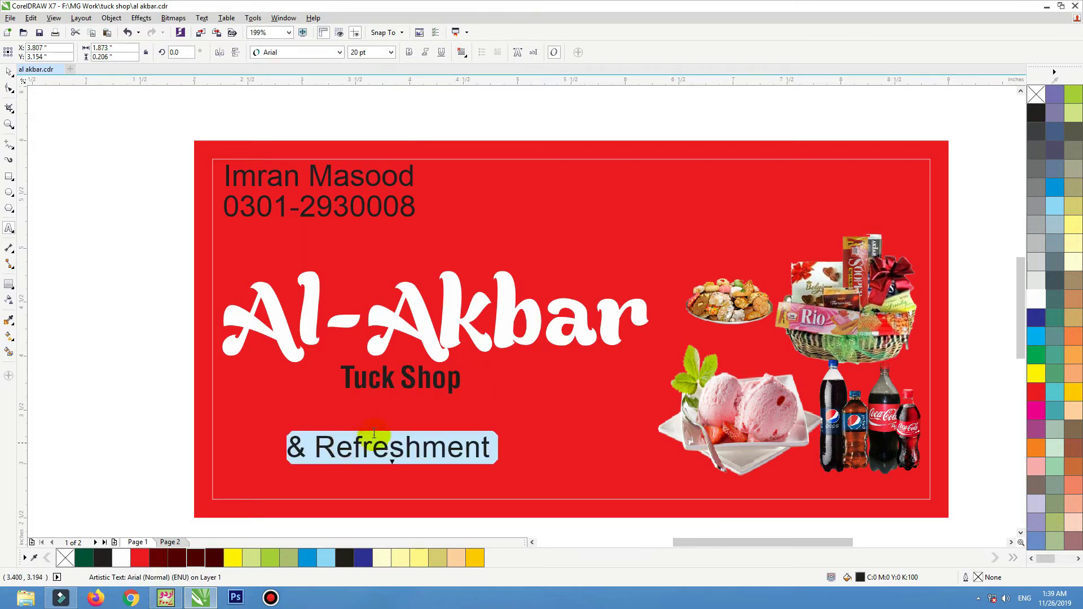
{"action": "type", "text": "&"}
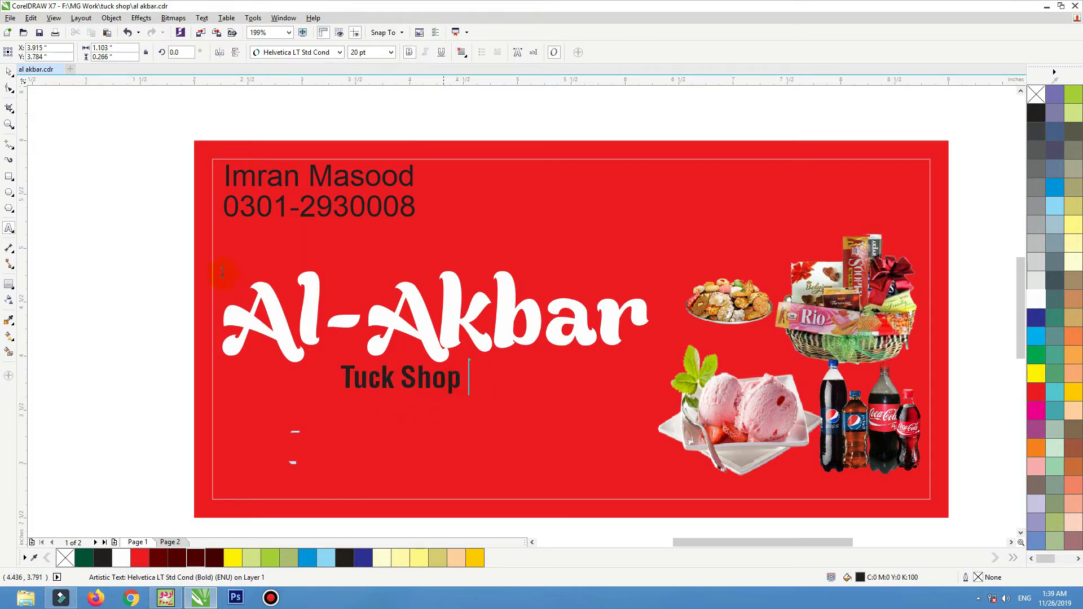
{"action": "key", "text": "ctrl+v"}
{"action": "left_click", "coordinate": [9, 73]}
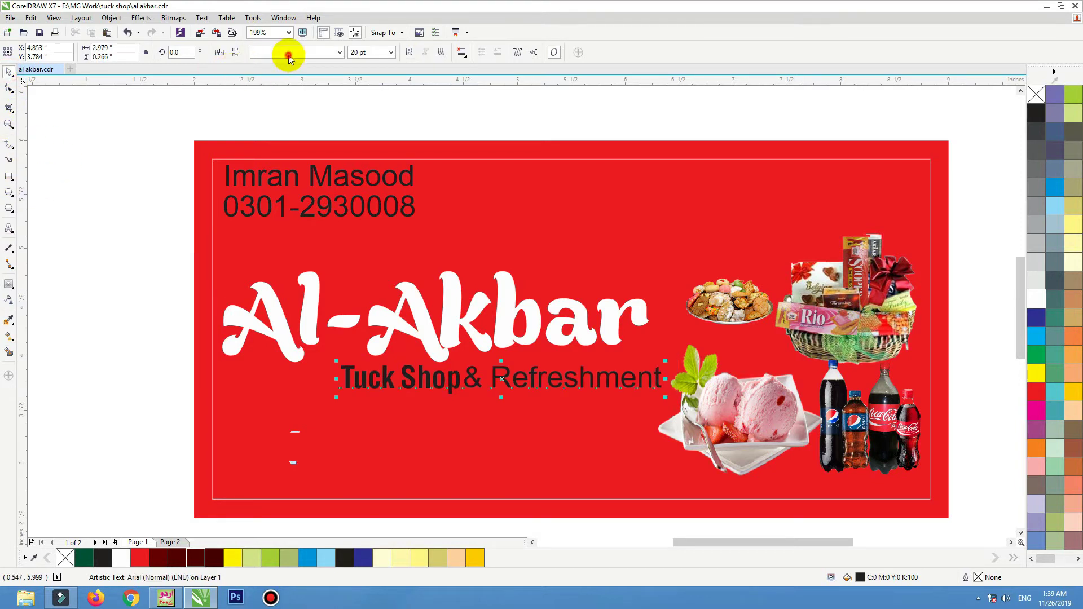
Step: Set the whole "Tuck Shop & Refreshment" line to bold Helvetica LT Std Cond and move it beneath "Al-Akbar"
{"action": "left_click", "coordinate": [289, 56]}
{"action": "left_click", "coordinate": [303, 67]}
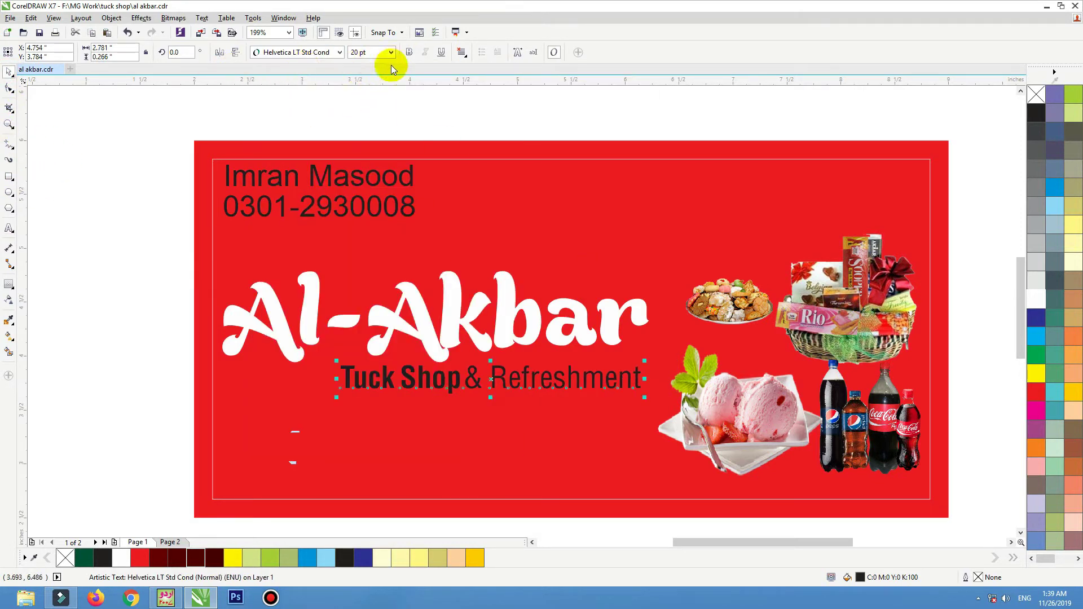
{"action": "left_click", "coordinate": [410, 53]}
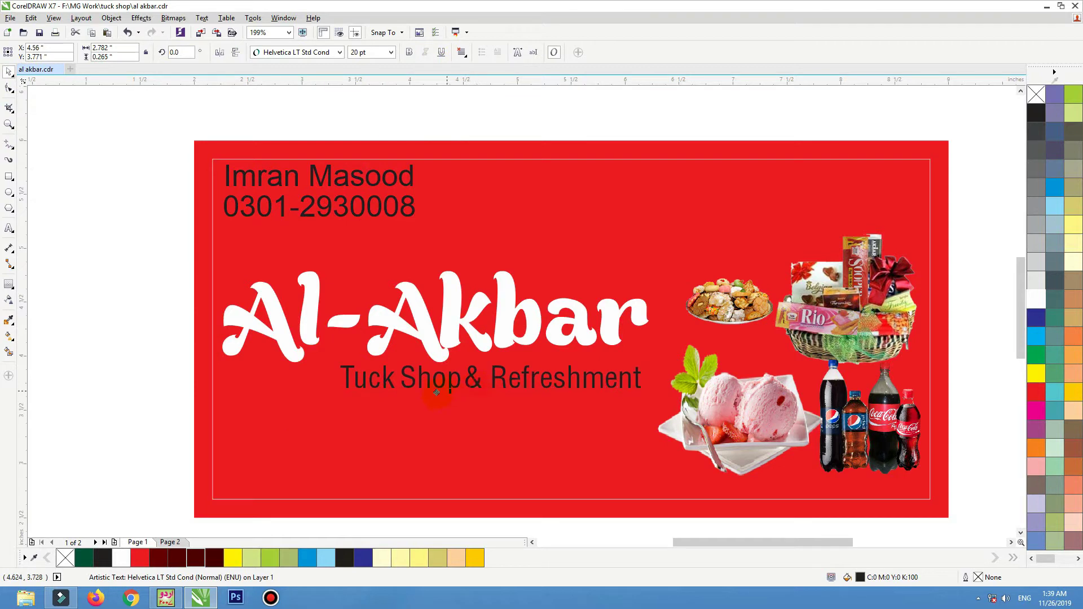
{"action": "left_click_drag", "start_coordinate": [437, 392], "coordinate": [389, 398]}
{"action": "left_click", "coordinate": [410, 53]}
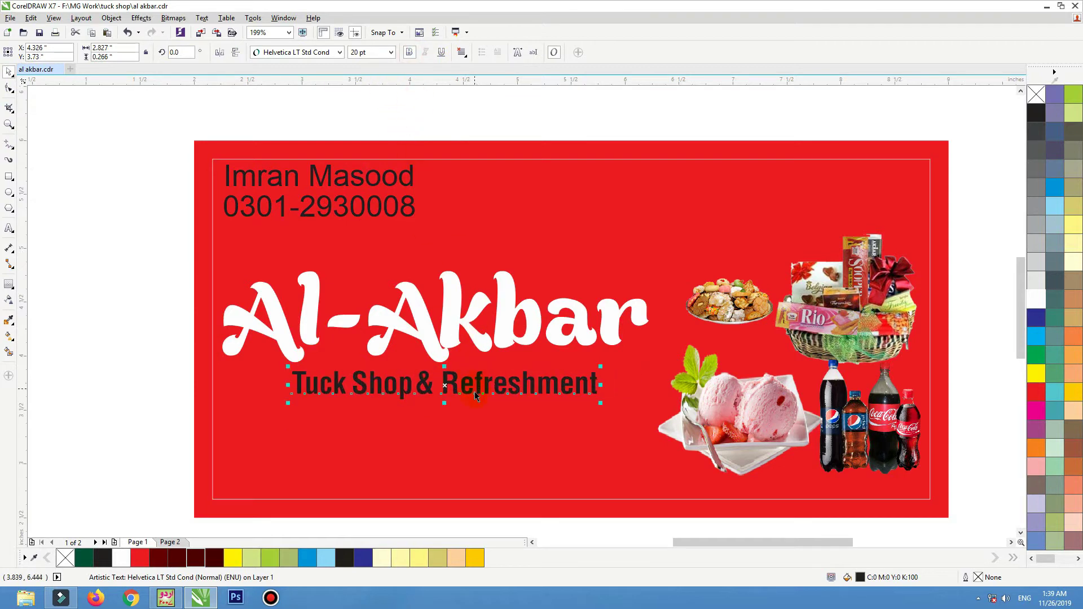
{"action": "left_click_drag", "start_coordinate": [470, 390], "coordinate": [457, 387]}
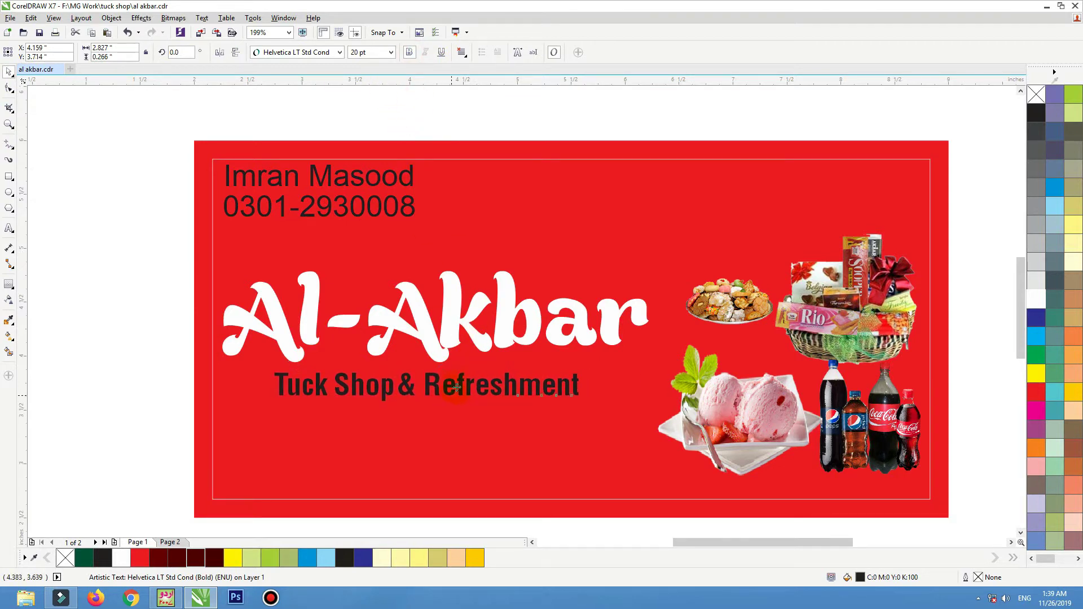
Step: Center the "Tuck Shop & Refreshment" line under "Al-Akbar" and shift both lines slightly right
{"action": "left_click", "coordinate": [475, 339], "text": "shift"}
{"action": "key", "text": "c"}
{"action": "left_click_drag", "start_coordinate": [472, 334], "coordinate": [478, 335]}
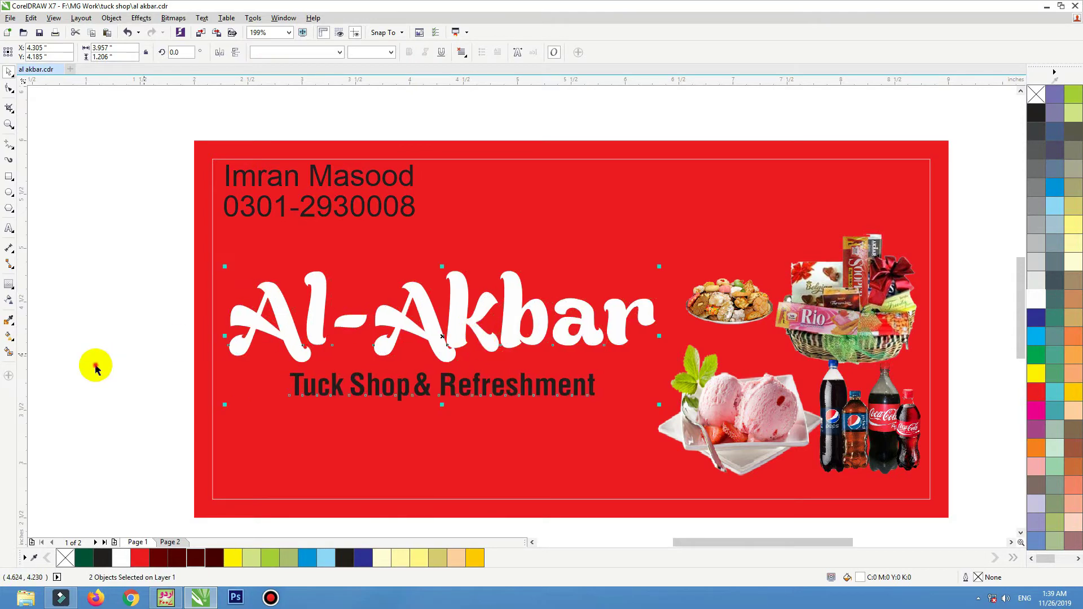
Step: Try a yellow fill on the "Tuck Shop & Refreshment" line, and set its fill to white
{"action": "left_click", "coordinate": [93, 365]}
{"action": "left_click", "coordinate": [377, 390]}
{"action": "left_click", "coordinate": [1036, 372]}
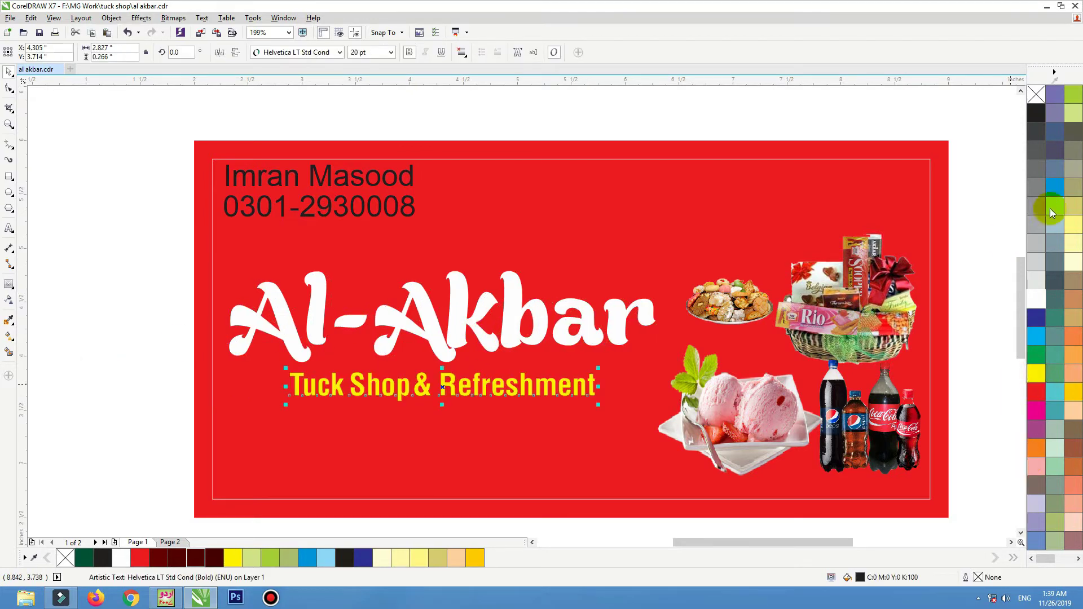
{"action": "left_click", "coordinate": [1036, 298]}
Step: Move the phone number up beside the contact name so both form one line at the sign's upper edge
{"action": "left_click", "coordinate": [356, 208]}
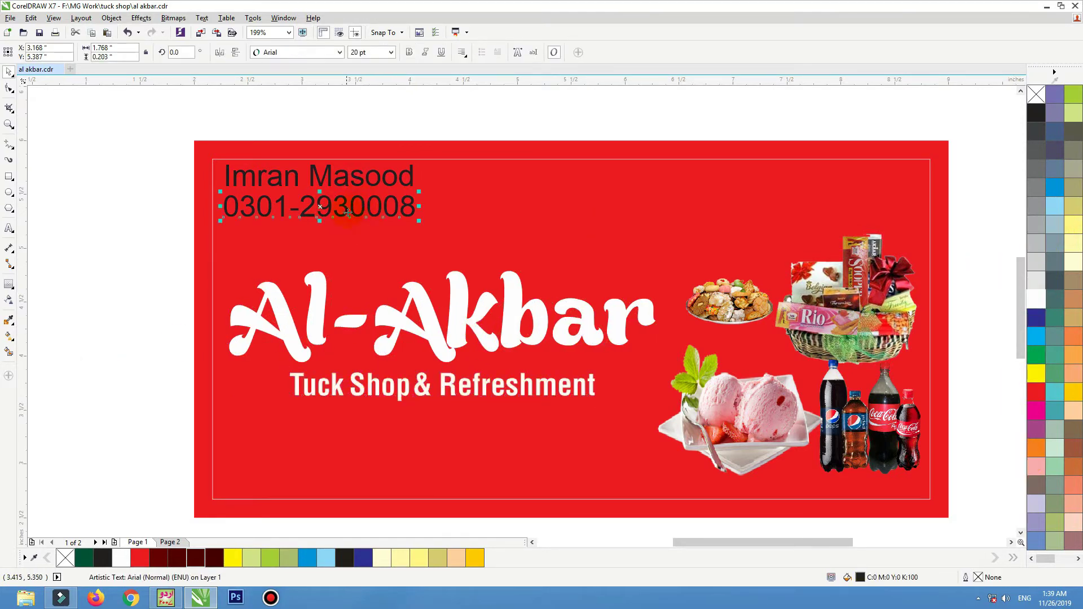
{"action": "left_click_drag", "start_coordinate": [333, 208], "coordinate": [591, 186]}
{"action": "key", "text": "ctrl+z"}
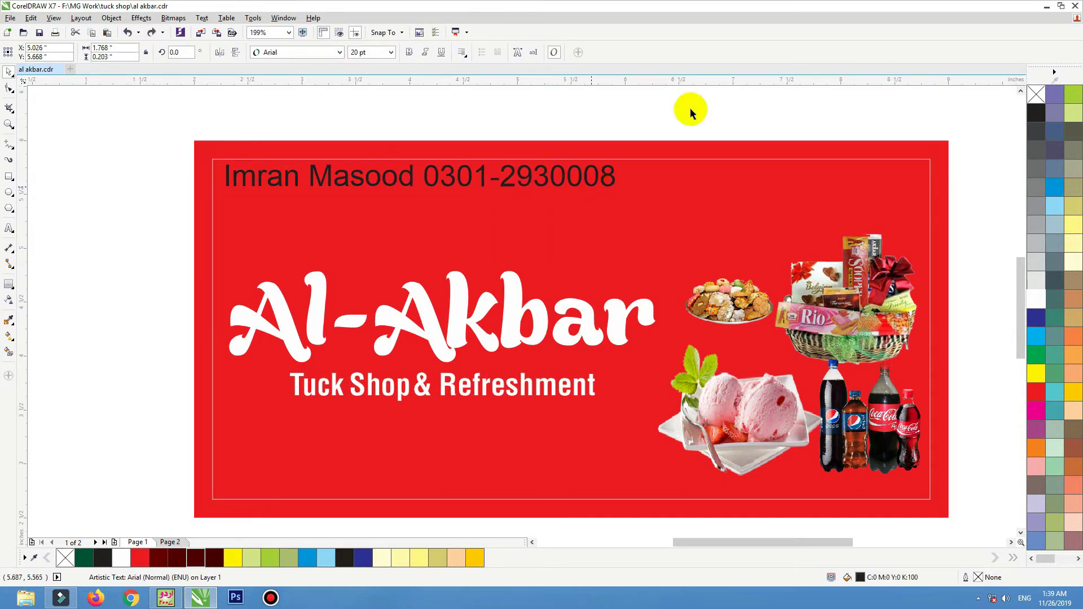
{"action": "left_click_drag", "start_coordinate": [234, 207], "coordinate": [242, 176]}
Step: Set the contact name's font to Bready Alternates Demo and shift it right to start inside the inner border
{"action": "left_click", "coordinate": [278, 181]}
{"action": "left_click", "coordinate": [288, 54]}
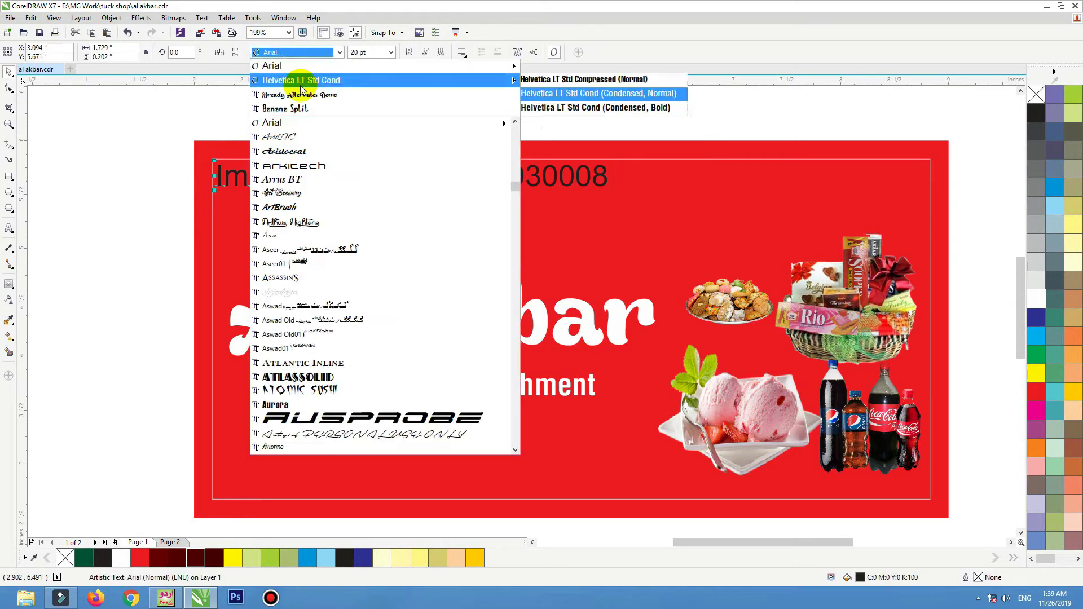
{"action": "left_click", "coordinate": [265, 79]}
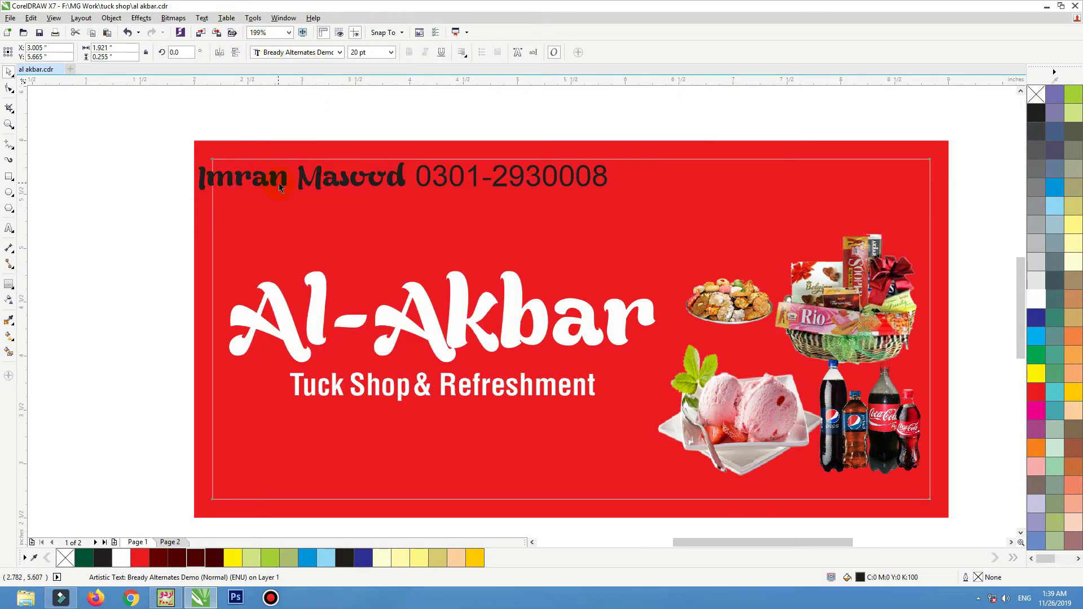
{"action": "left_click_drag", "start_coordinate": [273, 179], "coordinate": [298, 183]}
Step: Set the phone number's font to Helvetica LT Std Cond and nudge it closer to the contact name
{"action": "left_click", "coordinate": [448, 180]}
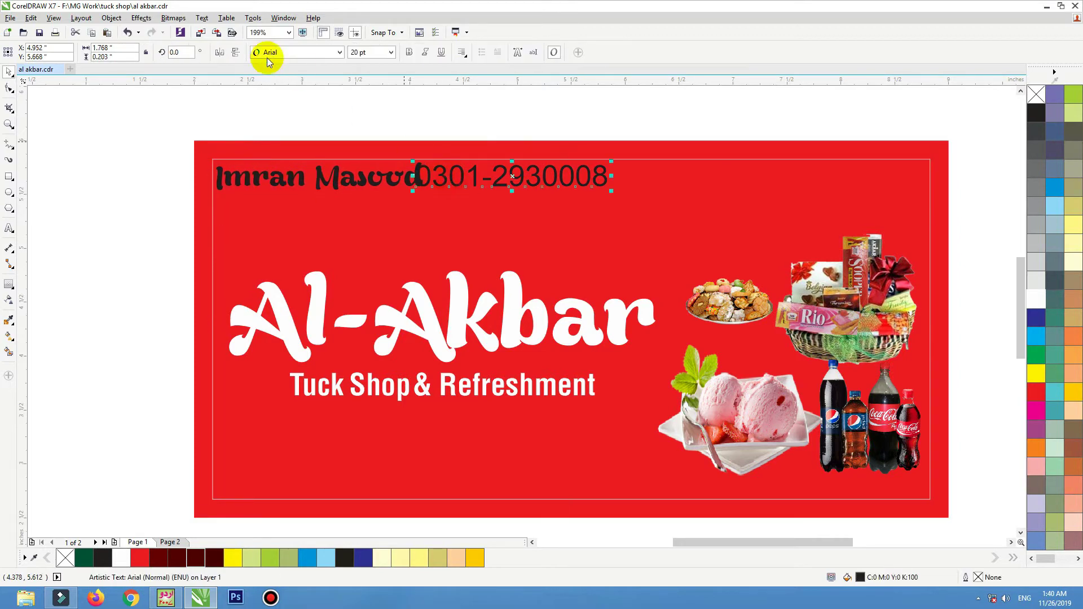
{"action": "left_click", "coordinate": [266, 53]}
{"action": "left_click", "coordinate": [314, 92]}
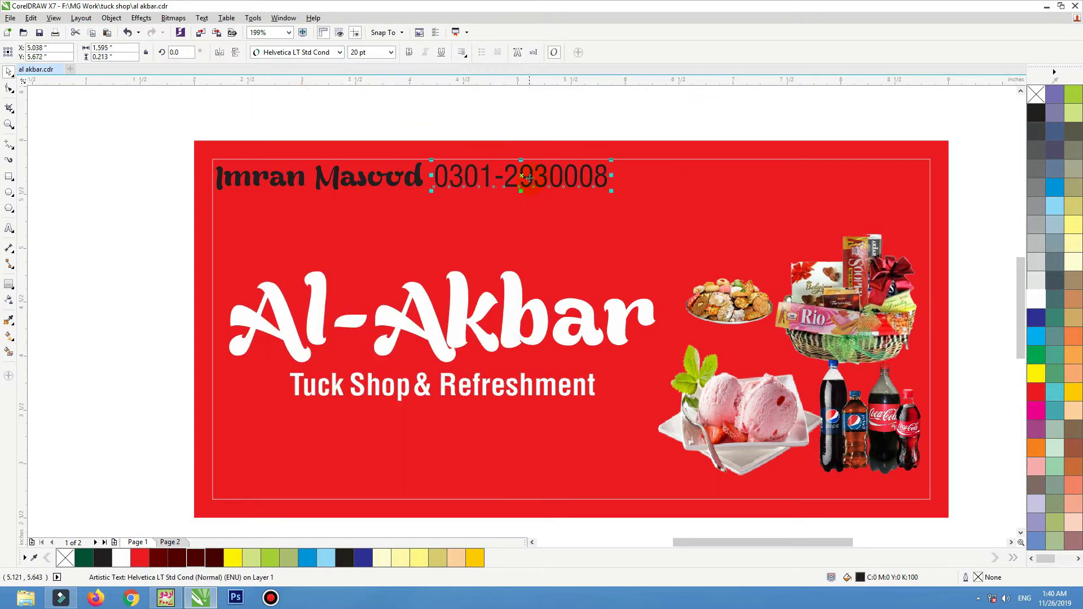
{"action": "left_click_drag", "start_coordinate": [528, 178], "coordinate": [524, 178]}
Step: Fill both the contact name and the phone number with white
{"action": "left_click_drag", "start_coordinate": [714, 126], "coordinate": [180, 235]}
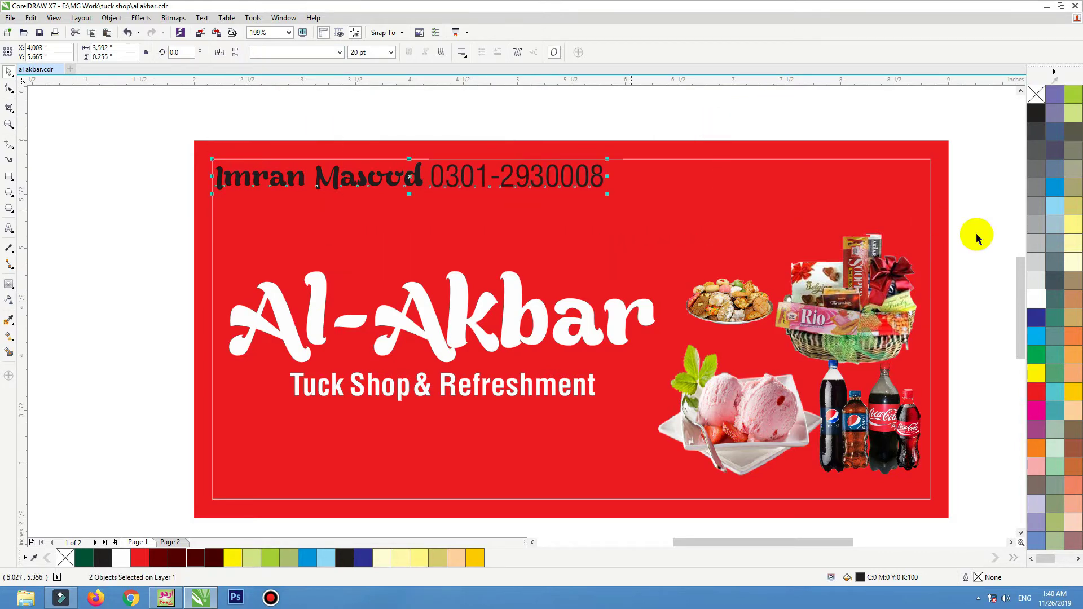
{"action": "left_click", "coordinate": [1059, 310]}
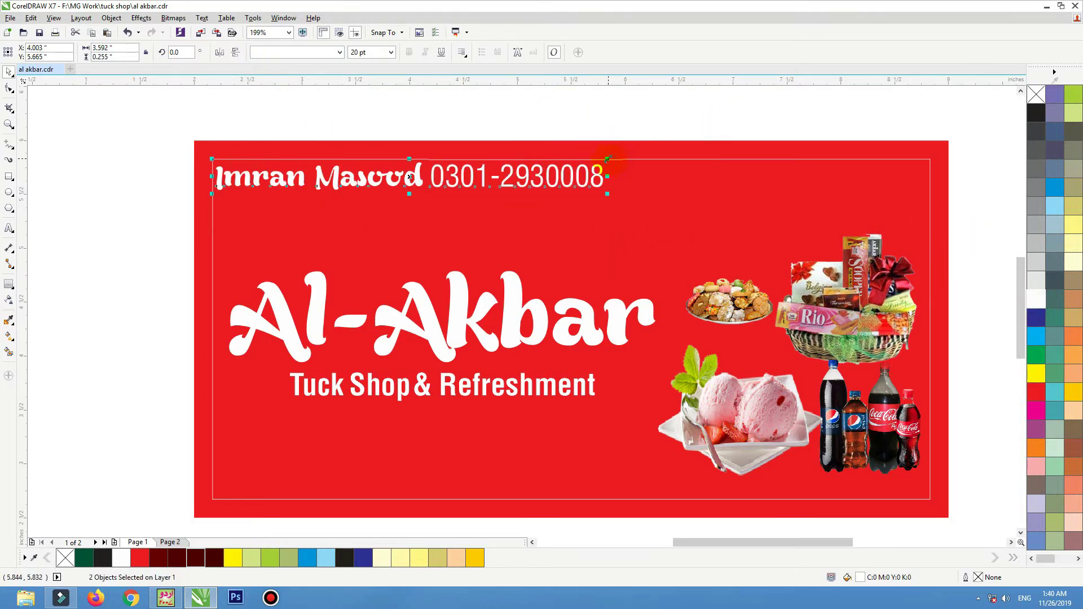
{"action": "left_click", "coordinate": [595, 151]}
{"action": "key", "text": "shift+F2"}
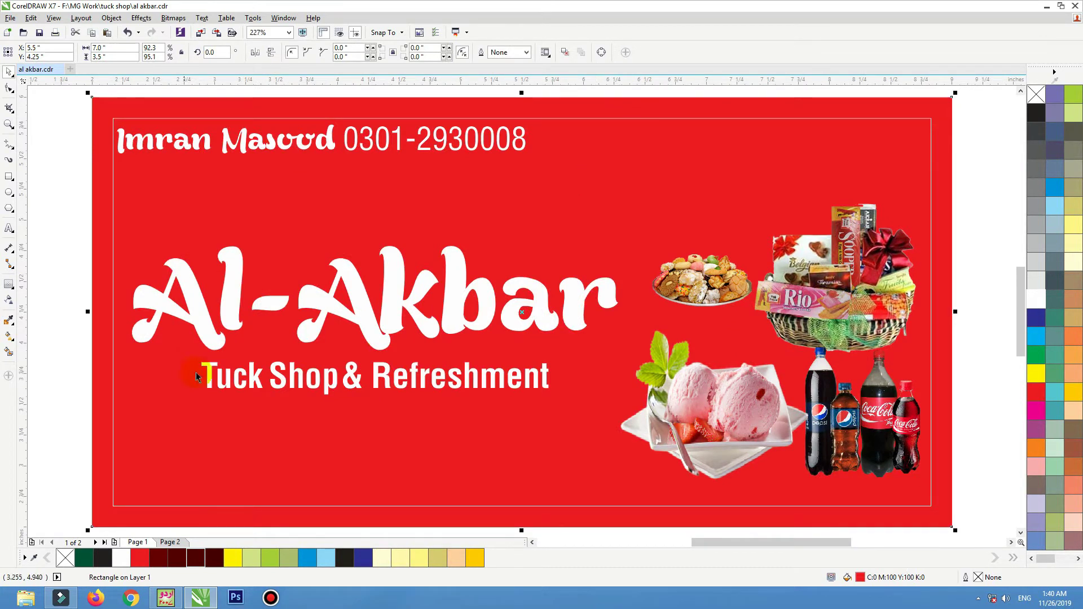
Step: Break "Tuck Shop & Refreshment" before the ampersand and move the separate "& Refreshment" line down near the lower inner border
{"action": "left_click", "coordinate": [387, 333]}
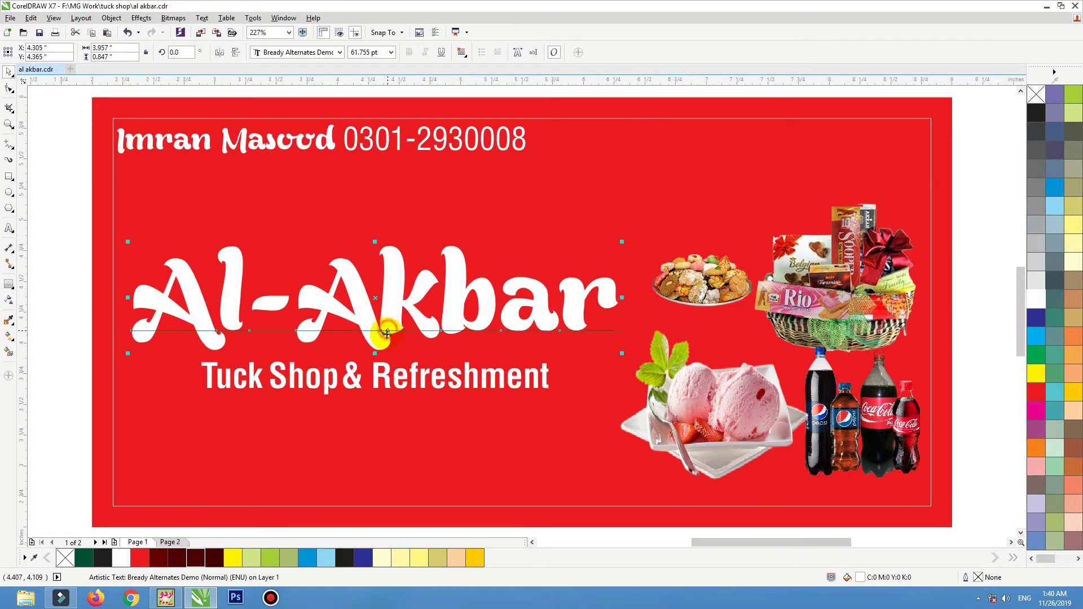
{"action": "left_click", "coordinate": [406, 379]}
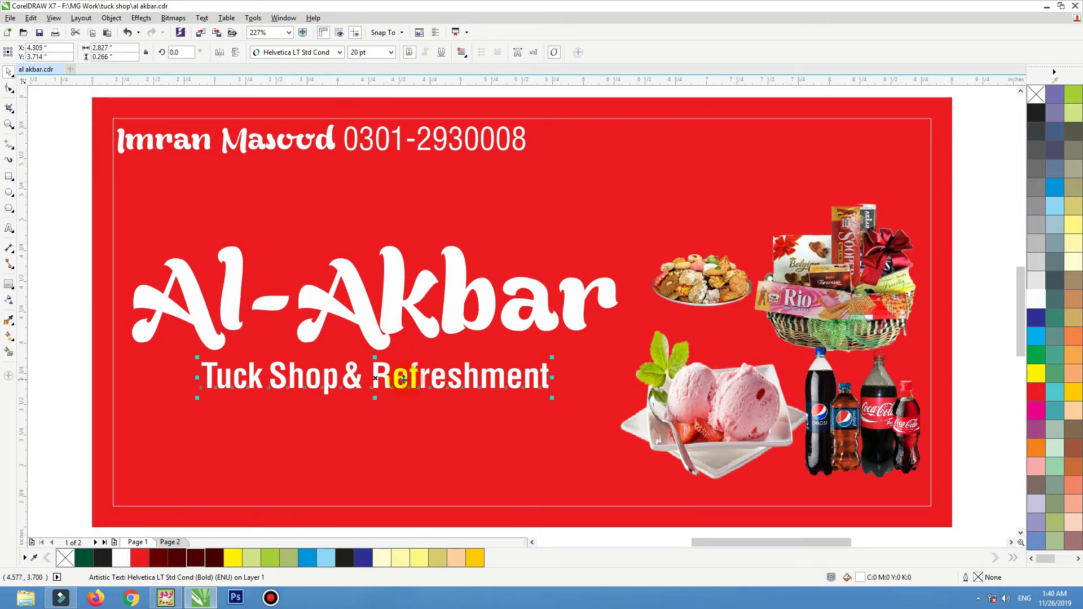
{"action": "double_click", "coordinate": [336, 381]}
{"action": "key", "text": "Return"}
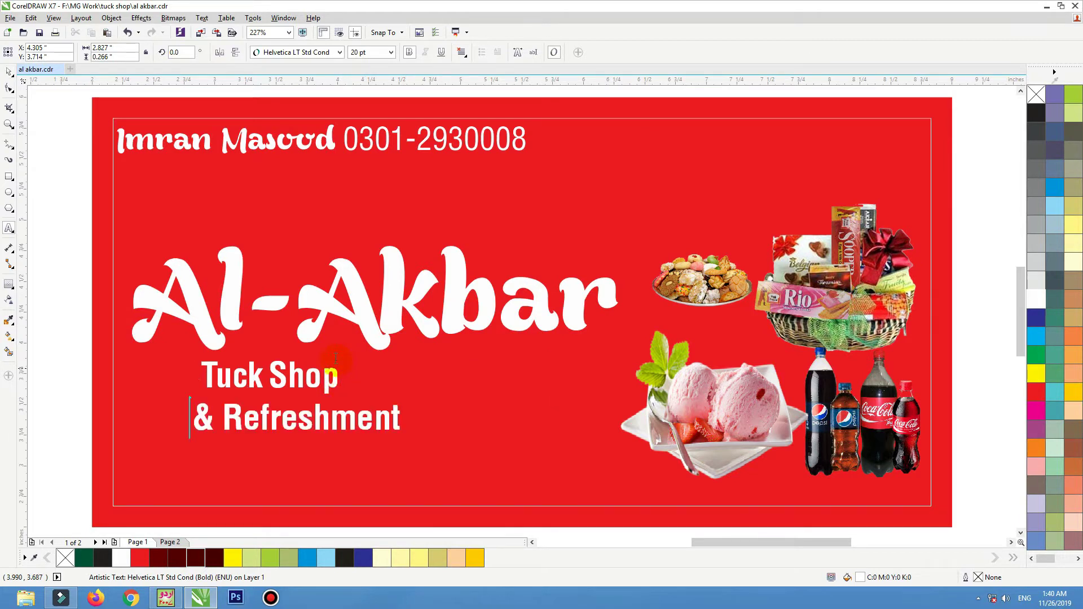
{"action": "left_click", "coordinate": [9, 72]}
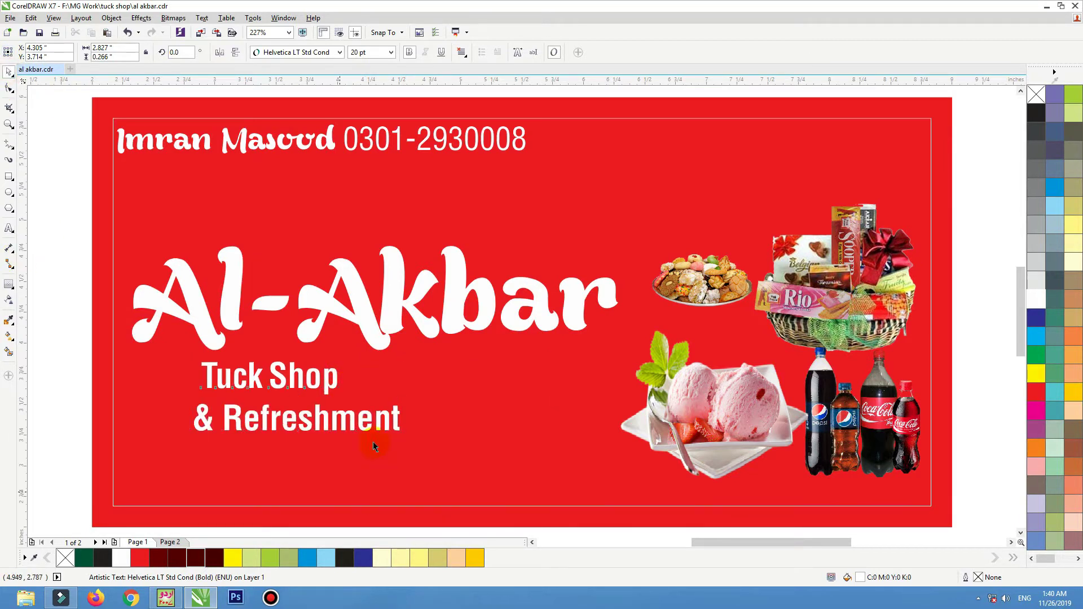
{"action": "left_click_drag", "start_coordinate": [372, 430], "coordinate": [358, 488]}
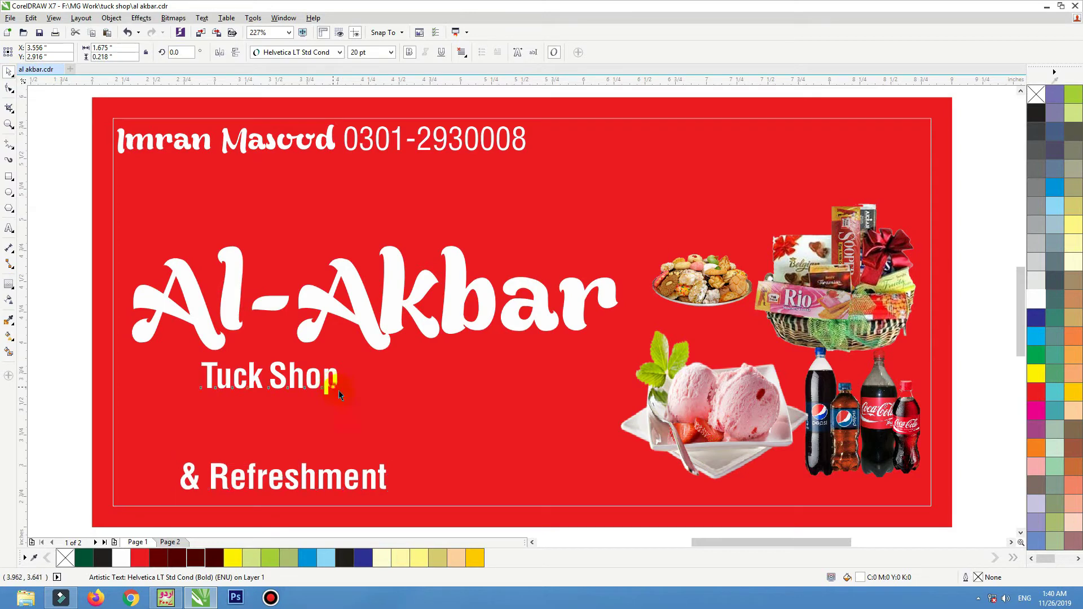
Step: Enlarge "Tuck Shop" to about 49 pt and set its font to Bready Alternates Demo
{"action": "left_click_drag", "start_coordinate": [339, 390], "coordinate": [550, 480]}
{"action": "left_click", "coordinate": [339, 52]}
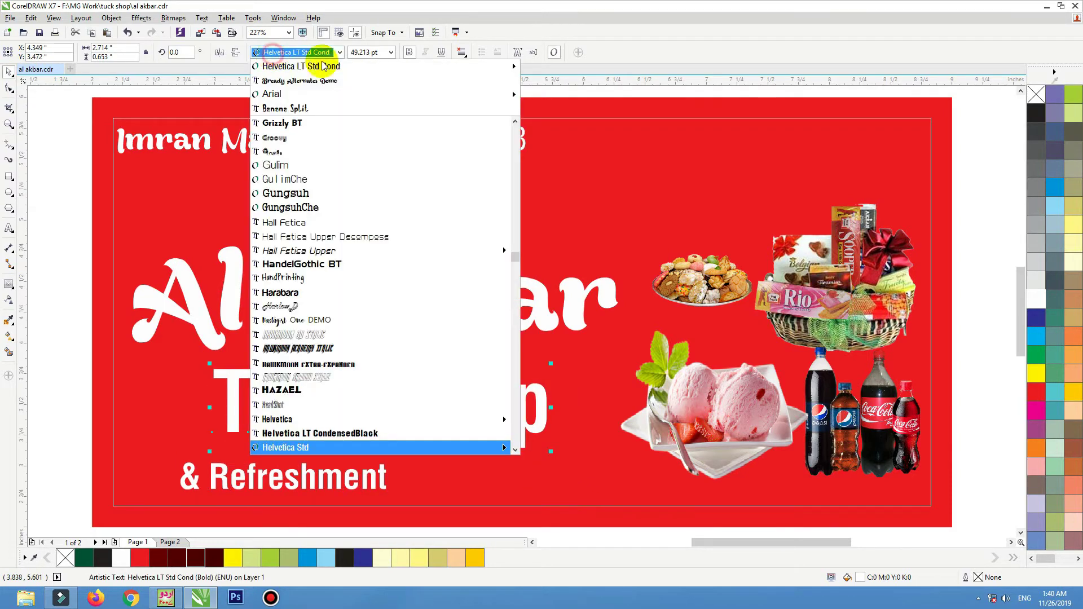
{"action": "left_click", "coordinate": [328, 78]}
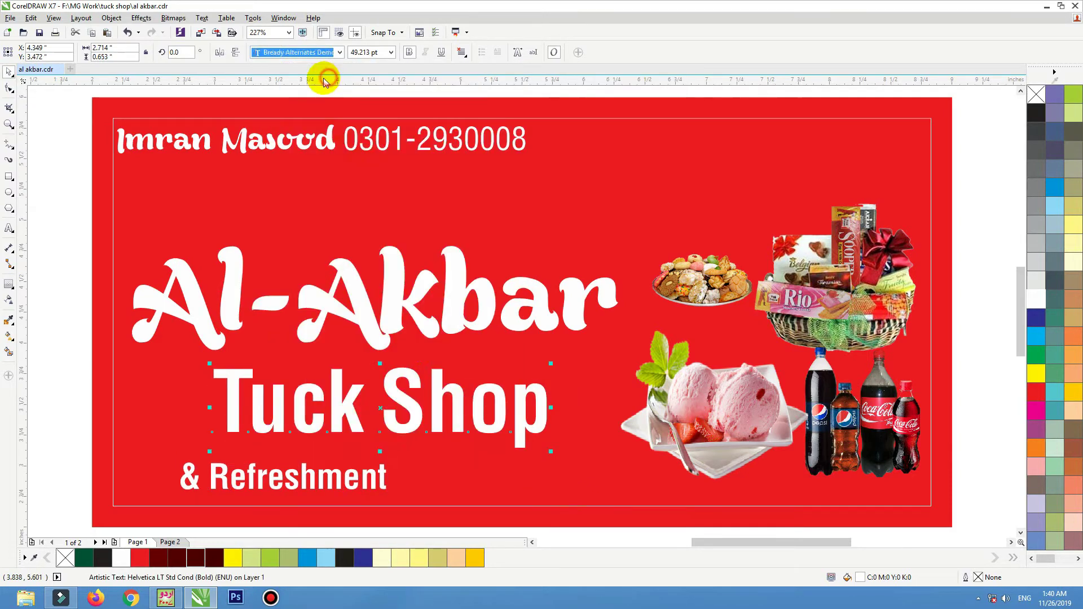
Step: Move "Al-Akbar" and "Tuck Shop" up, tighten the gap between them, and nudge both lines slightly left
{"action": "left_click", "coordinate": [394, 302], "text": "shift"}
{"action": "left_click_drag", "start_coordinate": [394, 302], "coordinate": [401, 288]}
{"action": "left_click", "coordinate": [109, 358]}
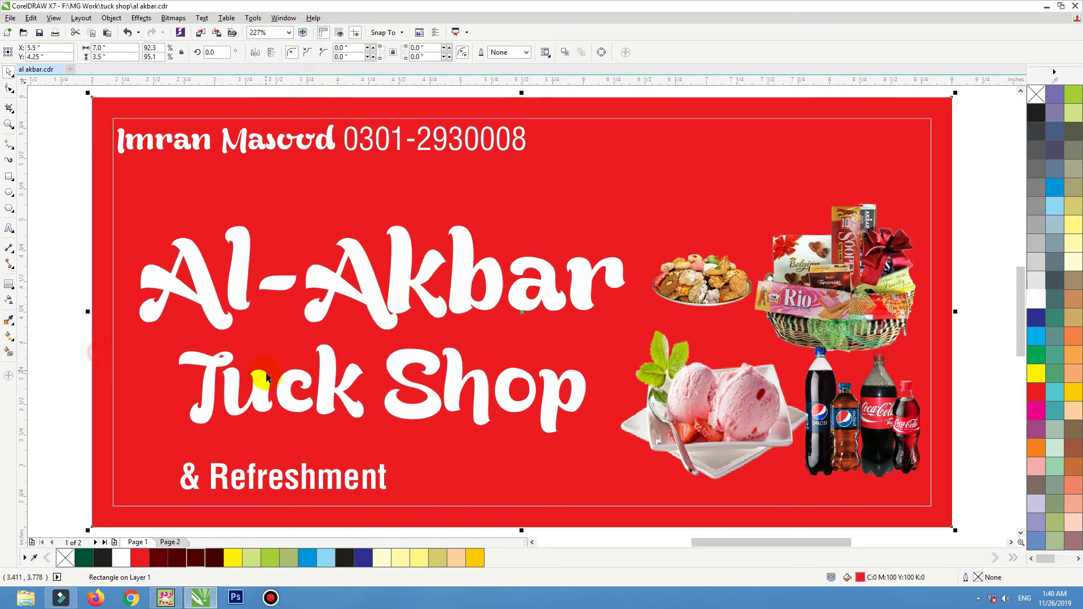
{"action": "left_click_drag", "start_coordinate": [269, 383], "coordinate": [268, 372]}
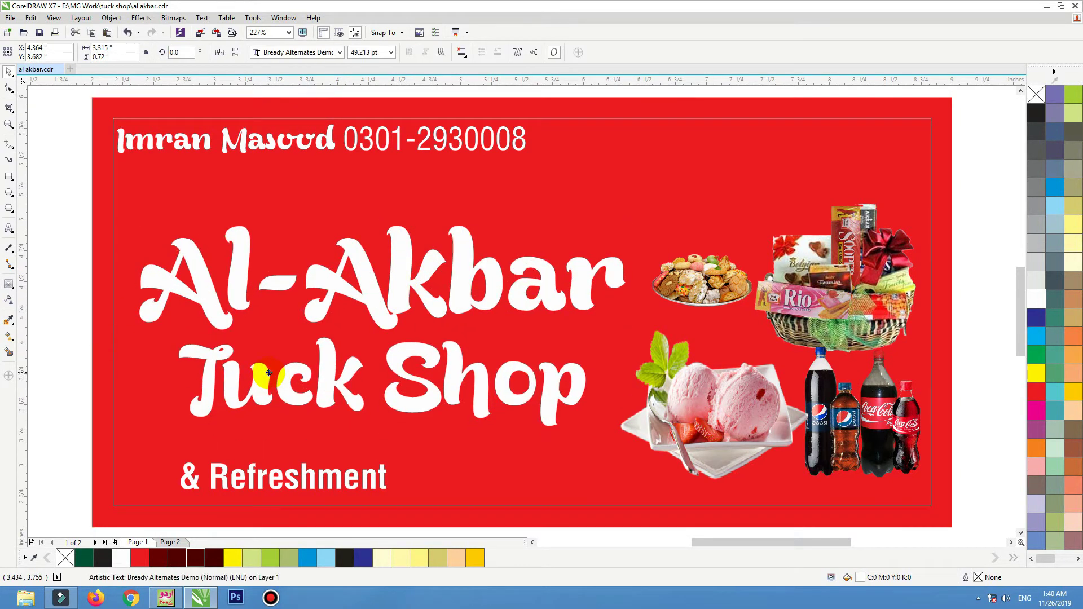
{"action": "left_click", "coordinate": [379, 312], "text": "shift"}
{"action": "left_click_drag", "start_coordinate": [382, 315], "coordinate": [379, 309]}
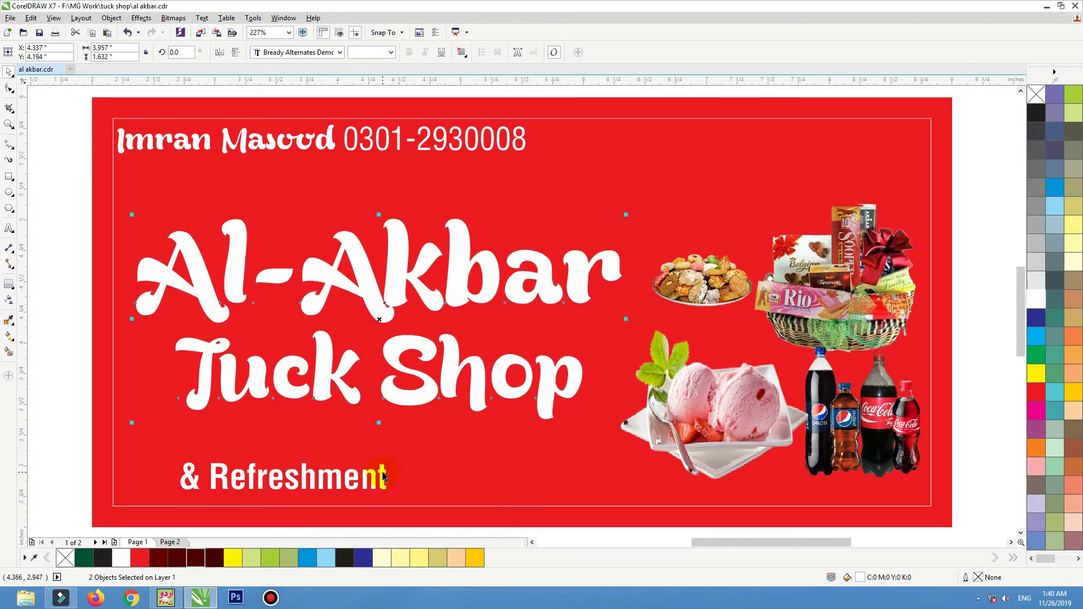
Step: Place "& Refreshment" beneath the right part of "Tuck Shop" with a yellow fill, and shift the phone number slightly right
{"action": "left_click_drag", "start_coordinate": [383, 477], "coordinate": [554, 447]}
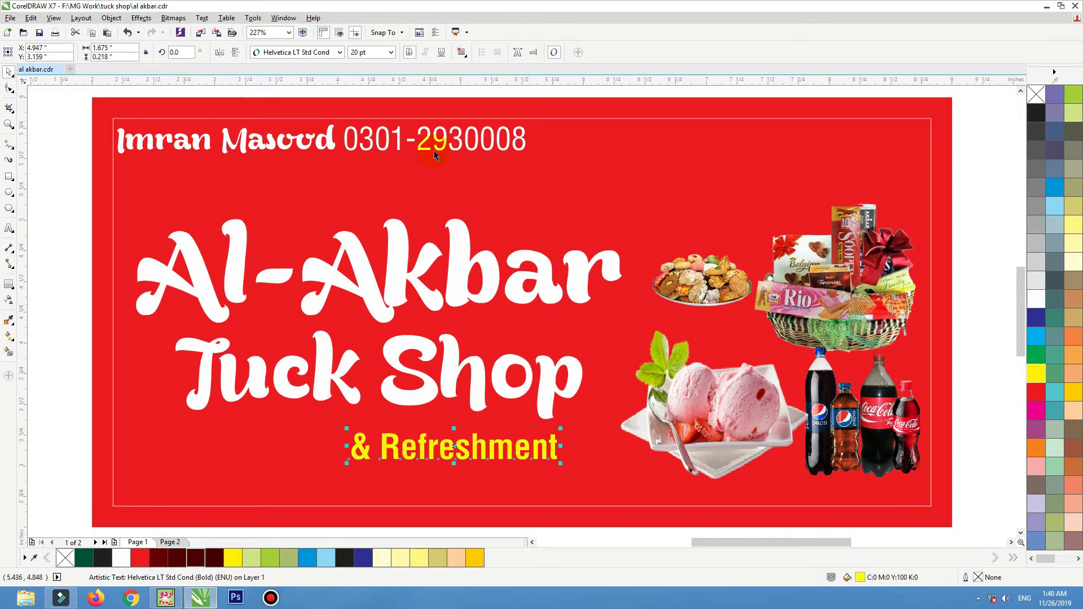
{"action": "left_click_drag", "start_coordinate": [435, 150], "coordinate": [447, 151]}
Step: Move the cookie tray and gift basket images together up over the sign's upper edge to clear space
{"action": "left_click", "coordinate": [739, 384]}
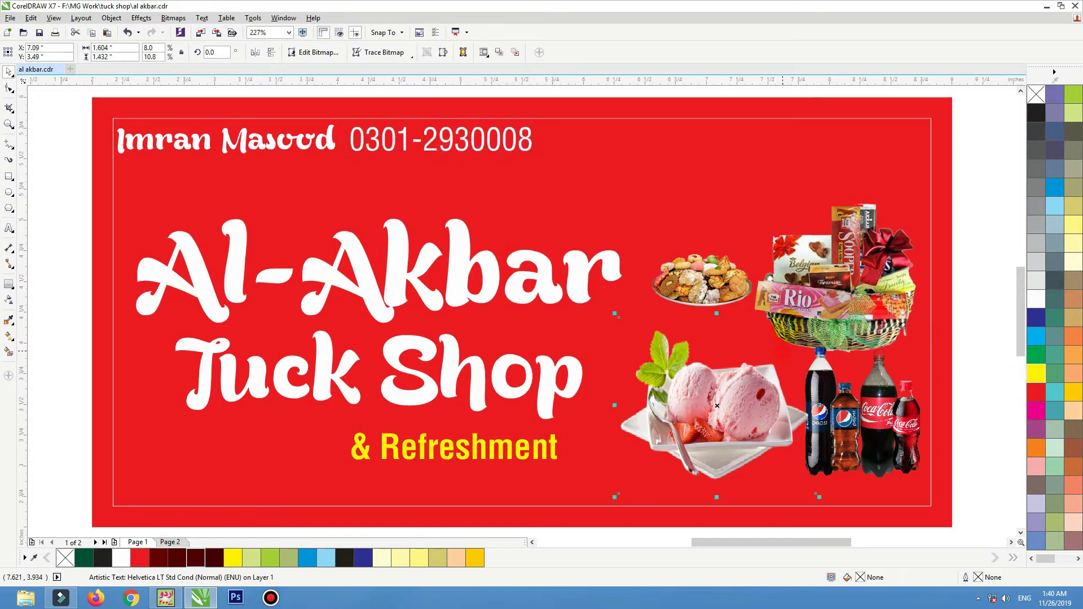
{"action": "left_click", "coordinate": [803, 301]}
{"action": "left_click", "coordinate": [732, 297]}
{"action": "left_click", "coordinate": [853, 313], "text": "shift"}
{"action": "left_click_drag", "start_coordinate": [852, 313], "coordinate": [762, 155]}
Step: Move the ice cream and the bottles down toward the lower border and enlarge the bottle group to about 0.99 by 1.12 inches
{"action": "left_click", "coordinate": [731, 394]}
{"action": "left_click", "coordinate": [705, 409]}
{"action": "left_click_drag", "start_coordinate": [704, 408], "coordinate": [686, 418]}
{"action": "left_click", "coordinate": [820, 418]}
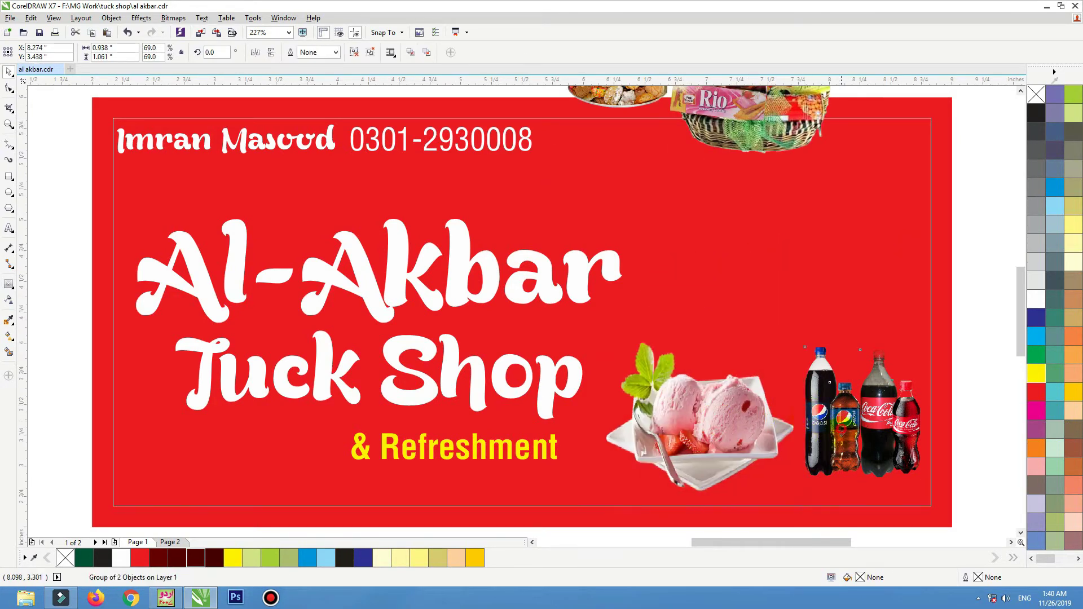
{"action": "left_click_drag", "start_coordinate": [825, 412], "coordinate": [828, 422]}
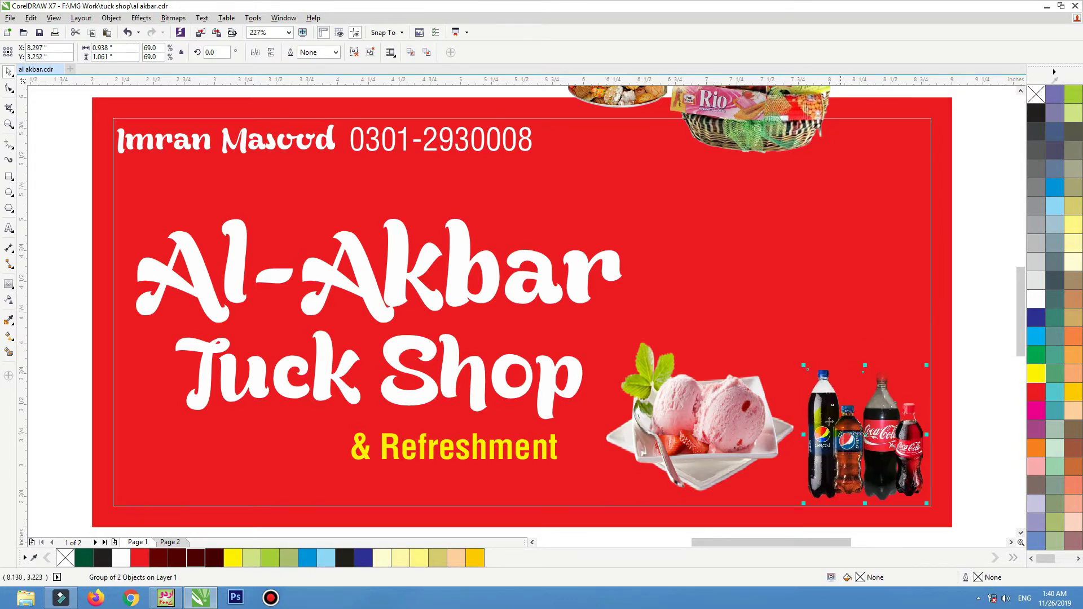
{"action": "left_click_drag", "start_coordinate": [803, 366], "coordinate": [795, 358]}
{"action": "left_click_drag", "start_coordinate": [735, 408], "coordinate": [734, 414]}
Step: Place the gift basket above the bottles, and enlarge the cookie tray to about 2.06 inches wide in the sign's upper right area
{"action": "left_click", "coordinate": [777, 126]}
{"action": "left_click_drag", "start_coordinate": [777, 126], "coordinate": [867, 331]}
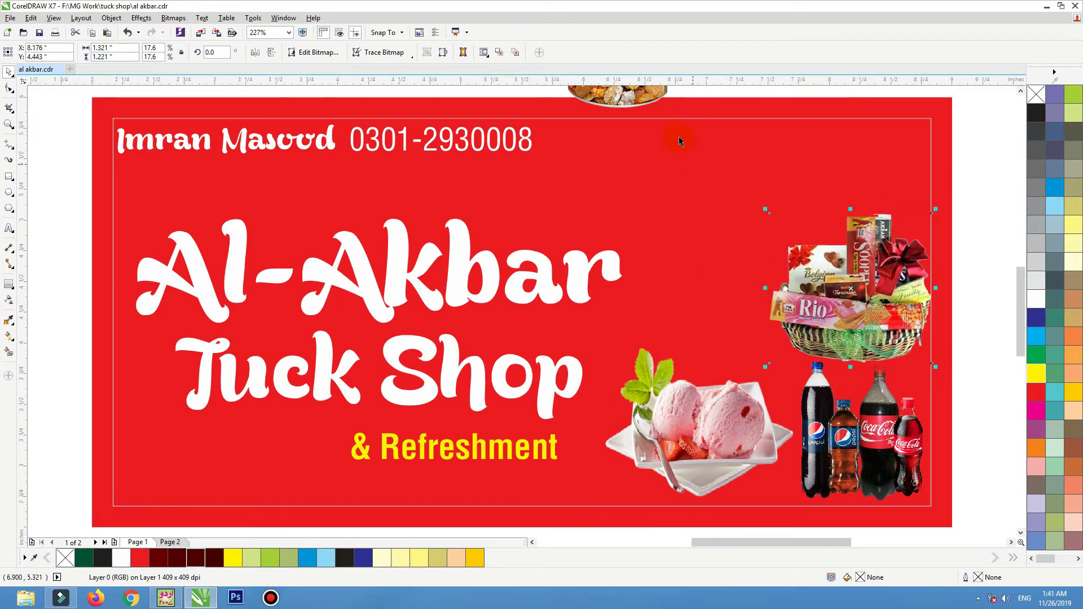
{"action": "left_click_drag", "start_coordinate": [715, 235], "coordinate": [719, 179]}
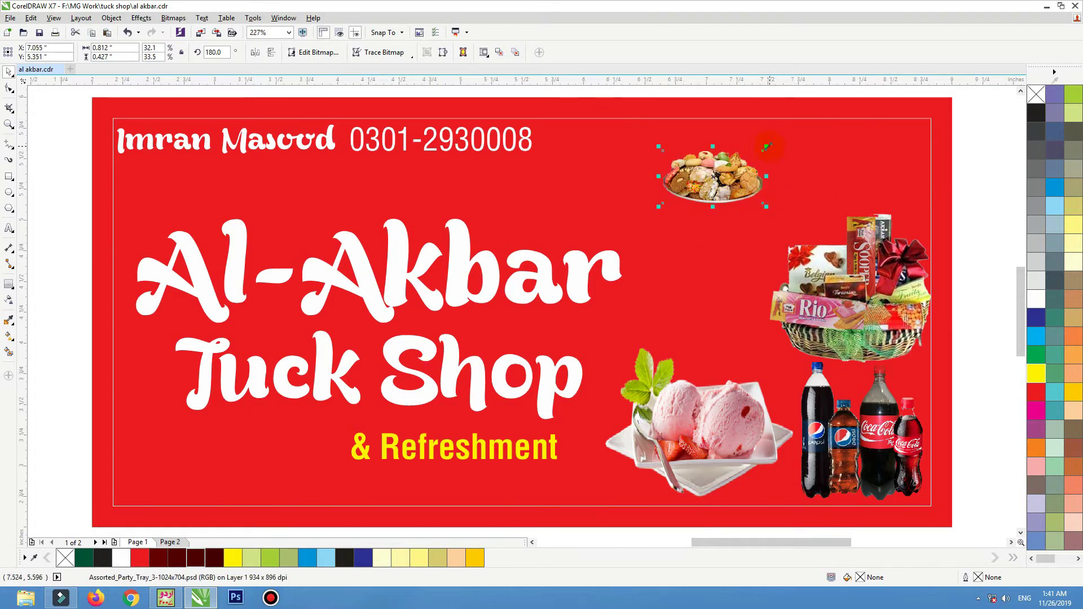
{"action": "left_click_drag", "start_coordinate": [766, 147], "coordinate": [813, 117]}
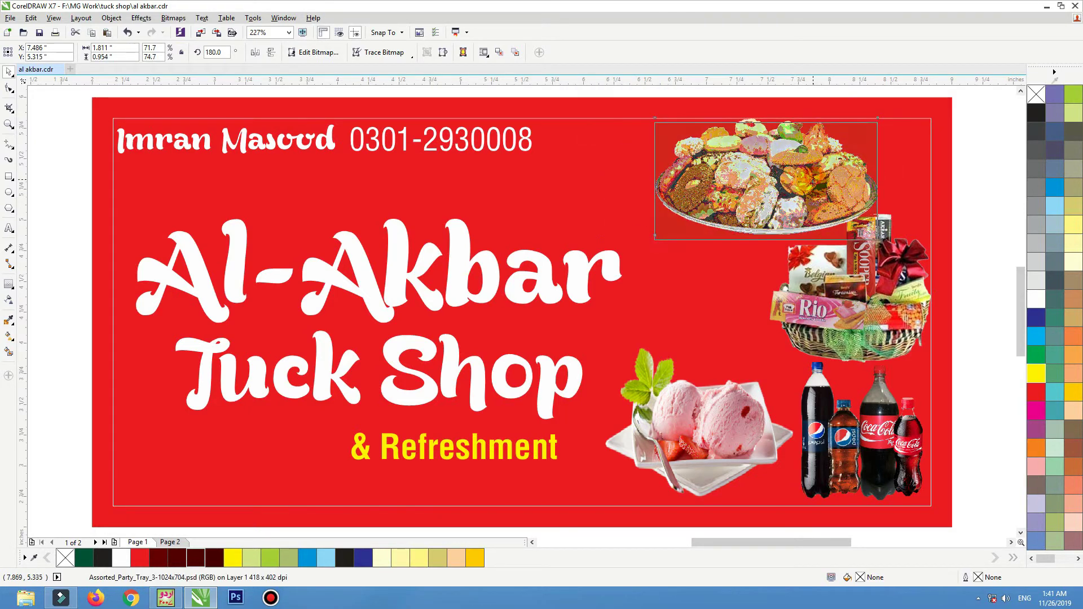
{"action": "mouse_move", "coordinate": [877, 119]}
{"action": "left_mouse_down"}
{"action": "mouse_move", "coordinate": [889, 115]}
{"action": "mouse_move", "coordinate": [886, 124]}
{"action": "left_mouse_up"}
{"action": "left_click_drag", "start_coordinate": [835, 161], "coordinate": [840, 161]}
Step: Shrink the gift basket, move the bottles up under the cookie tray, and place the basket below the bottles
{"action": "left_click", "coordinate": [876, 312]}
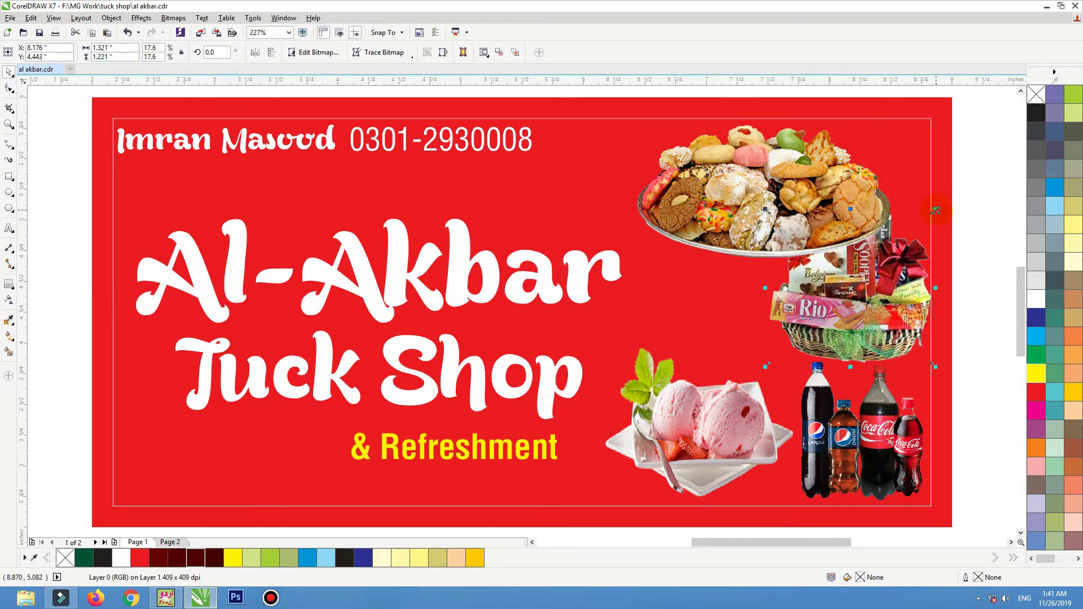
{"action": "left_click_drag", "start_coordinate": [936, 210], "coordinate": [910, 234]}
{"action": "left_click_drag", "start_coordinate": [896, 288], "coordinate": [988, 310]}
{"action": "left_click_drag", "start_coordinate": [886, 421], "coordinate": [885, 305]}
{"action": "left_click", "coordinate": [956, 316]}
{"action": "left_click_drag", "start_coordinate": [956, 317], "coordinate": [871, 451]}
Step: Move the ice cream up beside the bottles and take the gift basket off the sign's right side
{"action": "left_click_drag", "start_coordinate": [724, 444], "coordinate": [731, 363]}
{"action": "left_click_drag", "start_coordinate": [844, 343], "coordinate": [846, 357]}
{"action": "left_click_drag", "start_coordinate": [734, 348], "coordinate": [733, 341]}
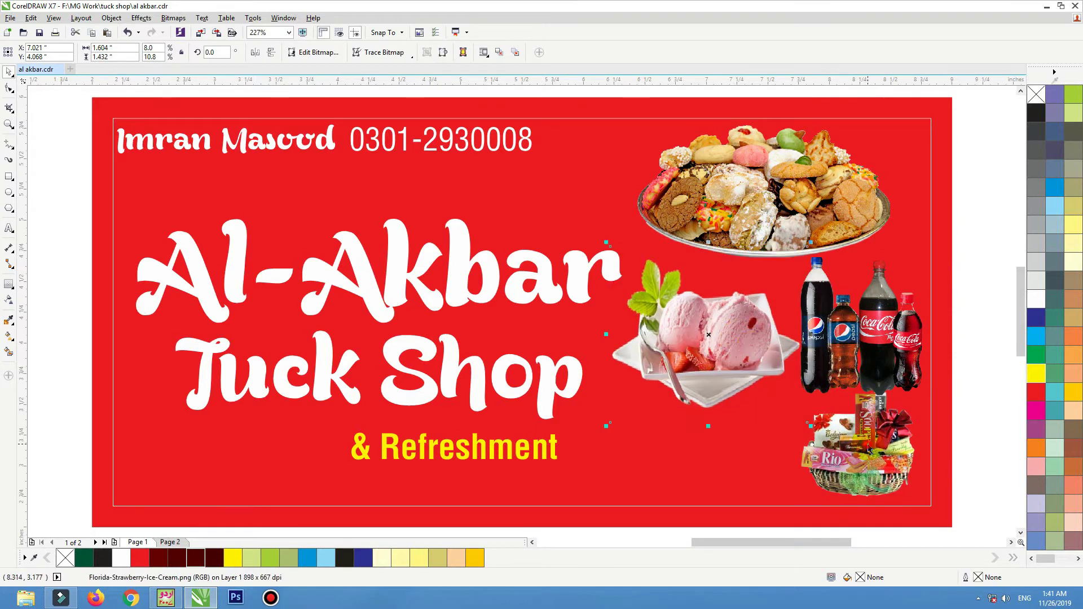
{"action": "left_click_drag", "start_coordinate": [859, 458], "coordinate": [1001, 216]}
Step: Move the ice cream and bottles down together, and bring the cookie tray down above them
{"action": "left_click", "coordinate": [896, 367]}
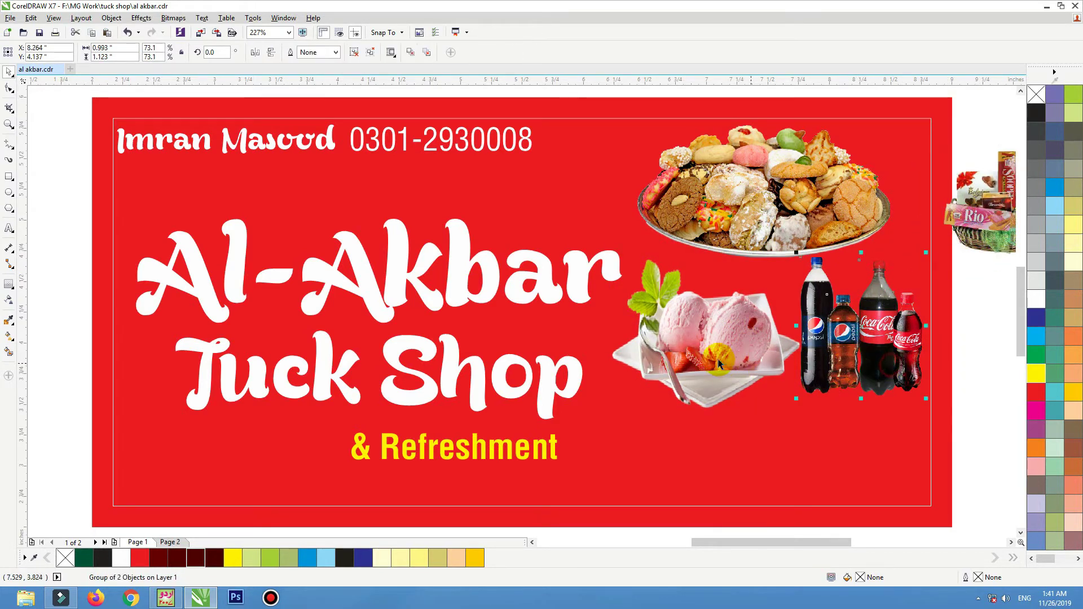
{"action": "left_click", "coordinate": [720, 361], "text": "shift"}
{"action": "left_click_drag", "start_coordinate": [722, 345], "coordinate": [722, 394]}
{"action": "left_click_drag", "start_coordinate": [877, 389], "coordinate": [873, 388]}
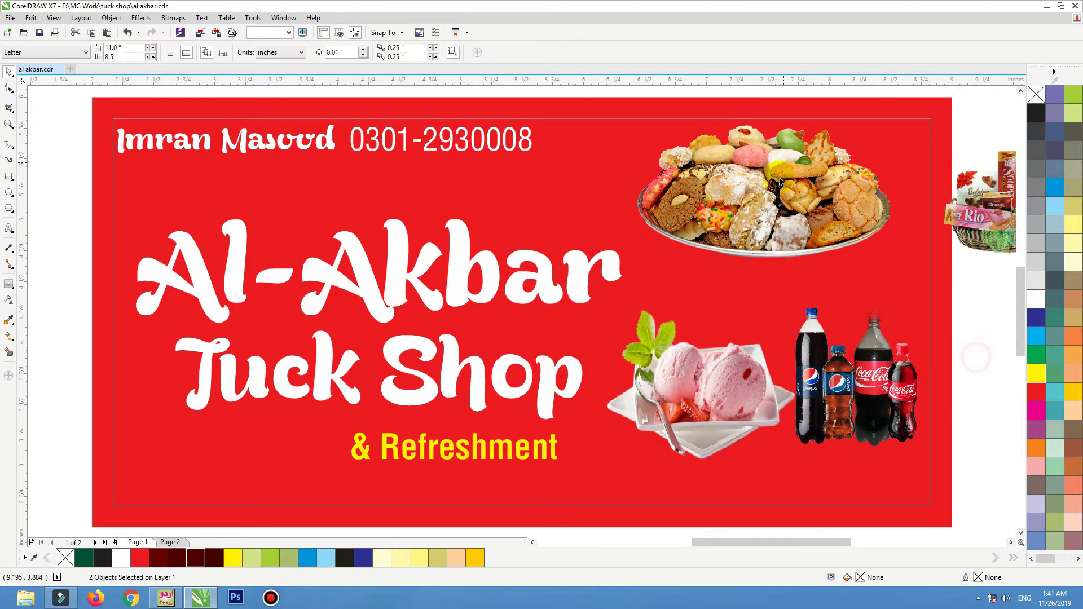
{"action": "left_click_drag", "start_coordinate": [784, 178], "coordinate": [794, 216]}
Step: Fine-tune the spacing of the ice cream and bottles, and center the cookie tray closely above them
{"action": "left_click", "coordinate": [716, 354]}
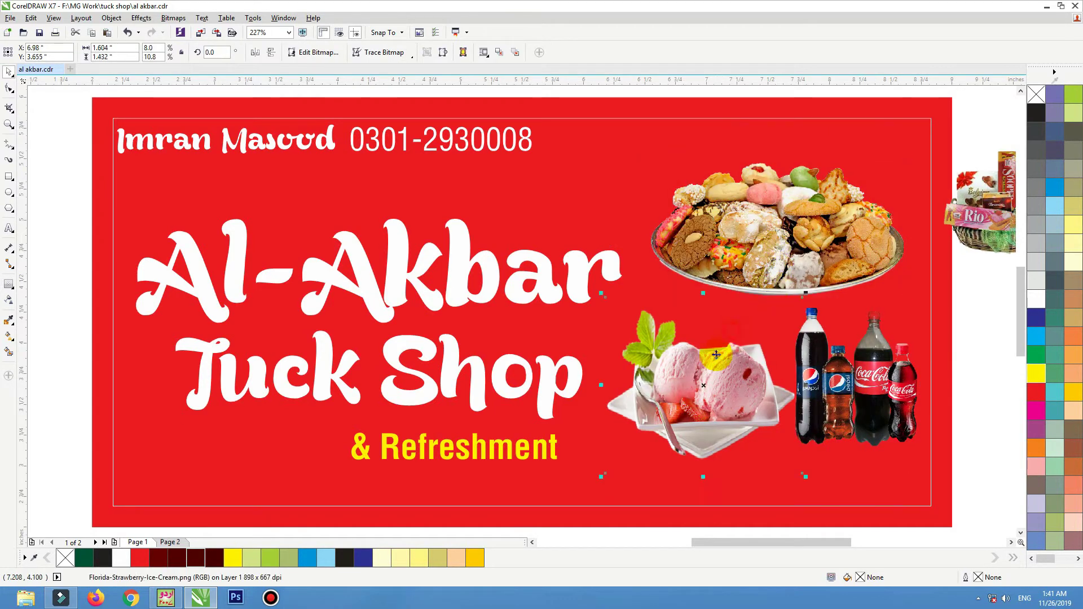
{"action": "left_click_drag", "start_coordinate": [714, 358], "coordinate": [708, 359]}
{"action": "left_click_drag", "start_coordinate": [858, 375], "coordinate": [860, 381]}
{"action": "left_click_drag", "start_coordinate": [788, 373], "coordinate": [794, 378]}
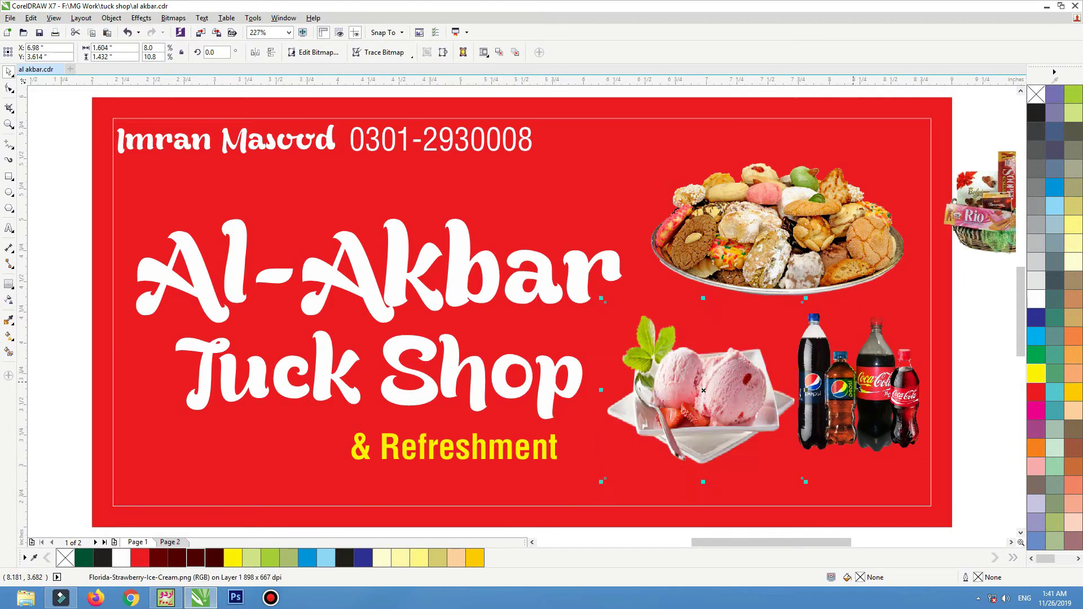
{"action": "left_click_drag", "start_coordinate": [858, 386], "coordinate": [859, 393]}
{"action": "left_click_drag", "start_coordinate": [735, 389], "coordinate": [737, 388]}
{"action": "left_click", "coordinate": [812, 249]}
{"action": "left_click_drag", "start_coordinate": [835, 238], "coordinate": [827, 255]}
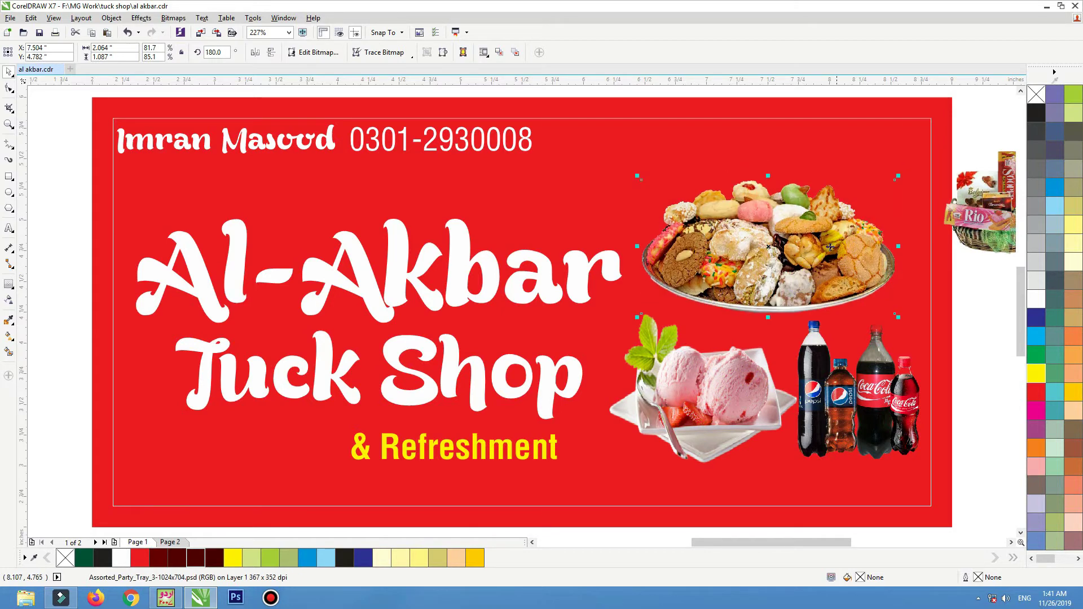
Step: Shift the "Al-Akbar" and "Tuck Shop" lines slightly left together, and move "& Refreshment" left beneath them
{"action": "left_click", "coordinate": [482, 112]}
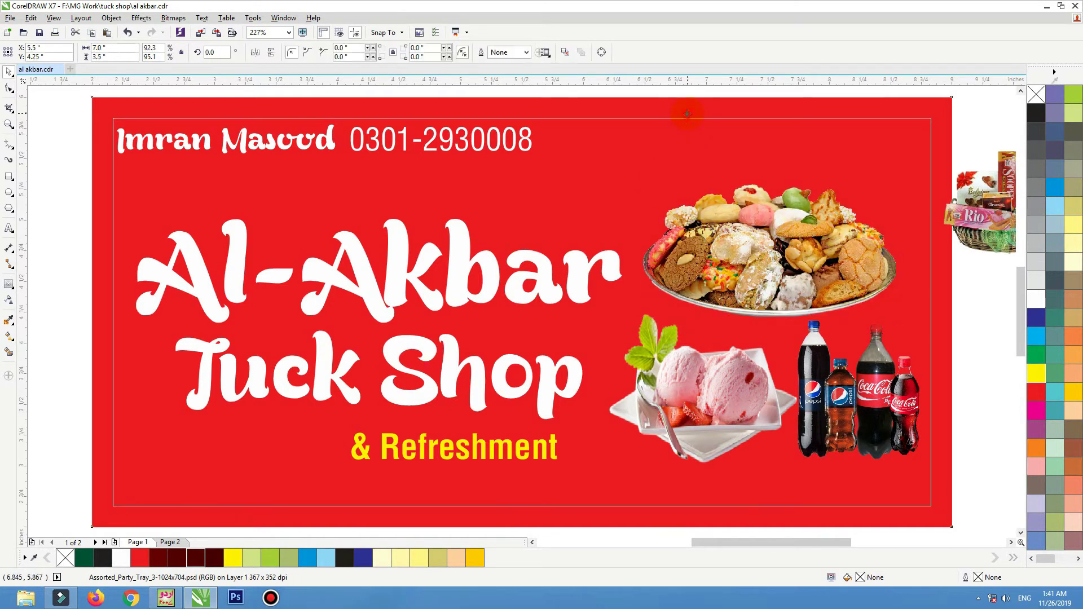
{"action": "left_click", "coordinate": [498, 376]}
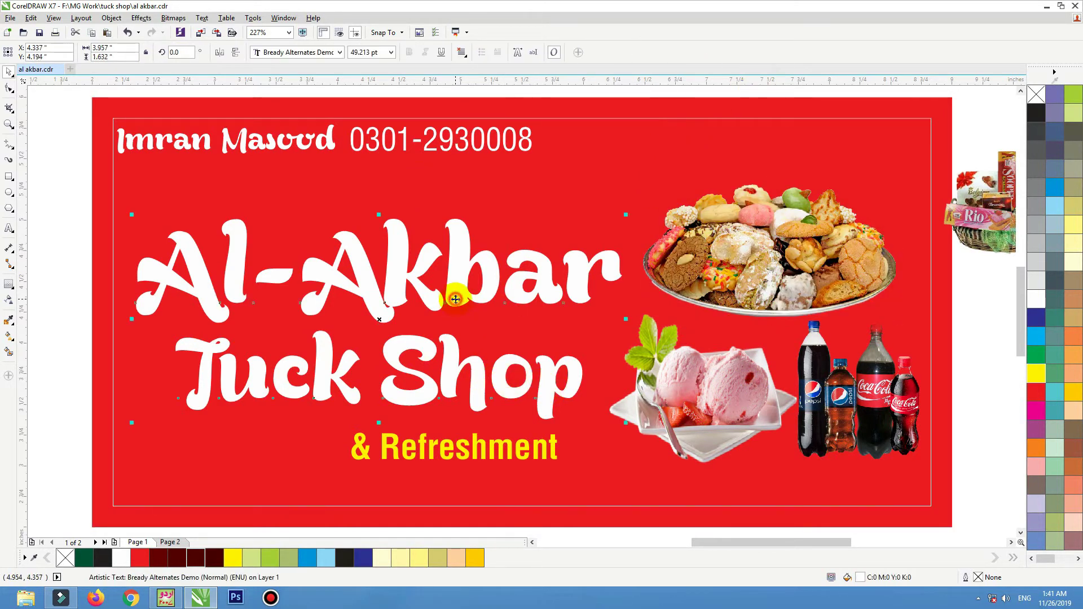
{"action": "left_click", "coordinate": [458, 302], "text": "shift"}
{"action": "left_click_drag", "start_coordinate": [457, 302], "coordinate": [452, 302]}
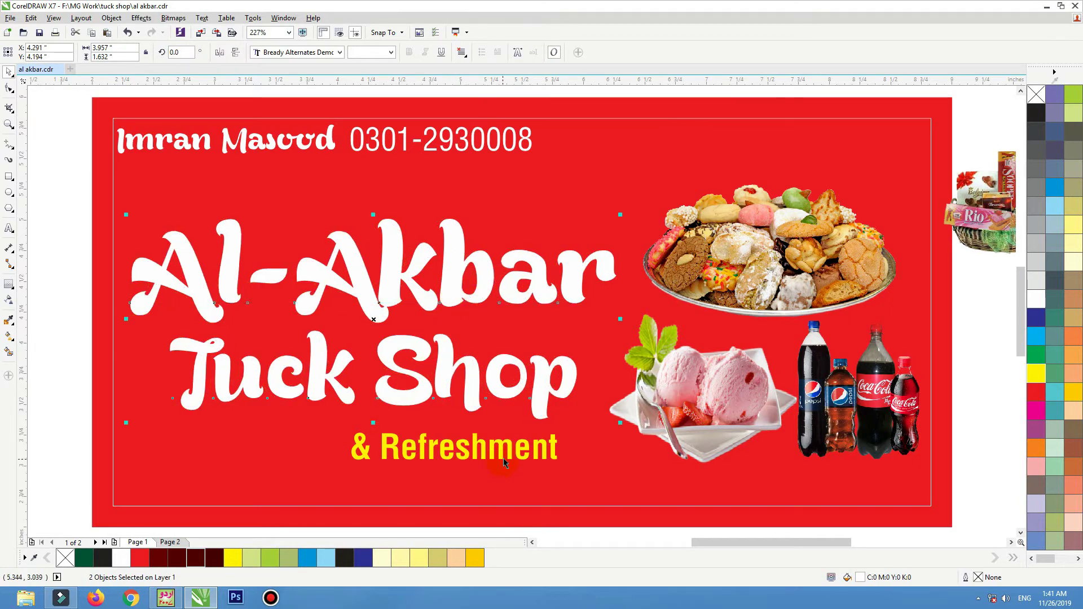
{"action": "left_click_drag", "start_coordinate": [502, 451], "coordinate": [480, 451]}
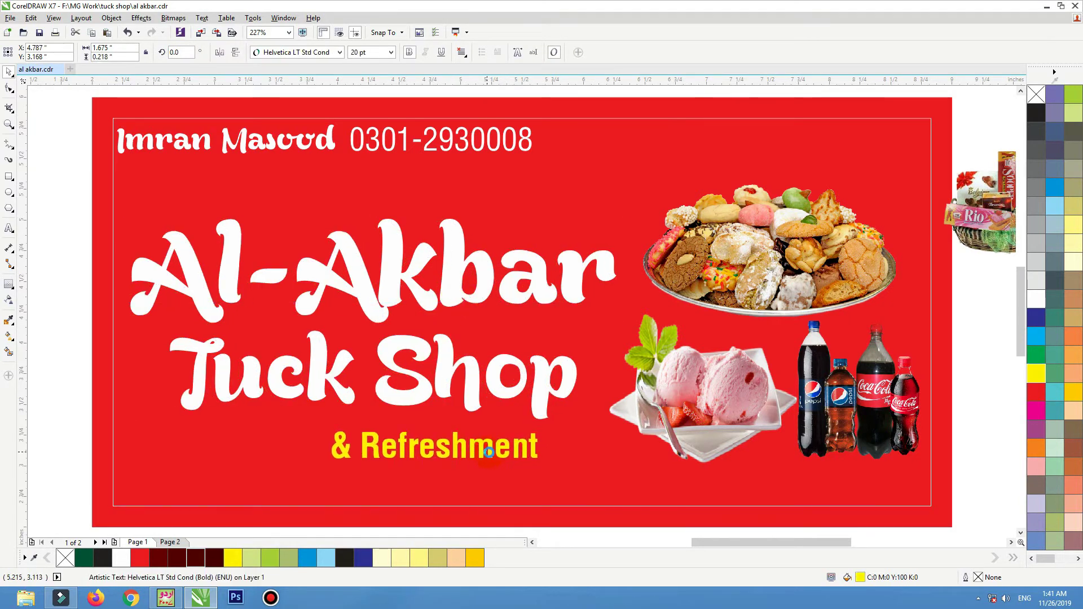
Step: Draw a rectangle about 2.2 by 0.35 inches around "& Refreshment" and convert it to curves
{"action": "left_click", "coordinate": [9, 177]}
{"action": "mouse_move", "coordinate": [573, 428]}
{"action": "left_mouse_down"}
{"action": "mouse_move", "coordinate": [532, 459]}
{"action": "mouse_move", "coordinate": [301, 471]}
{"action": "left_mouse_up"}
{"action": "left_click_drag", "start_coordinate": [264, 517], "coordinate": [260, 522]}
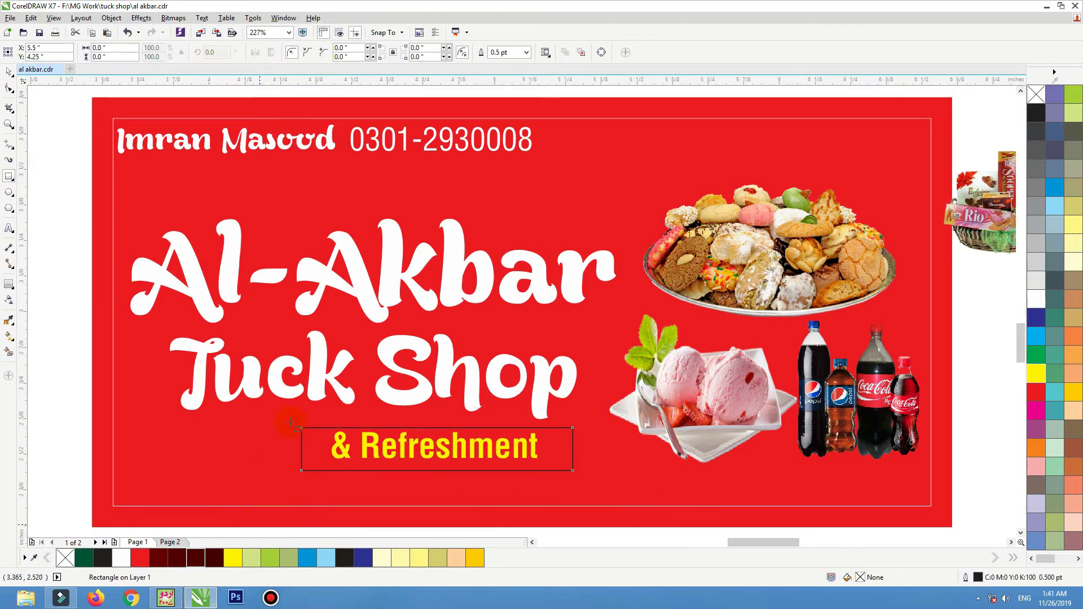
{"action": "left_click", "coordinate": [9, 88]}
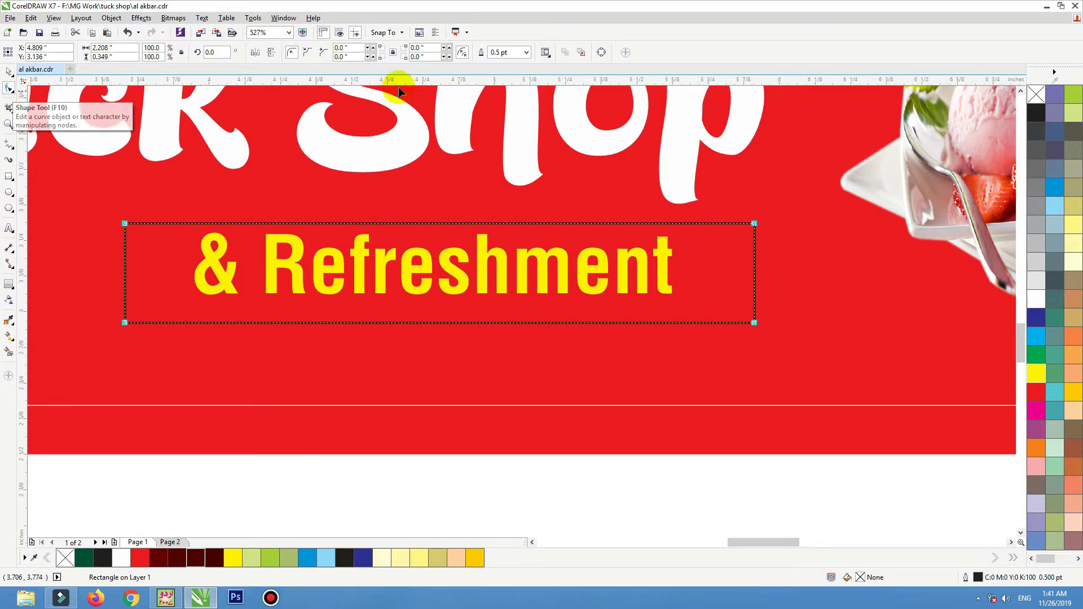
{"action": "left_click", "coordinate": [601, 55]}
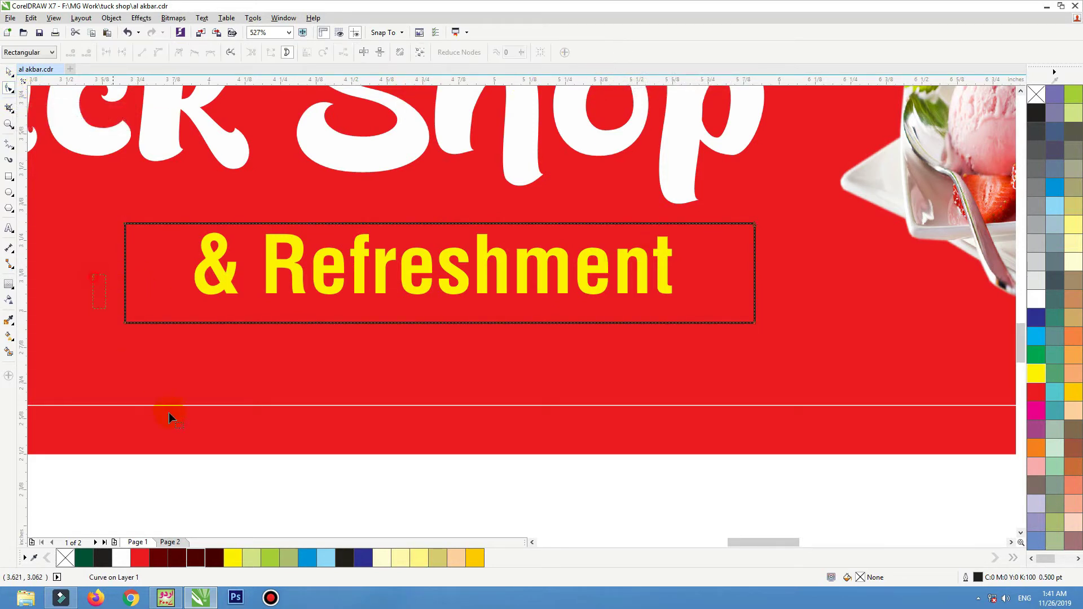
Step: Reshape the rectangle into a slanted banner by moving its lower corners and upper-left corner outward
{"action": "left_click_drag", "start_coordinate": [93, 275], "coordinate": [171, 414]}
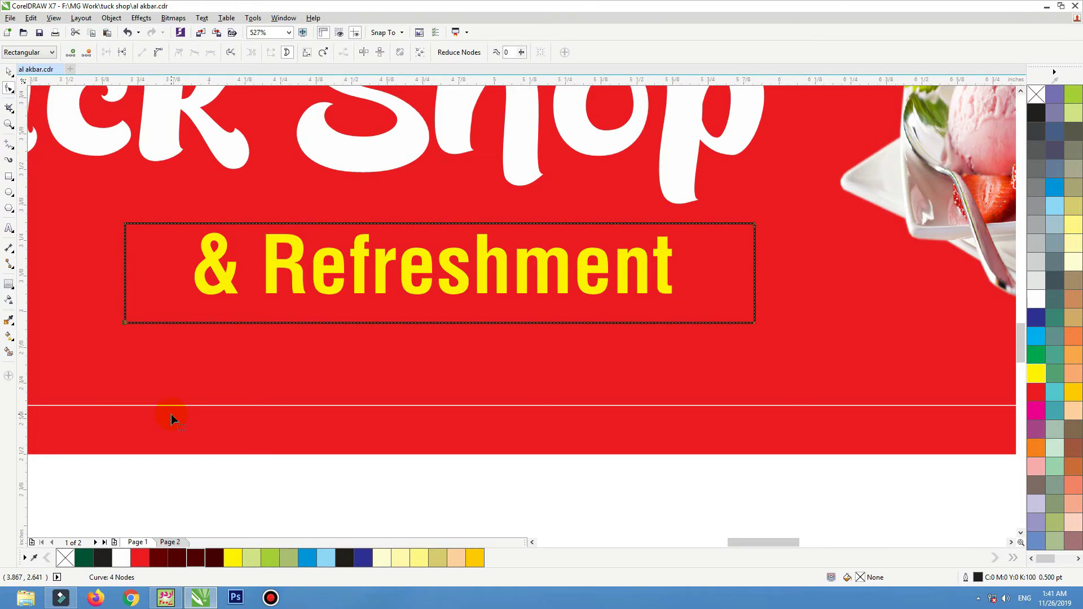
{"action": "left_click_drag", "start_coordinate": [126, 322], "coordinate": [126, 349]}
{"action": "left_click_drag", "start_coordinate": [753, 323], "coordinate": [778, 309]}
{"action": "left_click_drag", "start_coordinate": [127, 225], "coordinate": [104, 219]}
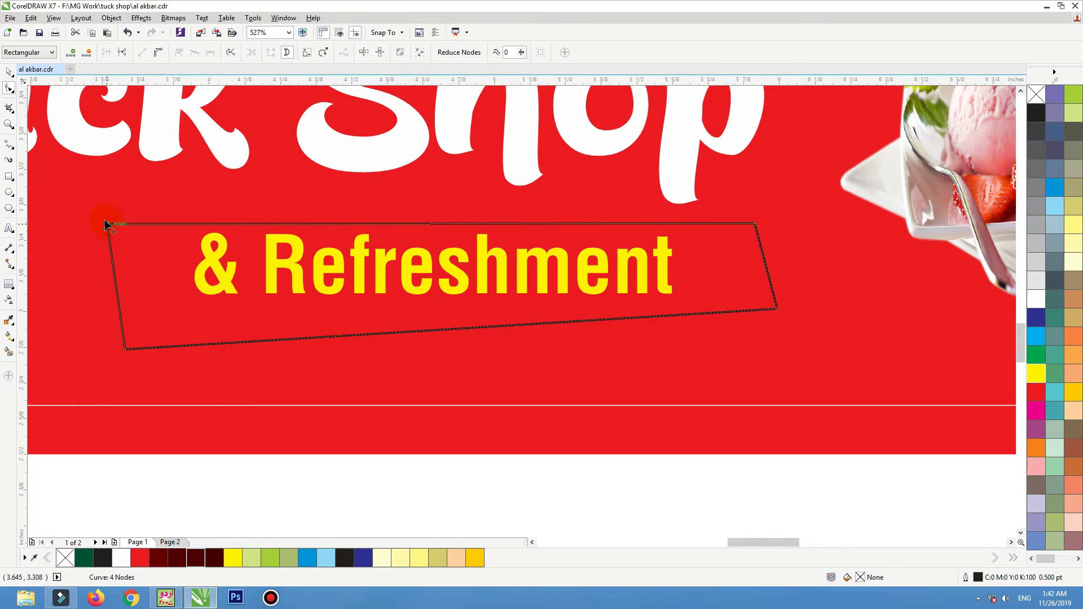
Step: Fill the banner golden yellow without an outline, and bring "& Refreshment" in front of it in black
{"action": "left_click", "coordinate": [1073, 391]}
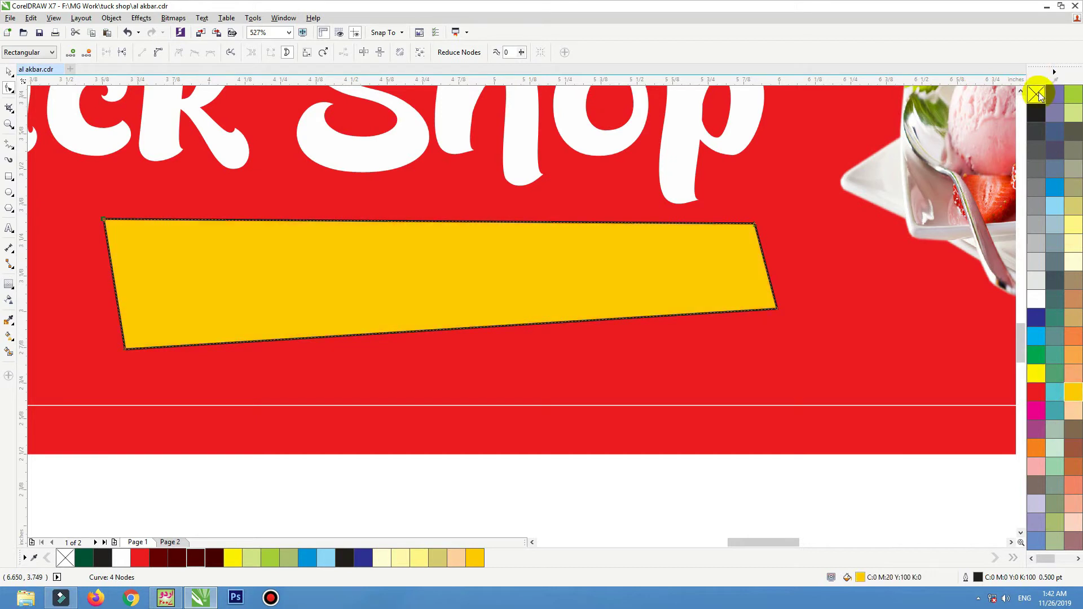
{"action": "key", "text": "space"}
{"action": "left_click_drag", "start_coordinate": [870, 501], "coordinate": [113, 170]}
{"action": "key", "text": "shift+Page_Up"}
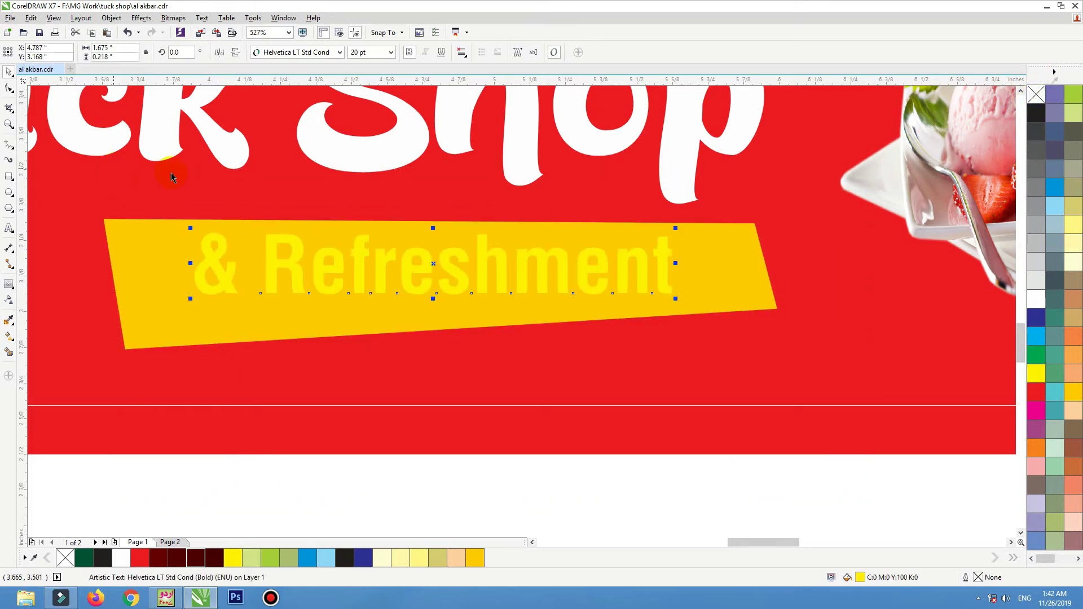
{"action": "left_click", "coordinate": [1039, 117]}
Step: Position the "& Refreshment" text slightly lower within the yellow banner
{"action": "left_click", "coordinate": [738, 274], "text": "shift"}
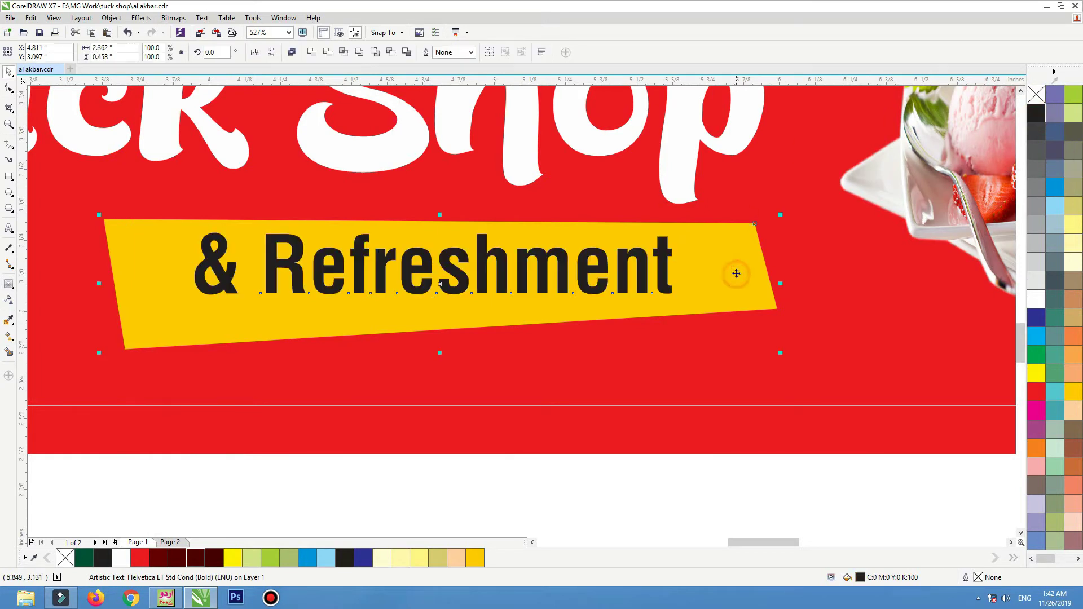
{"action": "key", "text": "c"}
{"action": "left_click", "coordinate": [639, 290]}
{"action": "left_click_drag", "start_coordinate": [662, 273], "coordinate": [662, 256]}
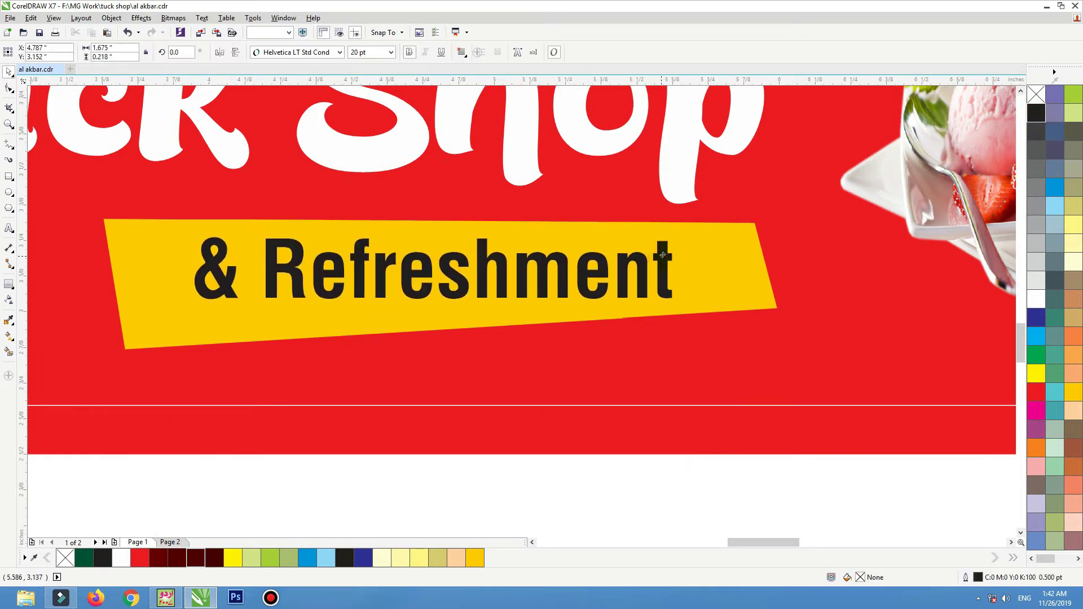
{"action": "scroll", "coordinate": [665, 423], "scroll_direction": "down", "scroll_amount": 4}
Step: Shrink the "Tuck Shop" text about its center to about 3 inches wide
{"action": "left_click", "coordinate": [428, 226]}
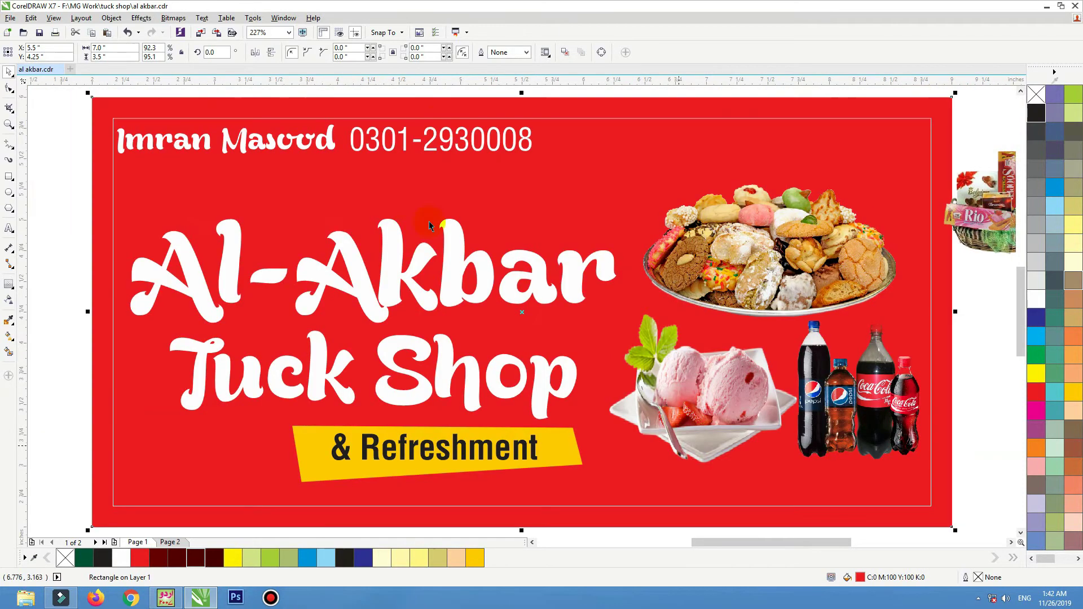
{"action": "left_click", "coordinate": [442, 145]}
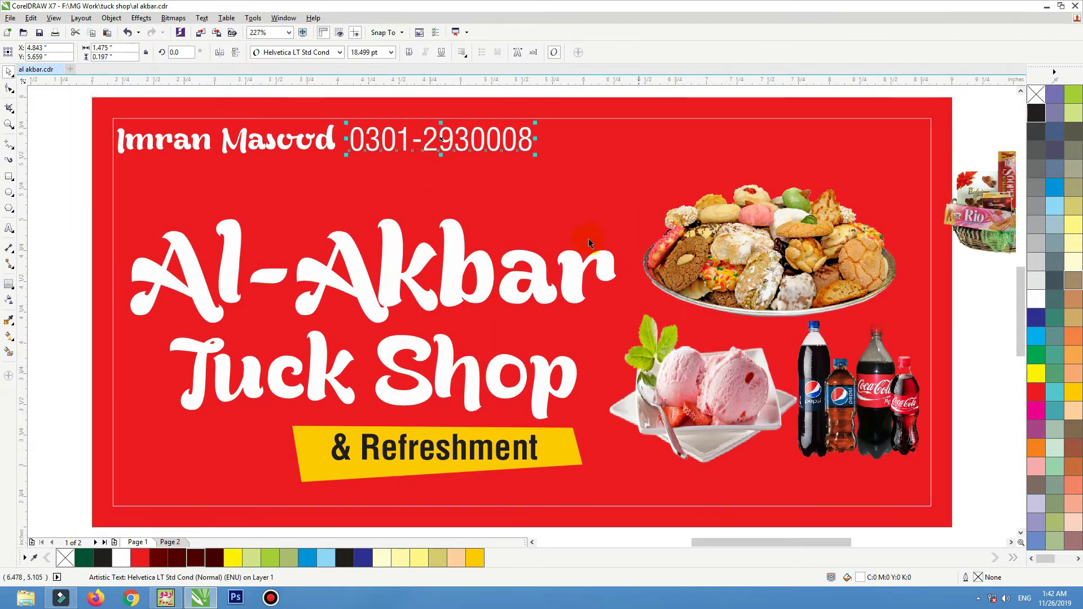
{"action": "left_click", "coordinate": [561, 265]}
{"action": "left_click", "coordinate": [543, 289]}
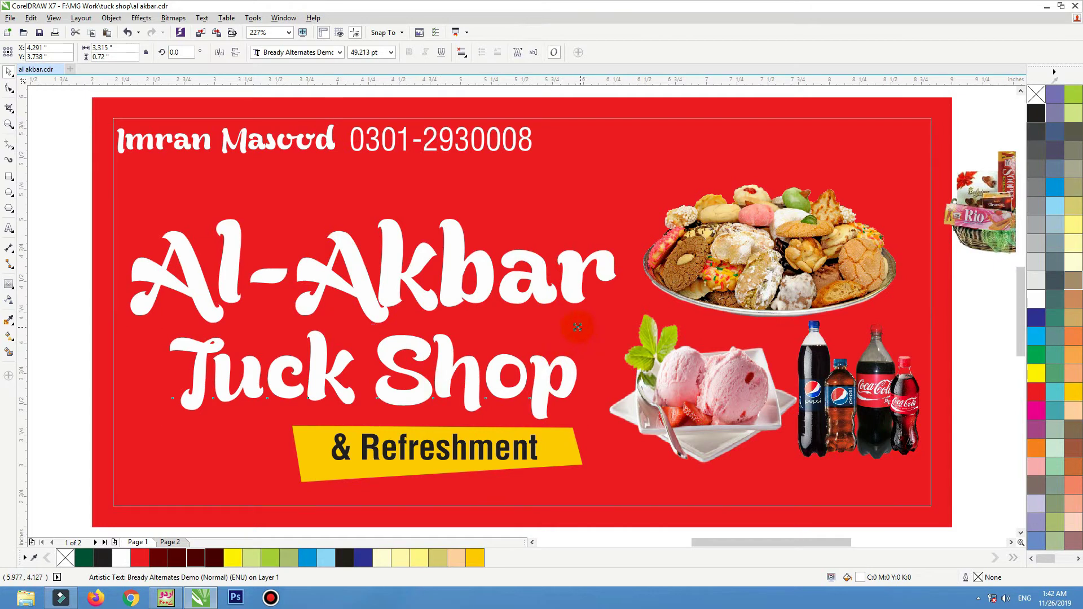
{"action": "left_click_drag", "start_coordinate": [577, 327], "coordinate": [561, 329]}
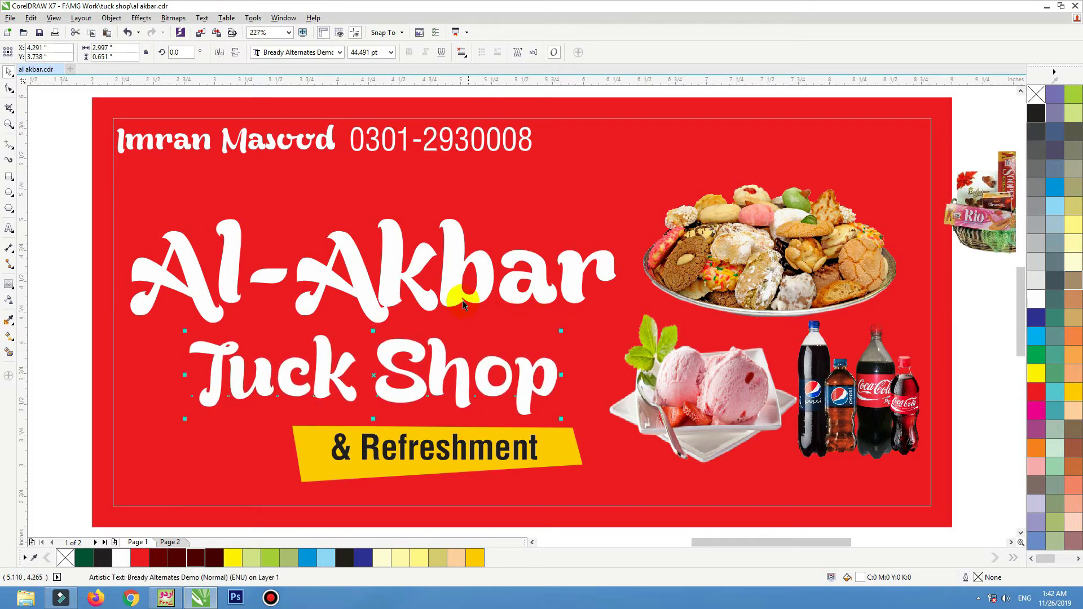
Step: Fill "Al-Akbar" with a vertical gradient from golden yellow down to white, starting around mid-height of the letters
{"action": "left_click", "coordinate": [457, 299], "text": "shift"}
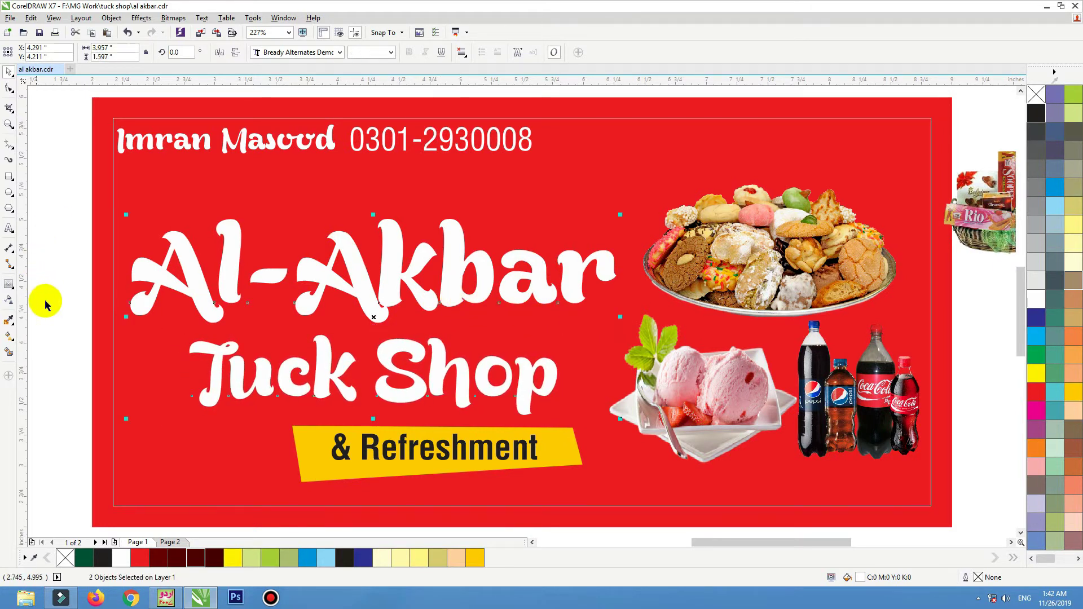
{"action": "left_click", "coordinate": [212, 301]}
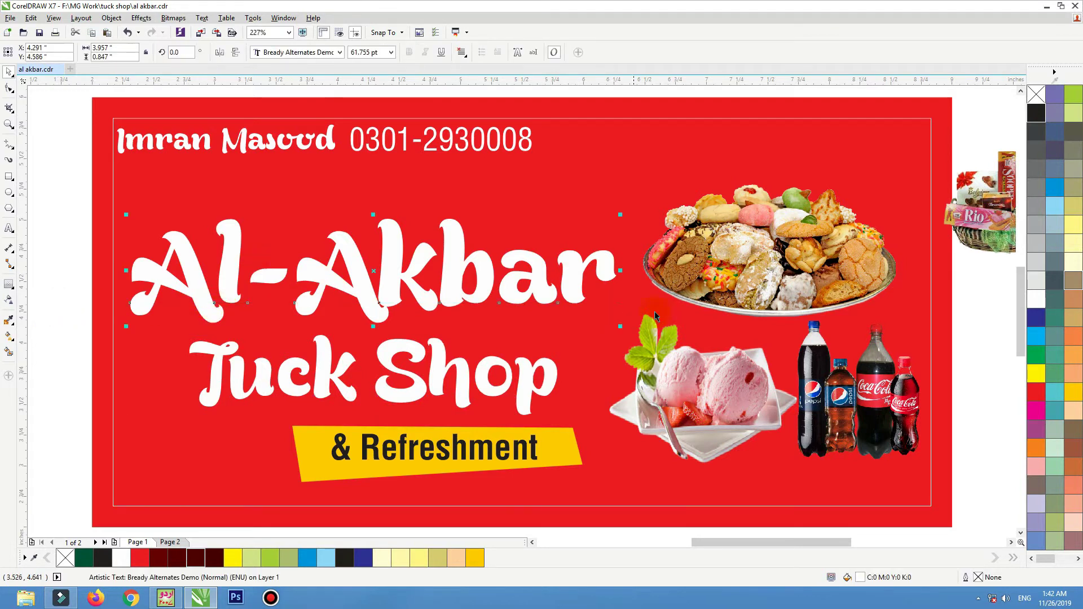
{"action": "left_click", "coordinate": [1072, 395]}
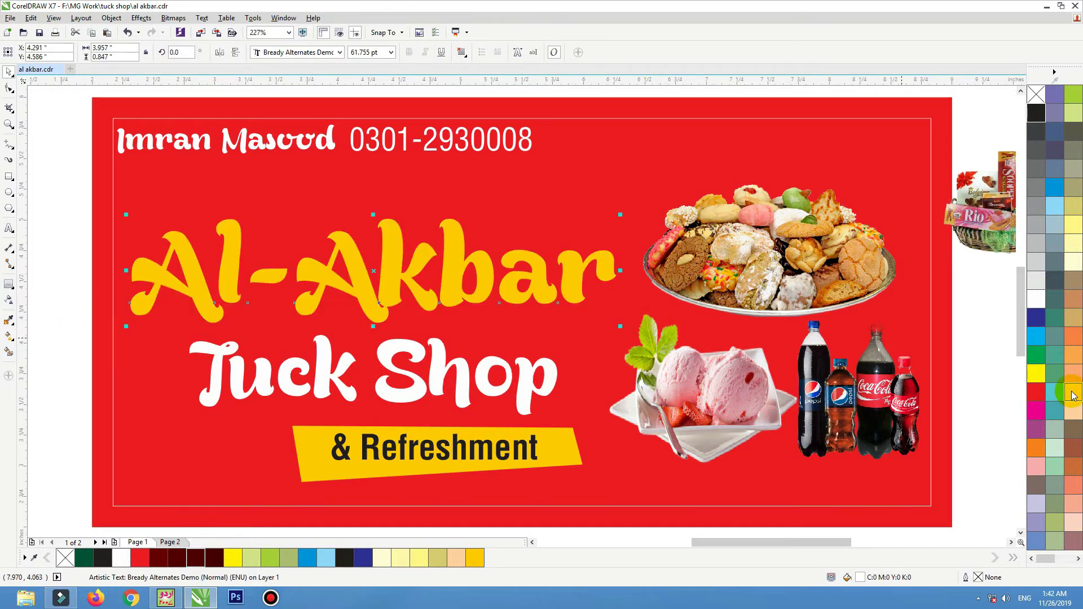
{"action": "left_click", "coordinate": [19, 345]}
{"action": "left_click", "coordinate": [51, 333]}
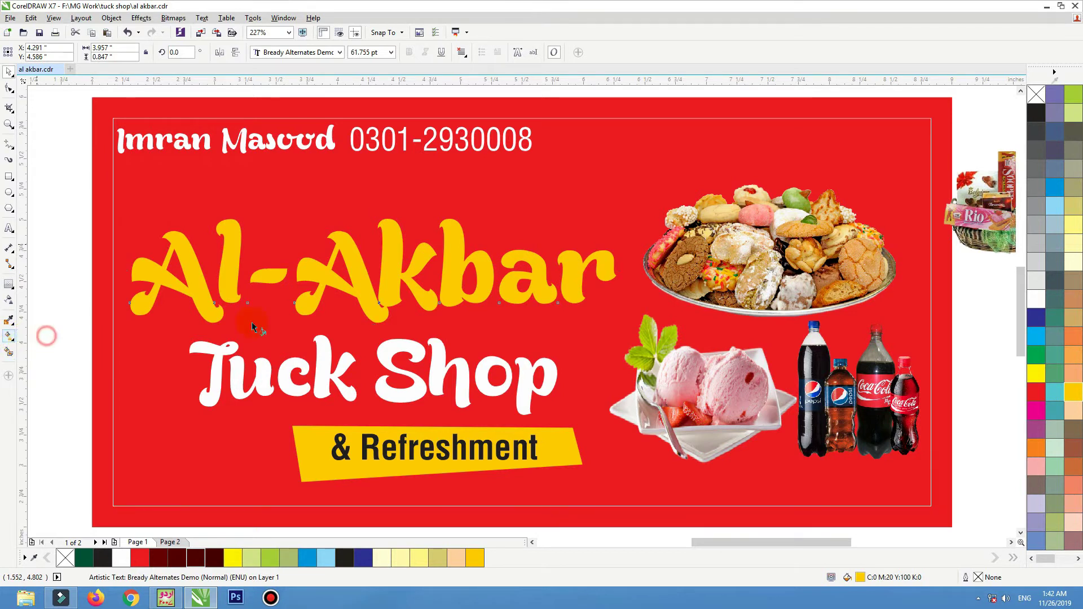
{"action": "left_click_drag", "start_coordinate": [373, 316], "coordinate": [372, 316]}
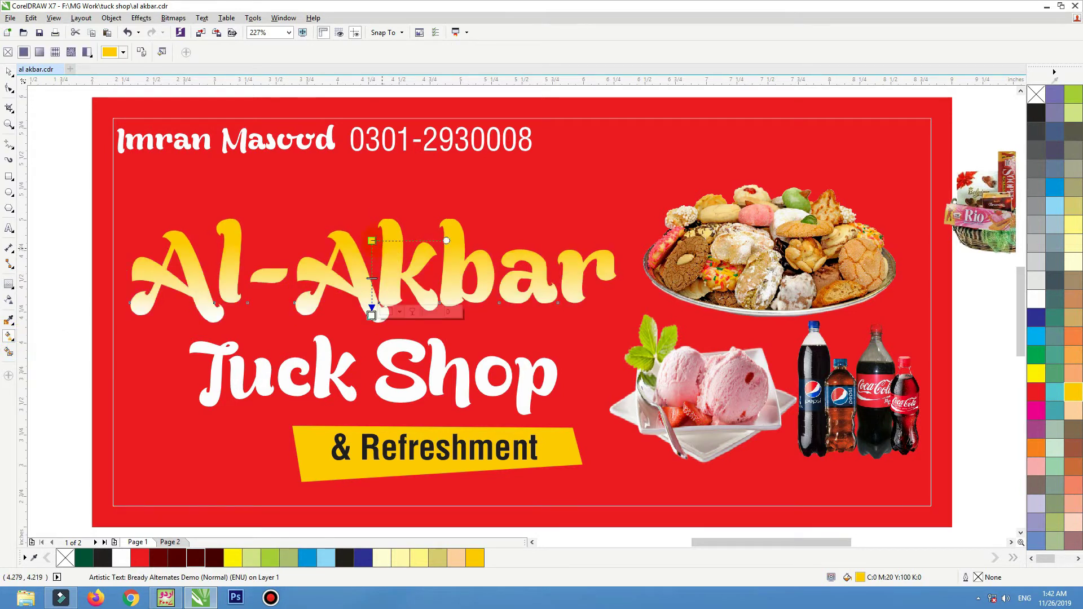
{"action": "left_click_drag", "start_coordinate": [371, 241], "coordinate": [372, 263]}
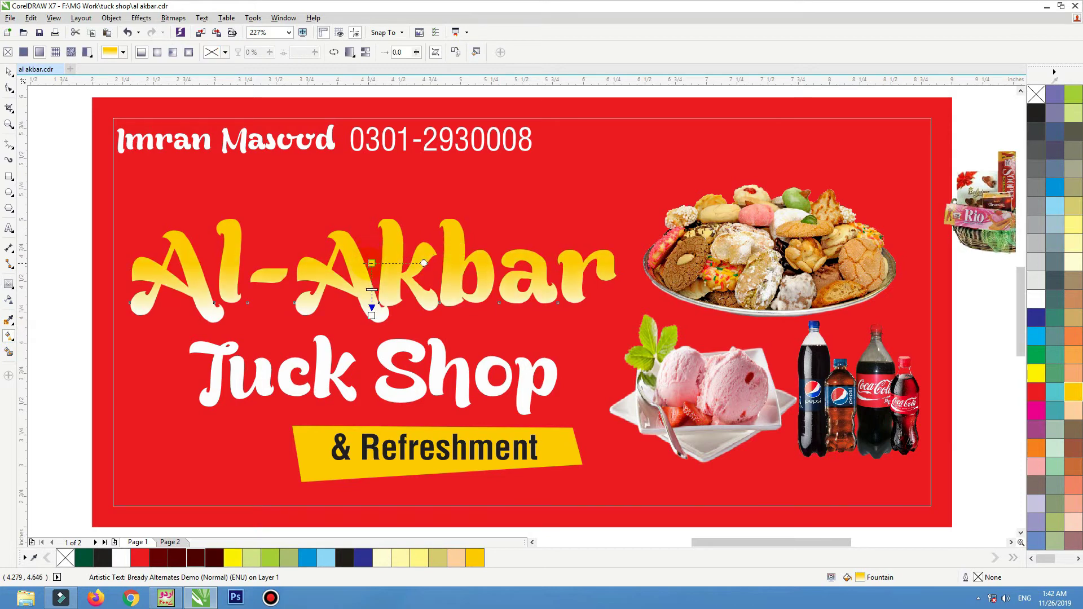
Step: Give the "Al-Akbar" text a dark 2 pt outline behind its fill
{"action": "key", "text": "space"}
{"action": "key", "text": "F12"}
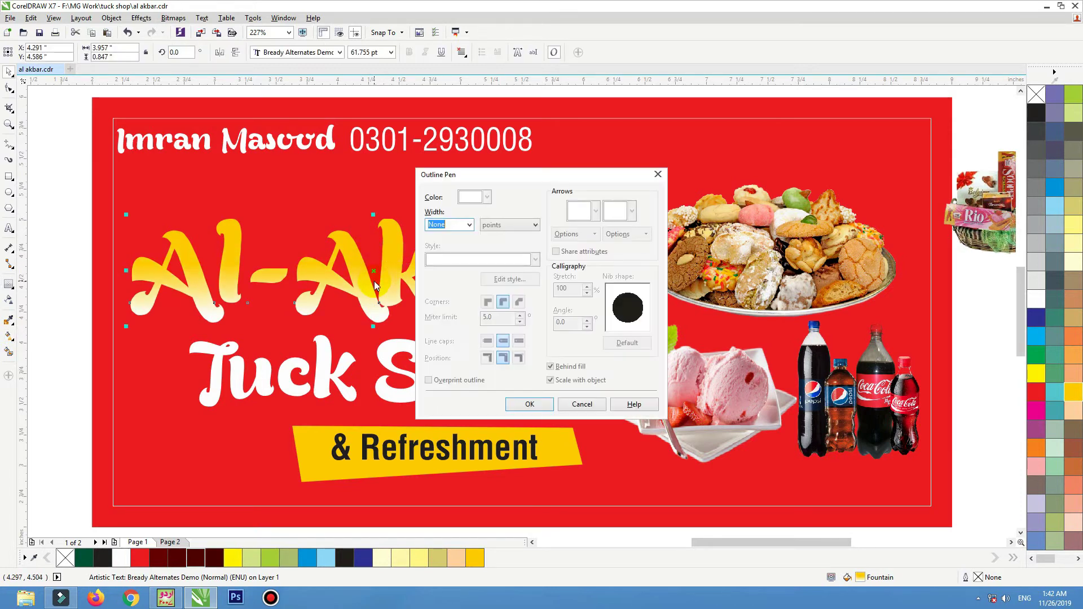
{"action": "type", "text": "2"}
{"action": "key", "text": "Return"}
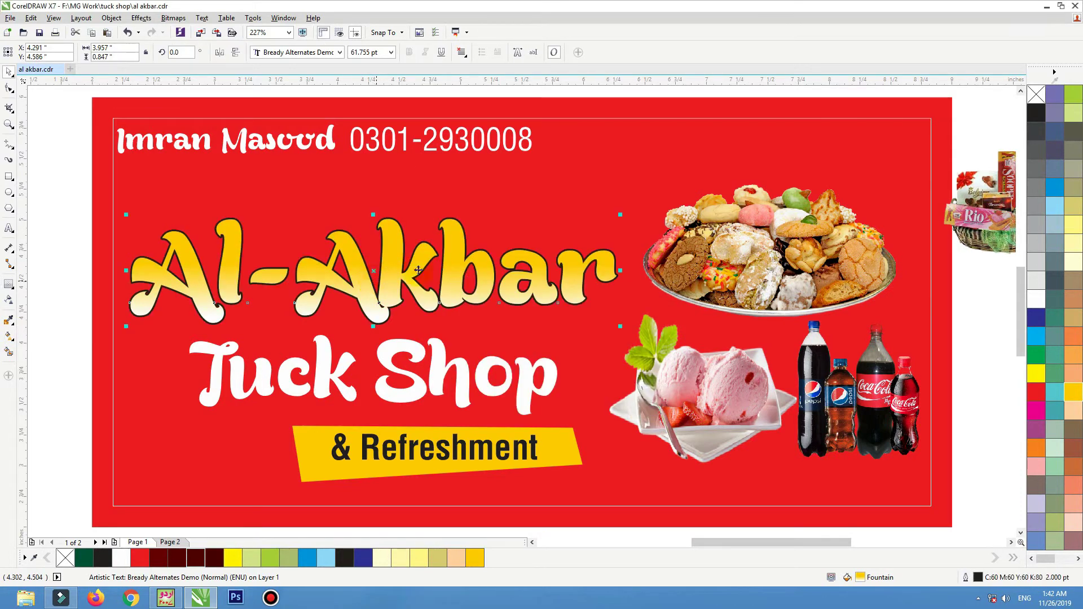
Step: Add a soft black drop shadow to the "Al-Akbar" text
{"action": "left_click", "coordinate": [16, 290]}
{"action": "left_click", "coordinate": [49, 282]}
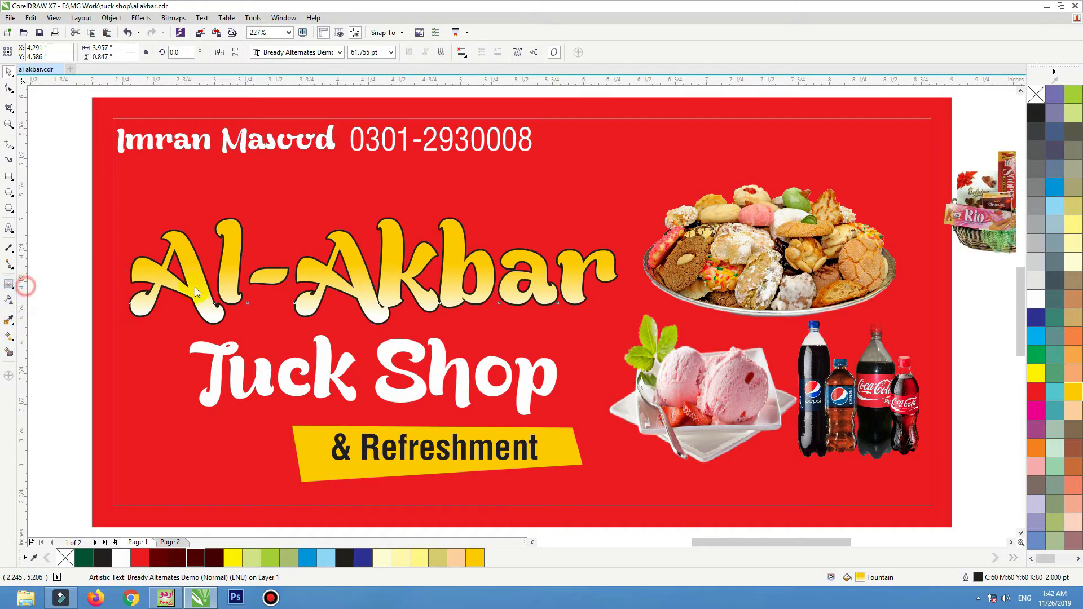
{"action": "left_click_drag", "start_coordinate": [386, 250], "coordinate": [376, 243]}
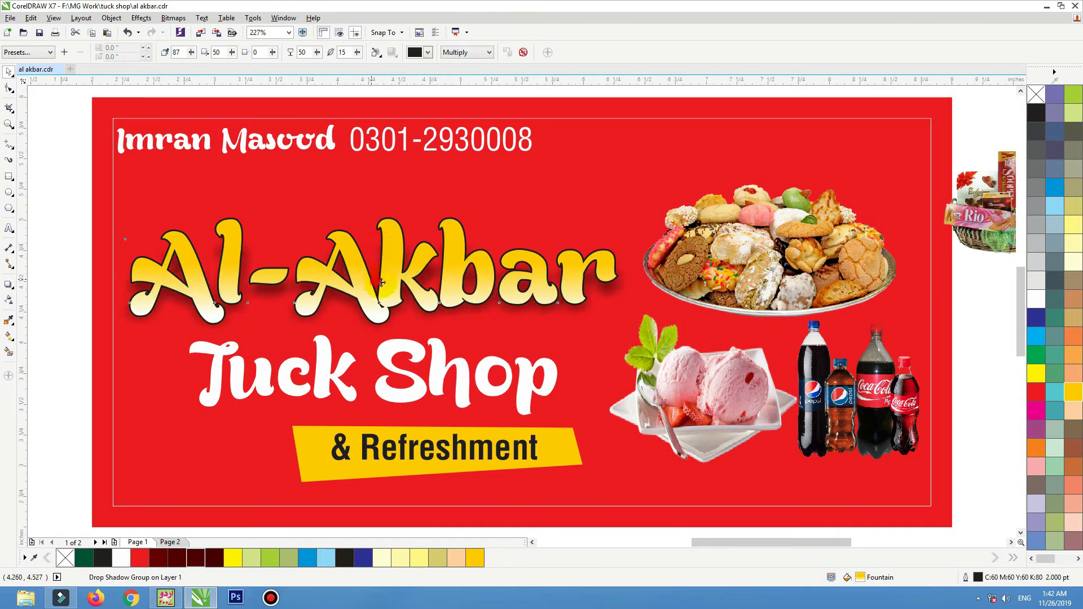
Step: Break the drop shadow apart from "Al-Akbar" and convert it to a CMYK bitmap with a transparent background
{"action": "left_click", "coordinate": [111, 18]}
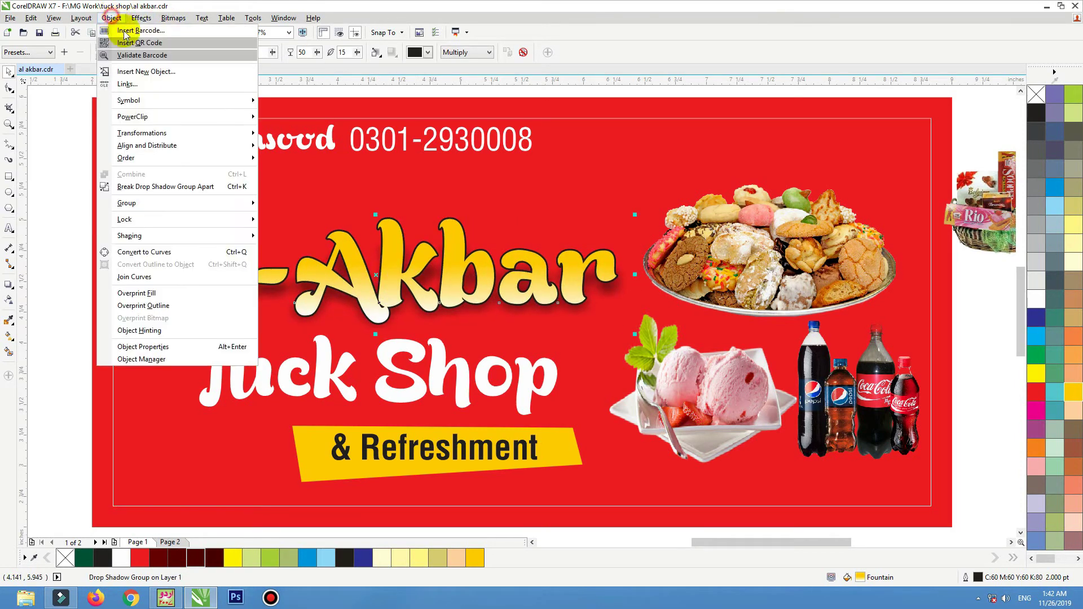
{"action": "left_click", "coordinate": [203, 186]}
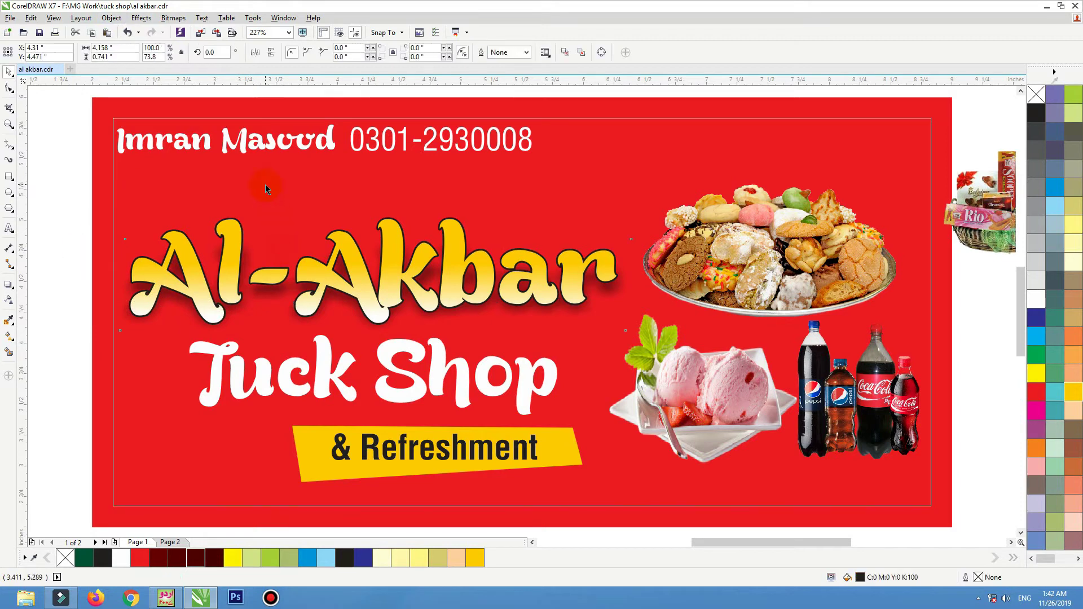
{"action": "left_click", "coordinate": [267, 251]}
{"action": "left_click", "coordinate": [174, 18]}
{"action": "left_click", "coordinate": [183, 29]}
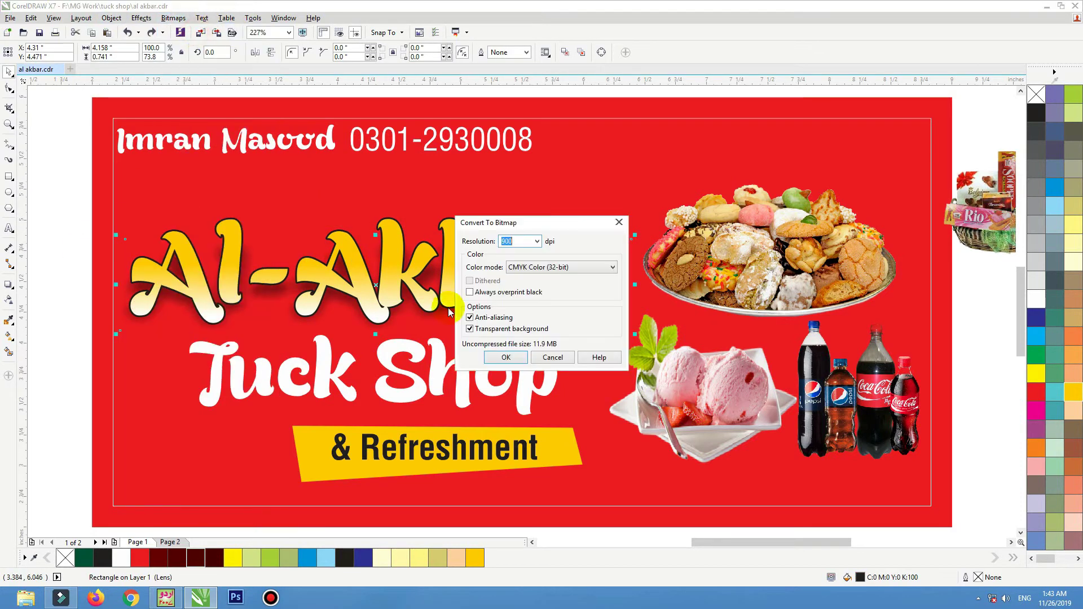
{"action": "left_click", "coordinate": [505, 358]}
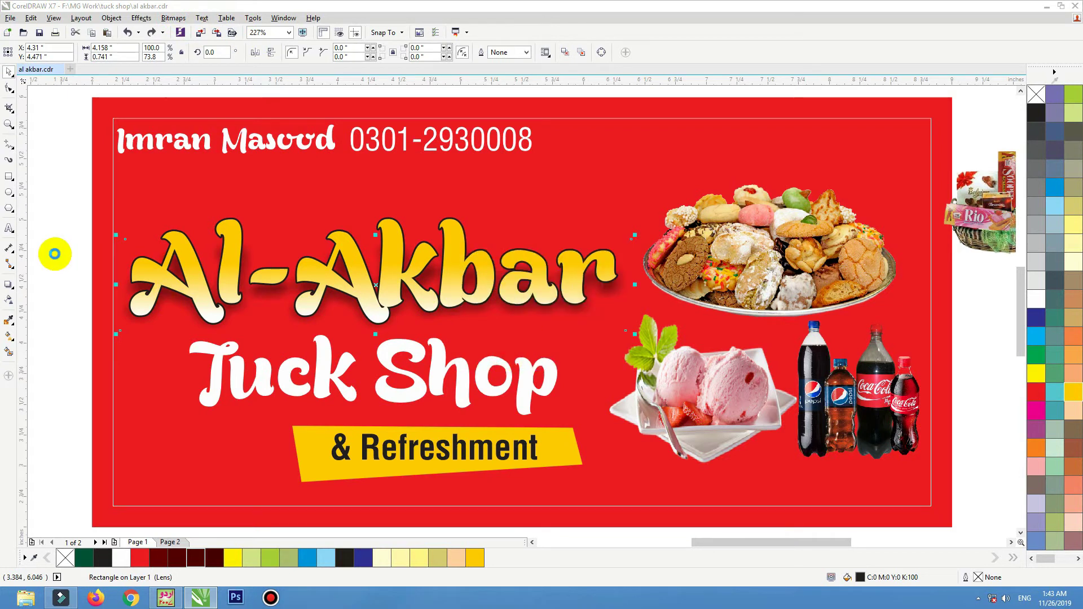
Step: Color the owner's name at the sign's upper edge yellow
{"action": "left_click", "coordinate": [294, 174]}
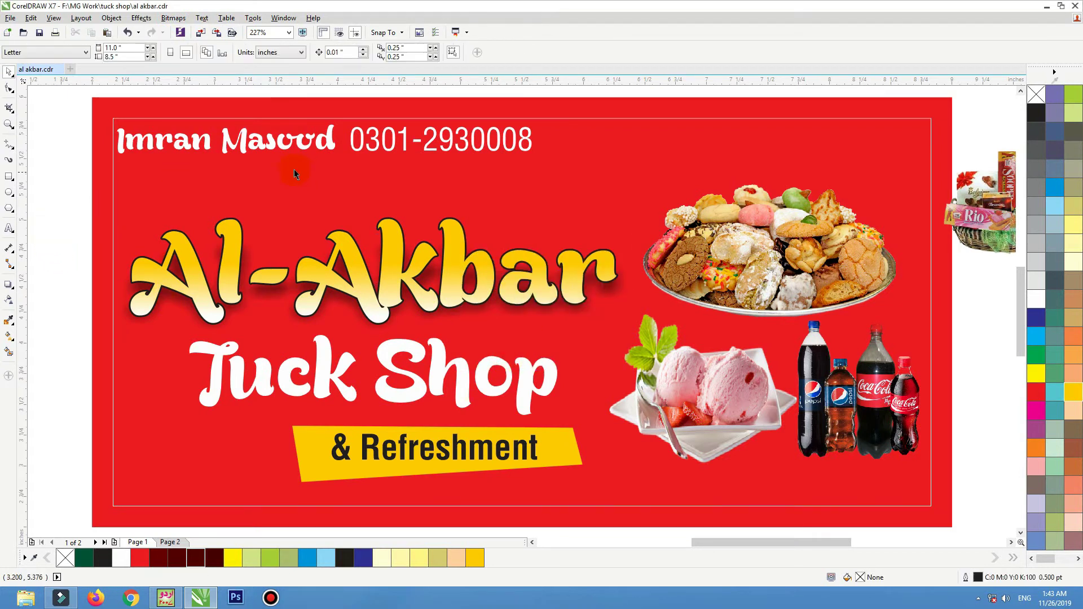
{"action": "left_click", "coordinate": [301, 150]}
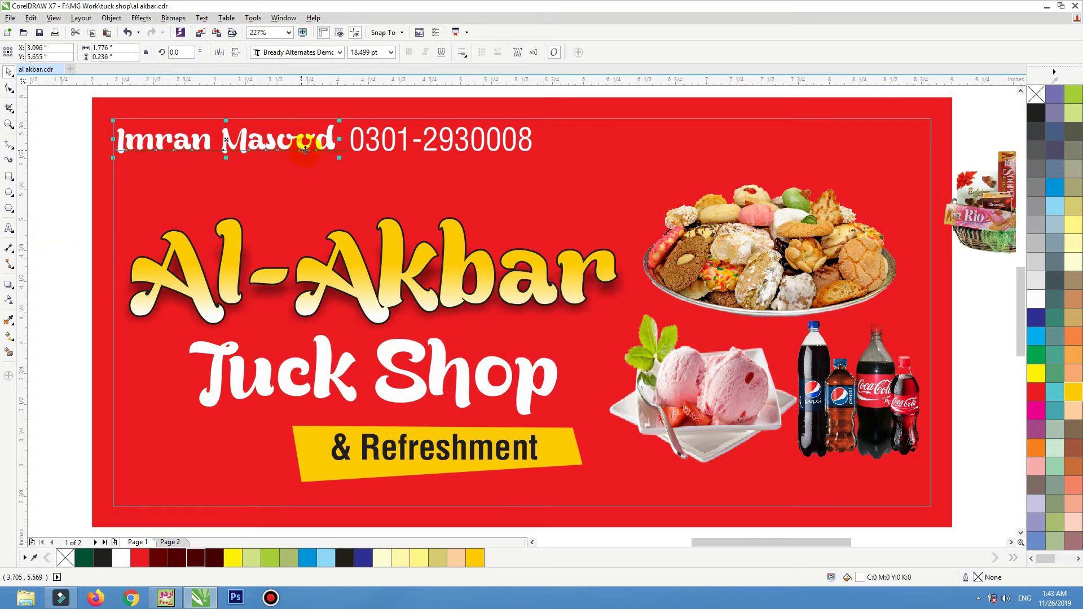
{"action": "left_click", "coordinate": [1035, 374]}
Step: Nudge the phone number slightly left toward the owner's name and make it bold
{"action": "left_click", "coordinate": [414, 135]}
{"action": "left_click", "coordinate": [405, 138]}
{"action": "key", "text": "Left"}
{"action": "key", "text": "Left"}
{"action": "key", "text": "Left"}
{"action": "key", "text": "Left"}
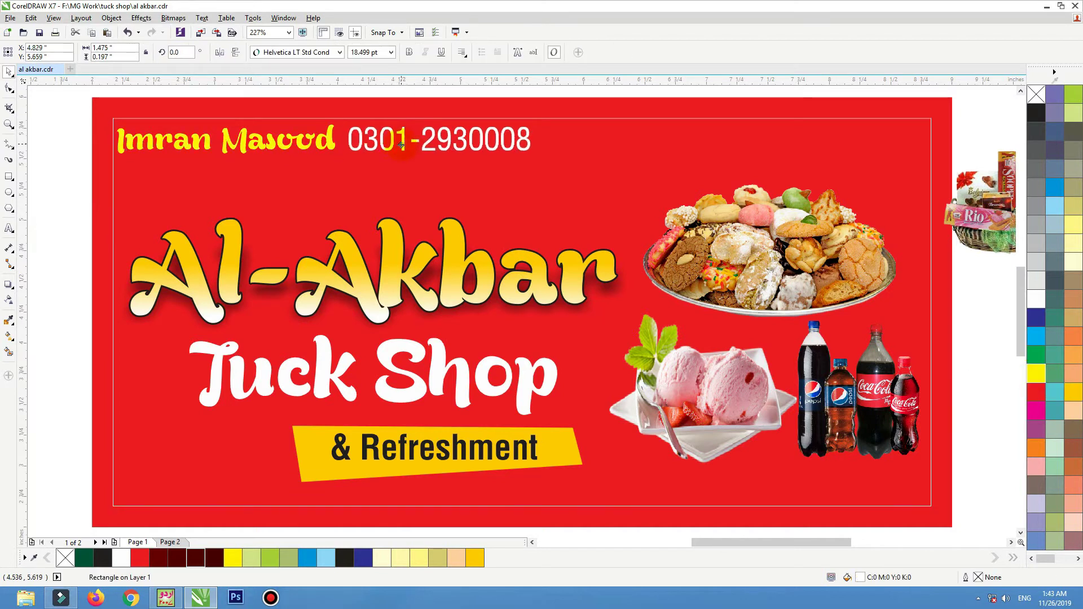
{"action": "left_click", "coordinate": [407, 53]}
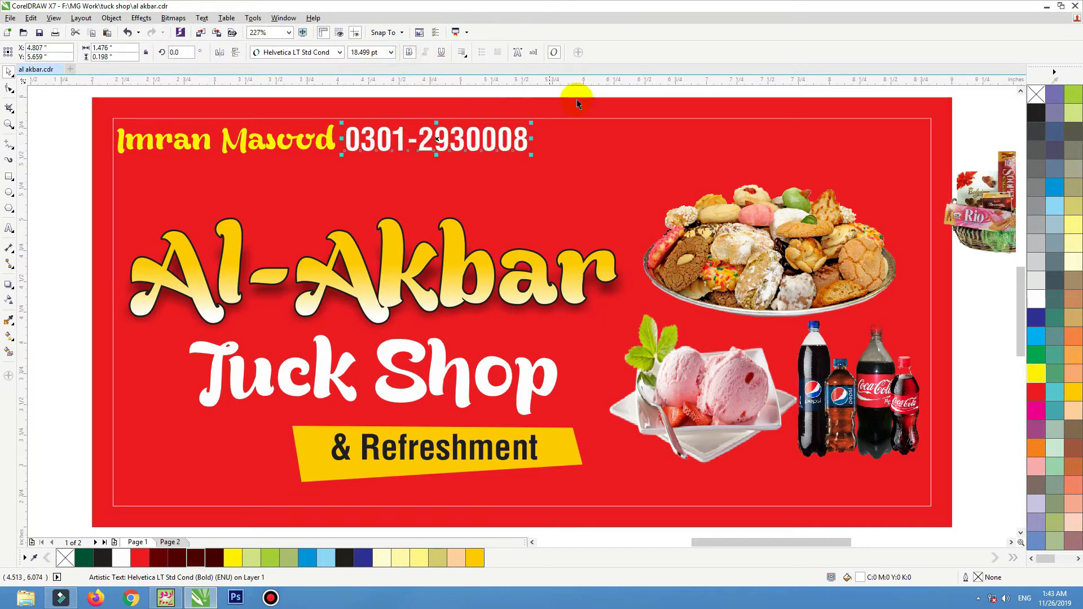
Step: Group the owner's name with the phone number, shrink the group to about 2.74 inches wide, and centre it horizontally on the sign
{"action": "left_click_drag", "start_coordinate": [595, 93], "coordinate": [43, 172]}
{"action": "key", "text": "ctrl+g"}
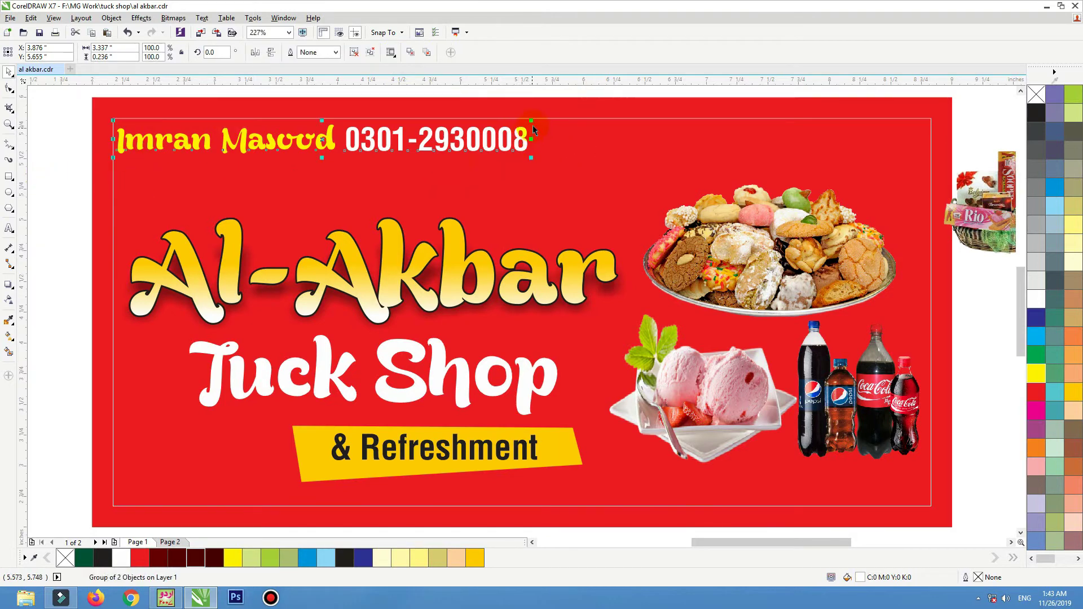
{"action": "left_click_drag", "start_coordinate": [531, 121], "coordinate": [503, 113]}
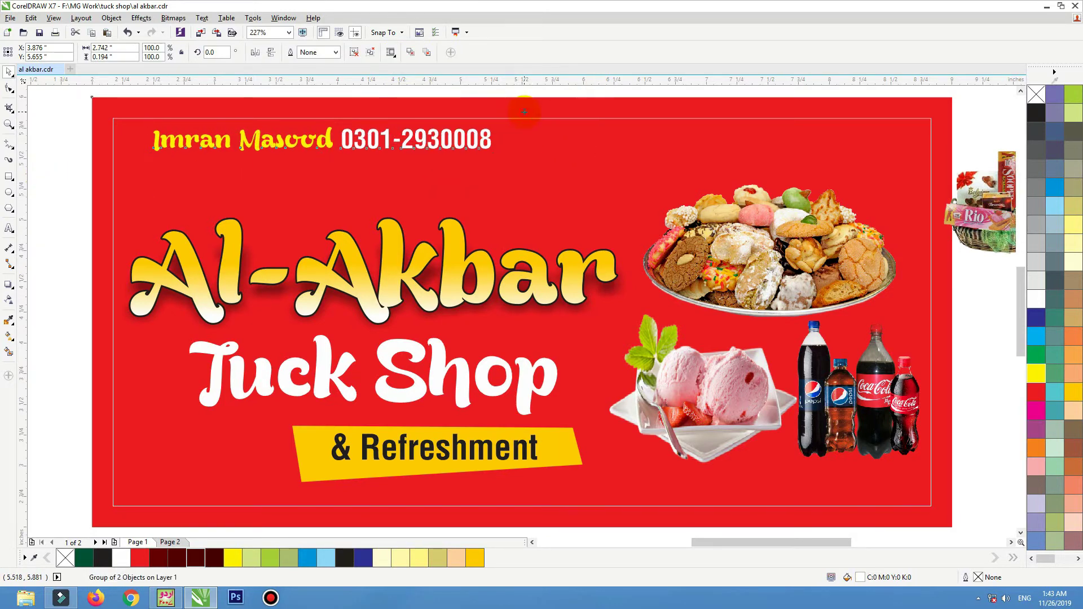
{"action": "left_click", "coordinate": [525, 108], "text": "shift"}
{"action": "key", "text": "c"}
Step: Delete the leftover gift basket image beside the sign
{"action": "scroll", "coordinate": [764, 145], "scroll_direction": "down", "scroll_amount": 4}
{"action": "key", "text": "Escape"}
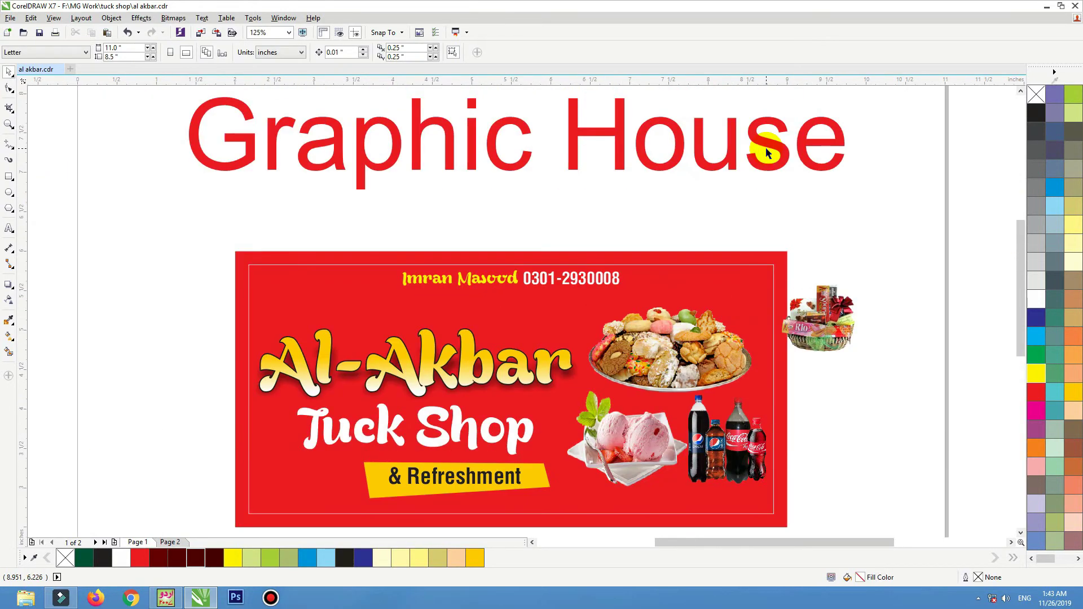
{"action": "left_click_drag", "start_coordinate": [809, 330], "coordinate": [875, 362]}
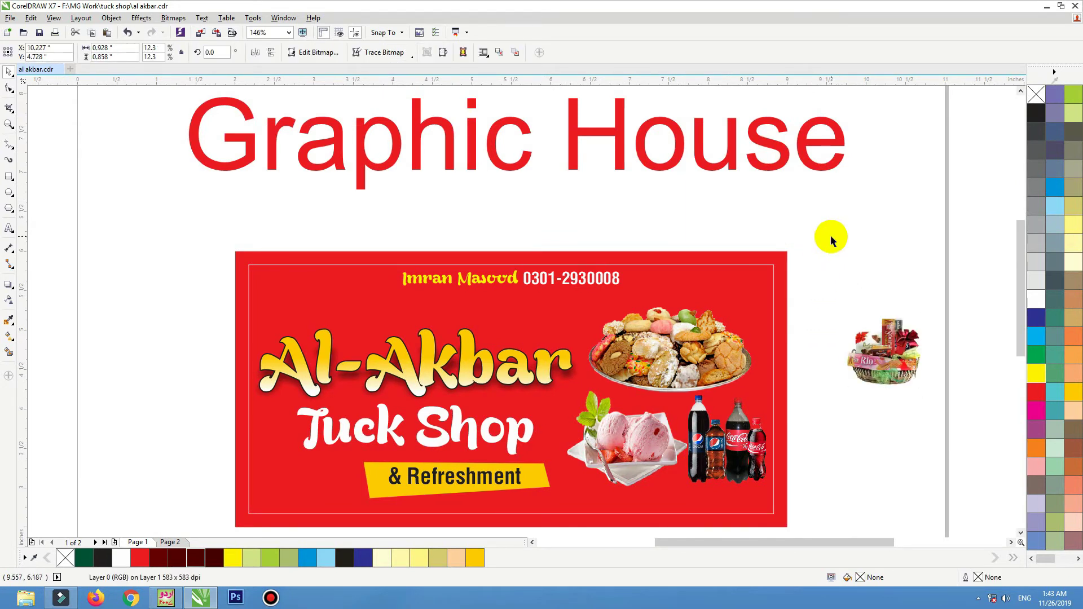
{"action": "key", "text": "Delete"}
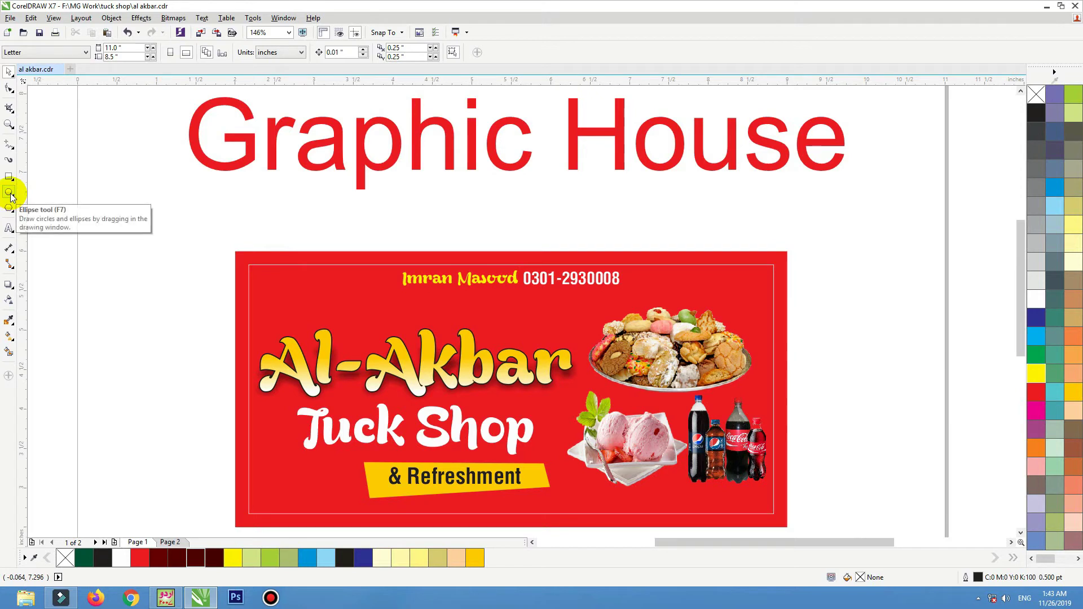
Step: Darken the sign's background by setting the black component of its fill to 50
{"action": "left_click", "coordinate": [300, 261]}
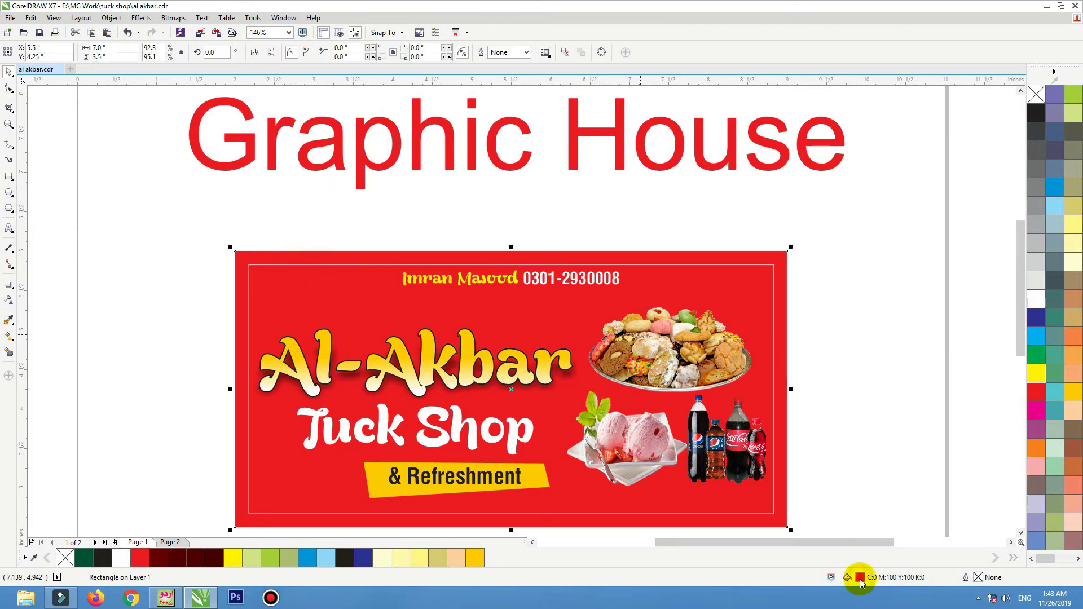
{"action": "double_click", "coordinate": [860, 578]}
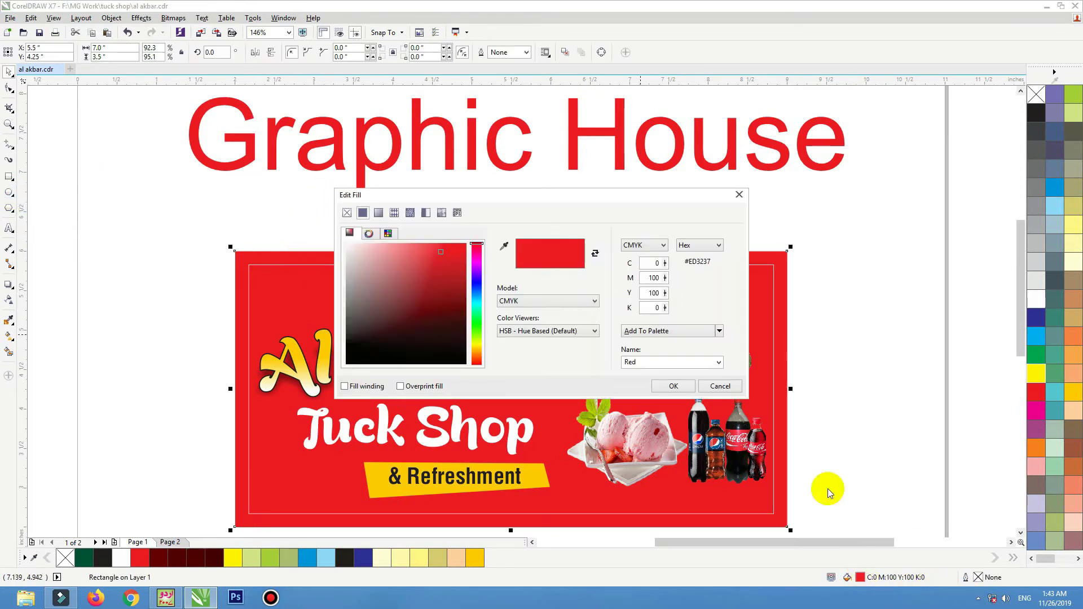
{"action": "left_click", "coordinate": [657, 307]}
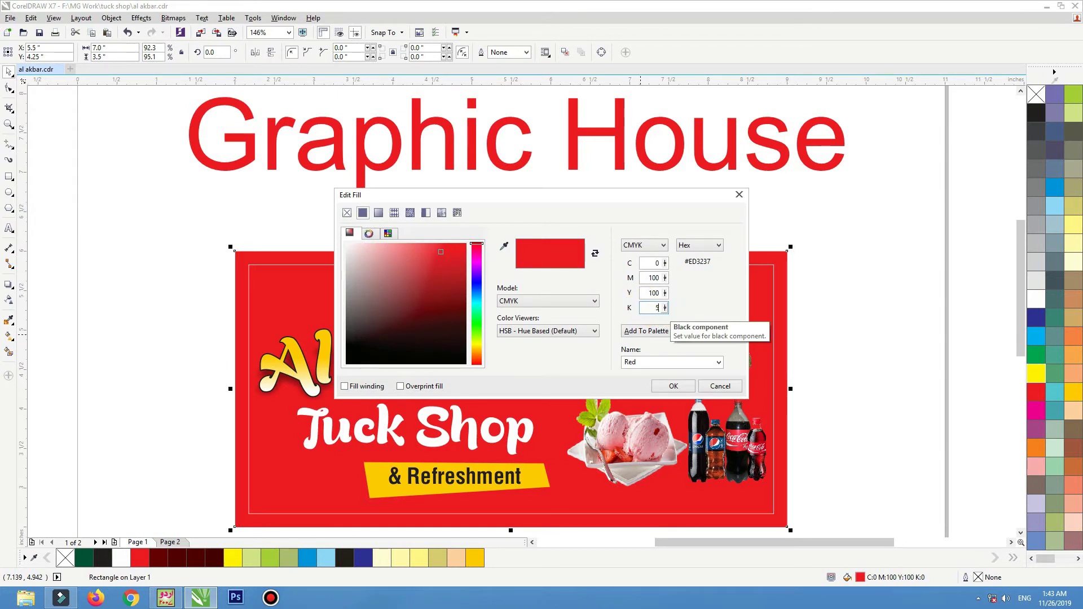
{"action": "type", "text": "50"}
{"action": "left_click", "coordinate": [673, 387]}
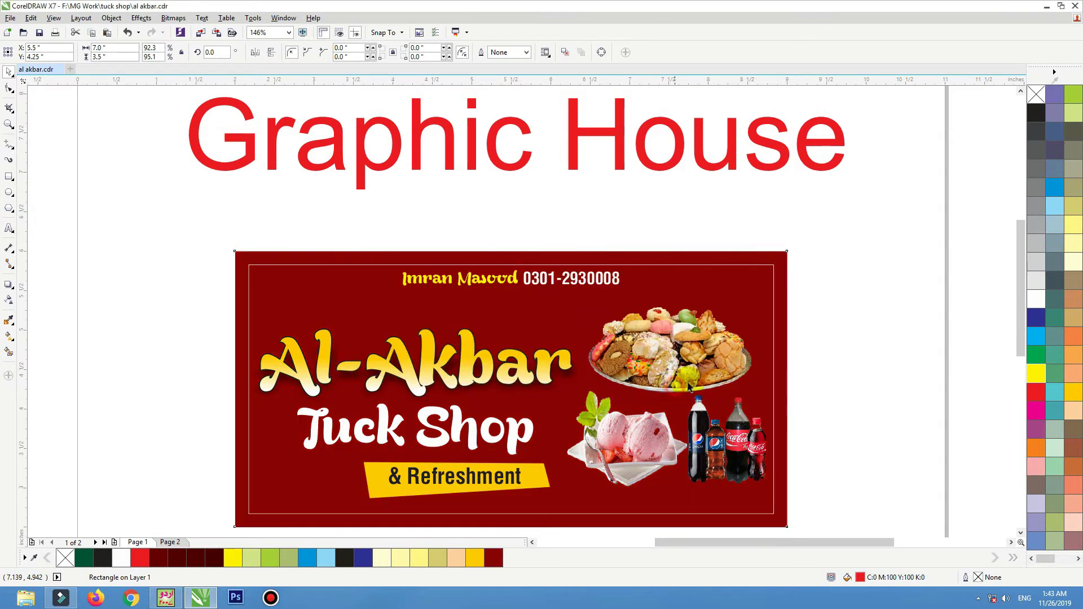
{"action": "left_click", "coordinate": [851, 313]}
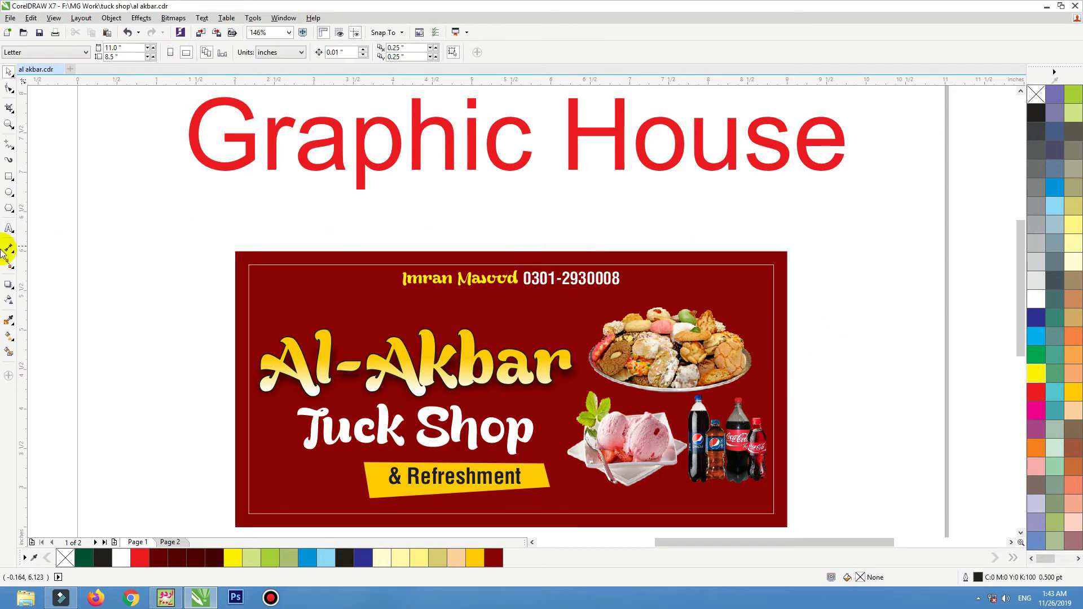
Step: Draw a circle about 1.96 inches across, fill it red without an outline, and place it over the sign's upper-left corner
{"action": "left_click", "coordinate": [10, 193]}
{"action": "left_click_drag", "start_coordinate": [72, 202], "coordinate": [224, 359]}
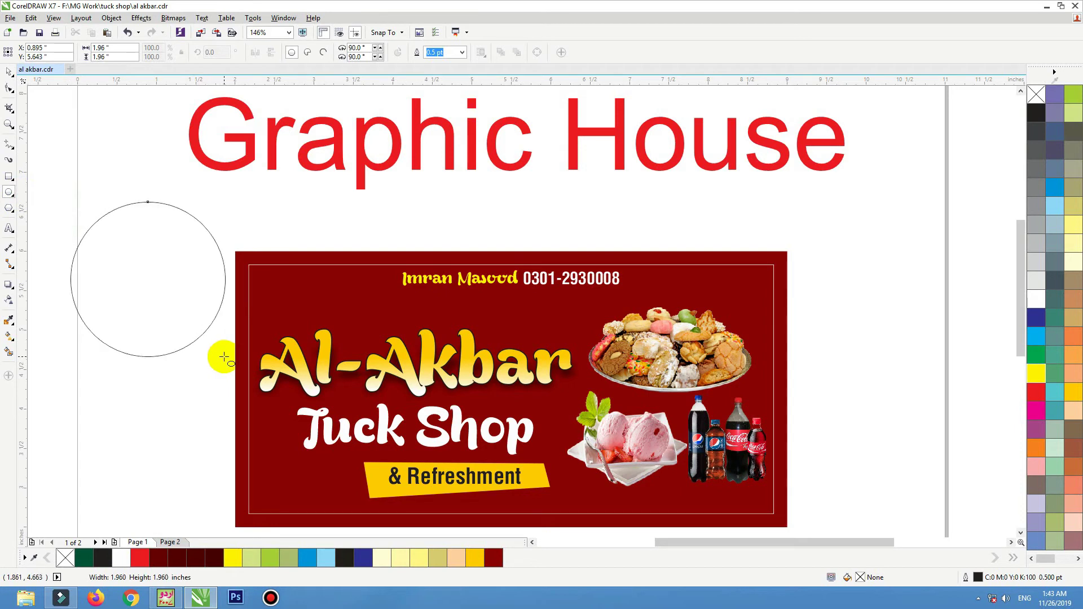
{"action": "left_click", "coordinate": [8, 73]}
{"action": "left_click", "coordinate": [139, 558]}
{"action": "left_click_drag", "start_coordinate": [195, 292], "coordinate": [288, 294]}
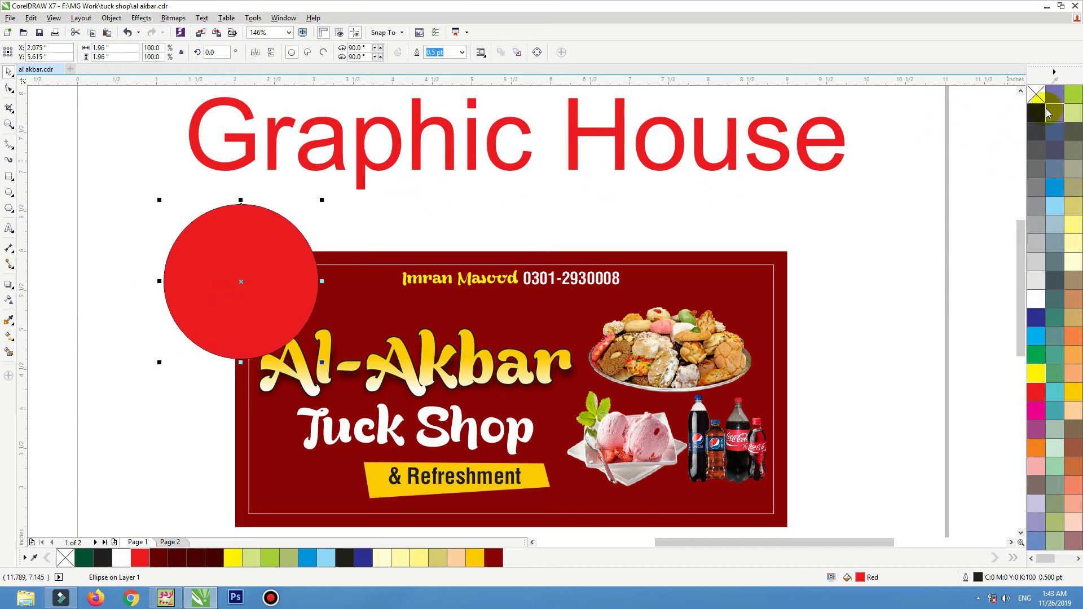
{"action": "right_click", "coordinate": [1035, 95]}
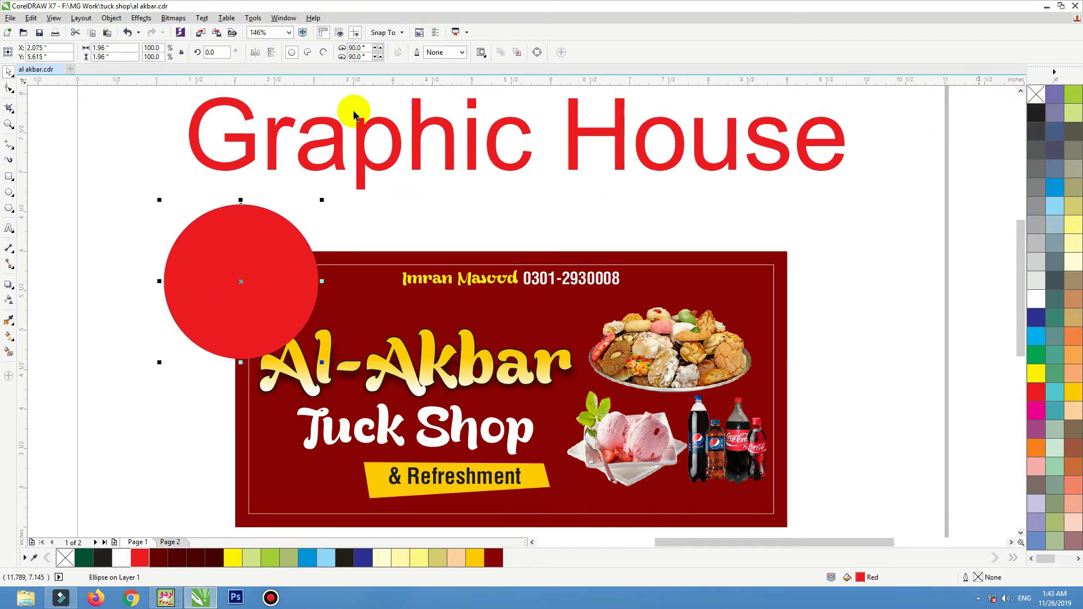
Step: Apply a diagonal linear transparency to the red circle, fading it out from its upper left to its lower right
{"action": "left_click", "coordinate": [12, 307]}
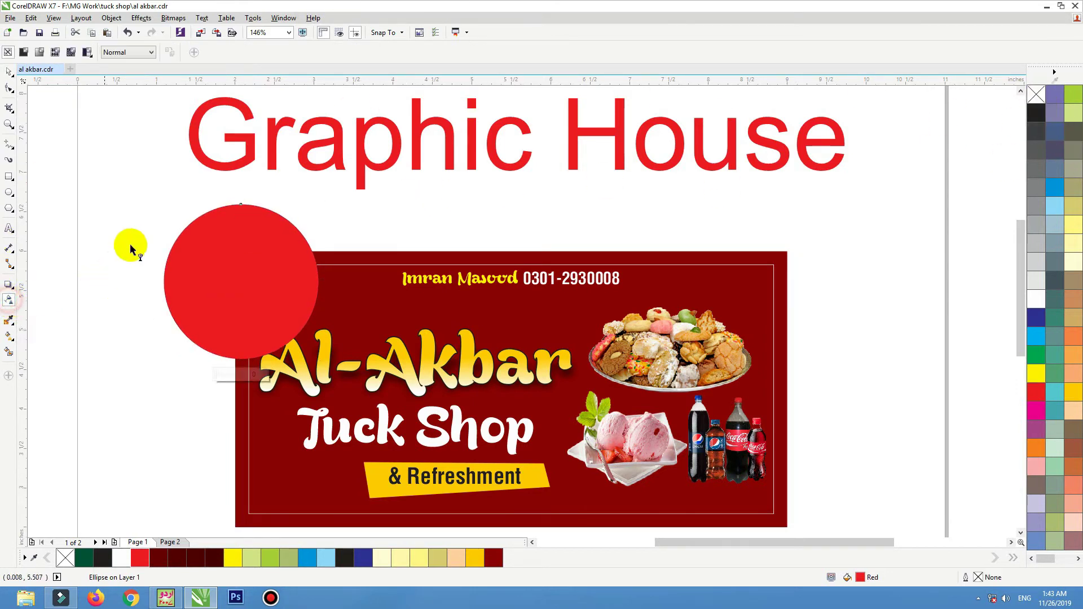
{"action": "left_click_drag", "start_coordinate": [178, 217], "coordinate": [252, 293]}
{"action": "left_click_drag", "start_coordinate": [288, 332], "coordinate": [286, 330]}
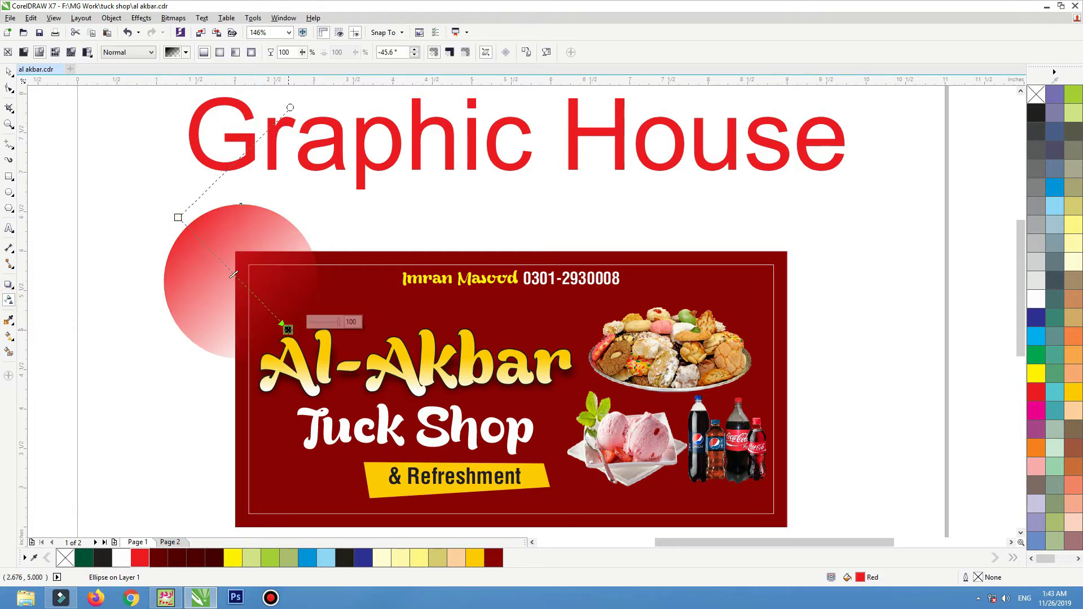
{"action": "key", "text": "space"}
{"action": "left_click", "coordinate": [282, 258]}
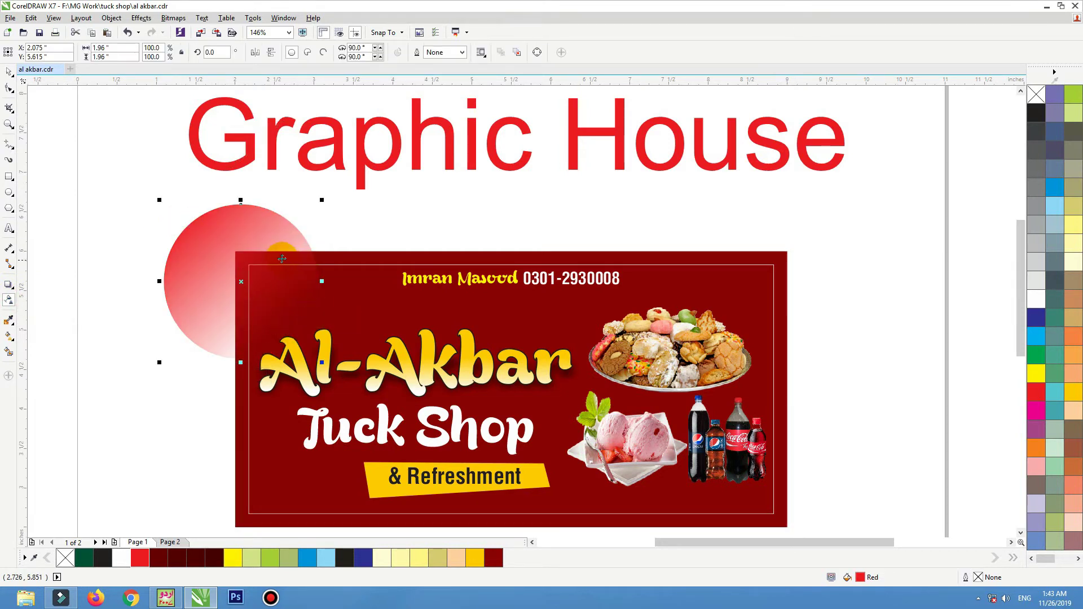
Step: Move the faded circle off the sign to the blank area right of the page
{"action": "left_click_drag", "start_coordinate": [212, 255], "coordinate": [898, 259]}
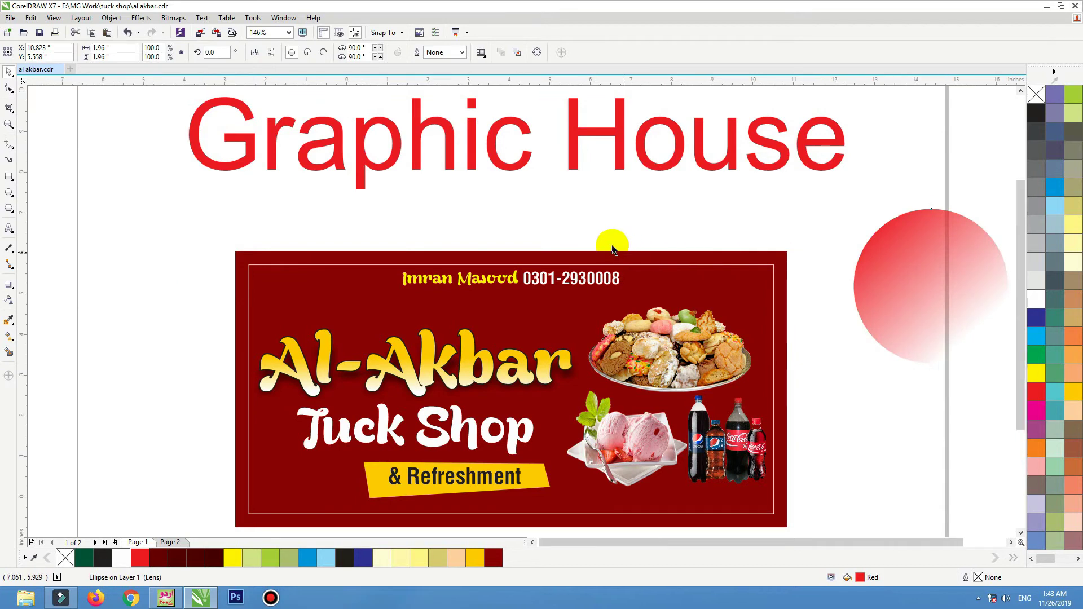
{"action": "scroll", "coordinate": [634, 239], "scroll_direction": "down", "scroll_amount": 2}
{"action": "left_click_drag", "start_coordinate": [878, 316], "coordinate": [915, 344]}
{"action": "left_click_drag", "start_coordinate": [505, 237], "coordinate": [801, 299]}
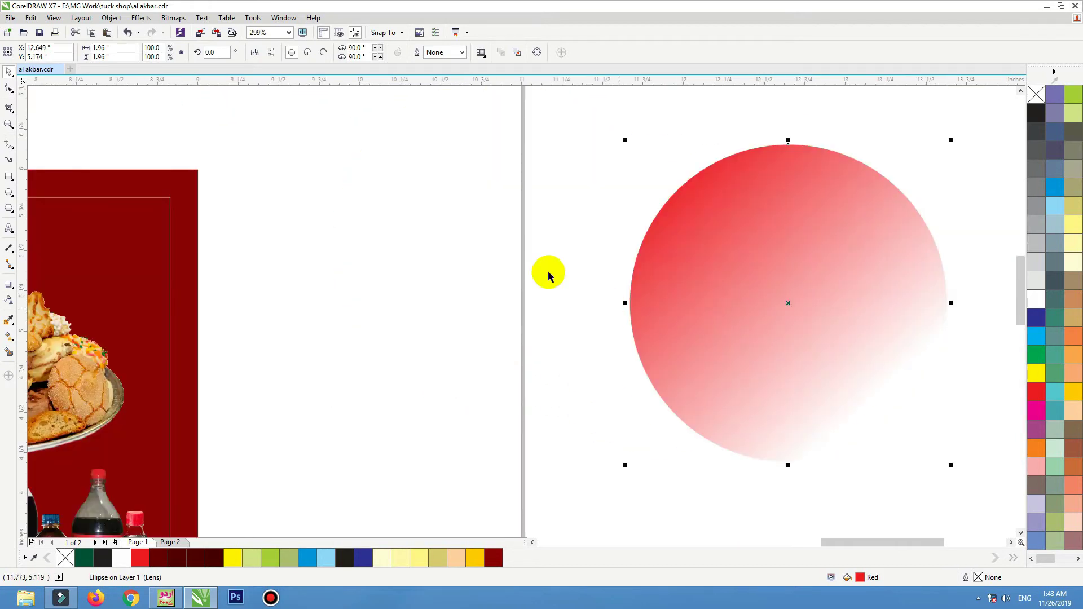
{"action": "left_click", "coordinate": [10, 301]}
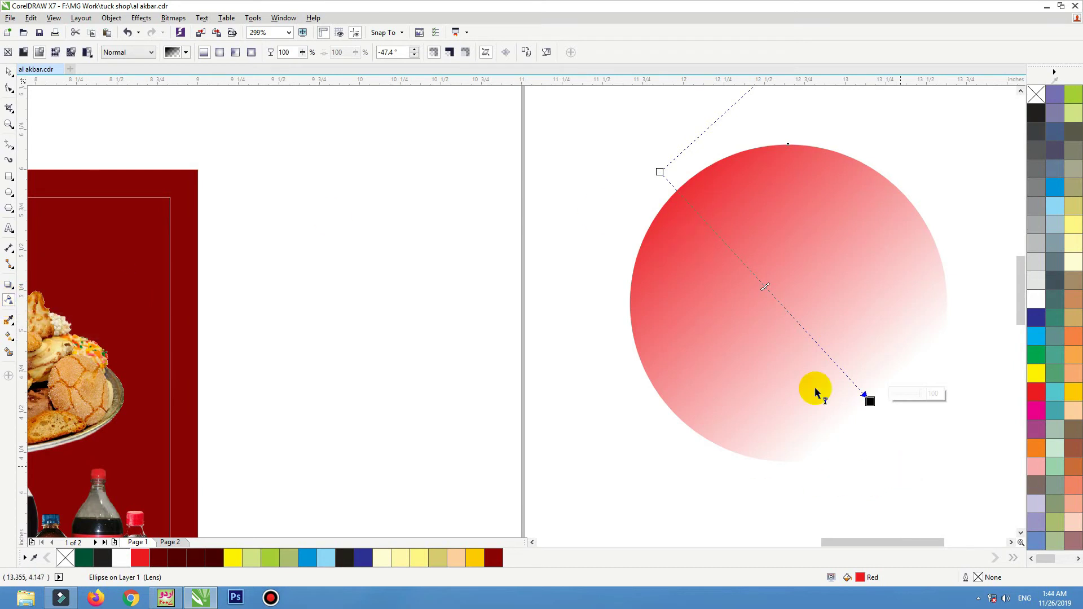
{"action": "left_click", "coordinate": [8, 72]}
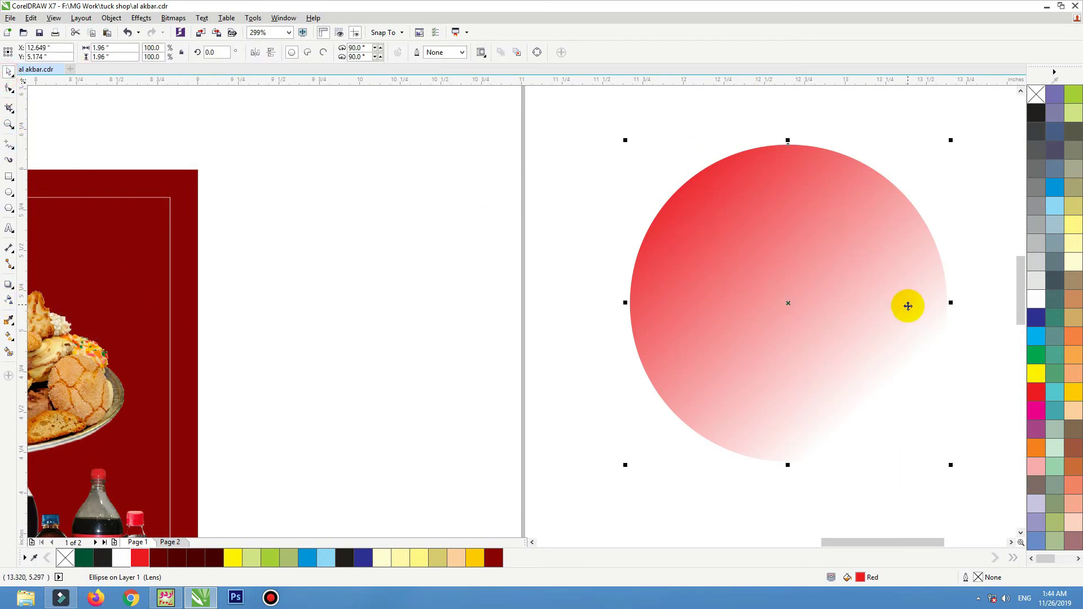
Step: Copy the faded circle to its left so the two overlap, and mirror the copy horizontally
{"action": "left_click_drag", "start_coordinate": [907, 305], "coordinate": [690, 308]}
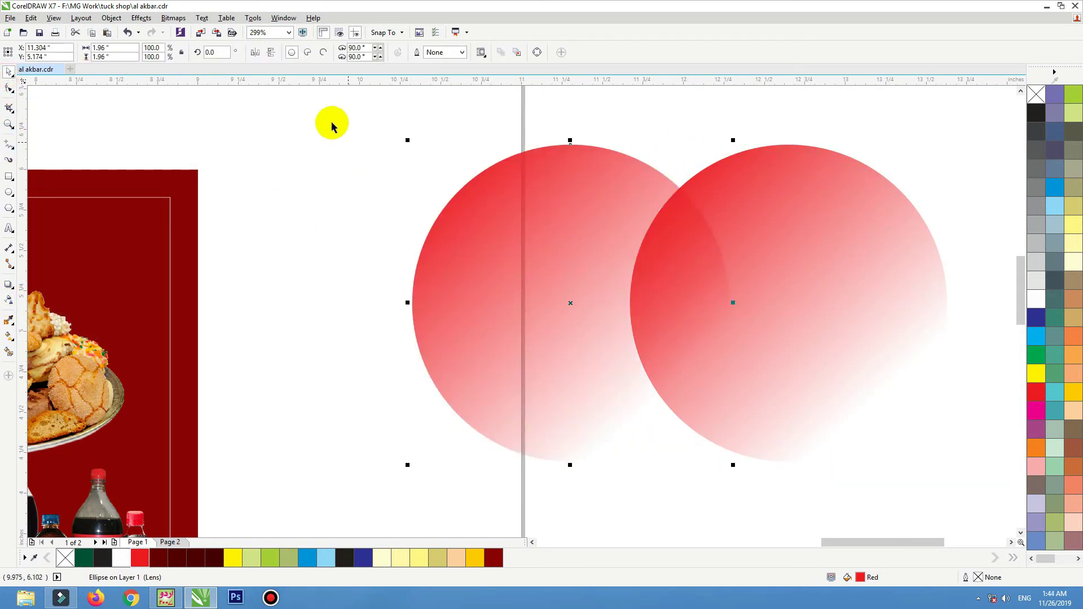
{"action": "left_click", "coordinate": [256, 53]}
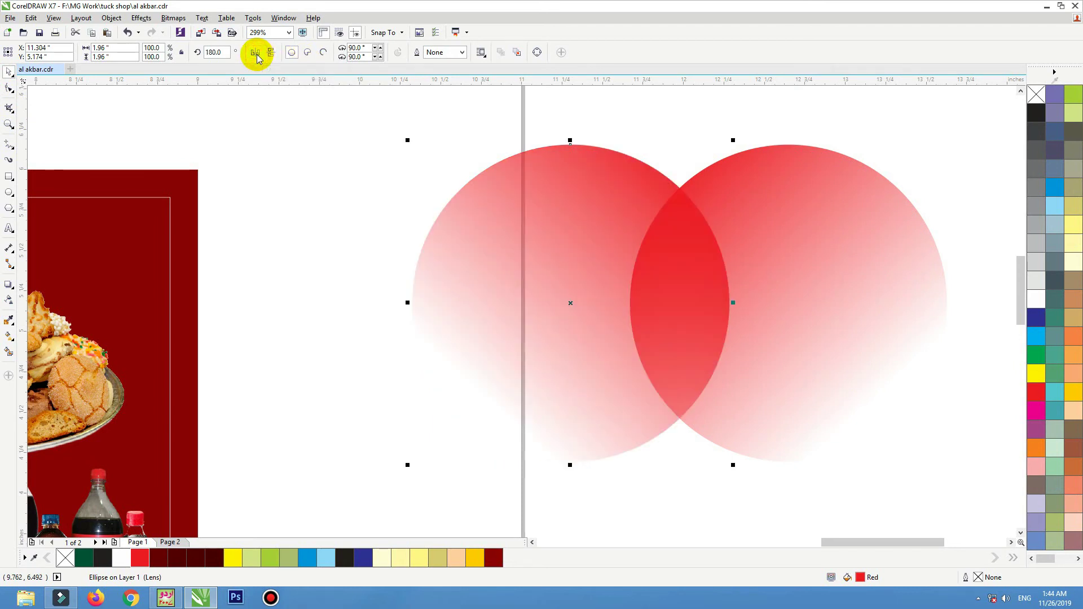
{"action": "left_click_drag", "start_coordinate": [530, 322], "coordinate": [527, 295]}
Step: Copy the mirrored circle above the overlapping pair and flip the copy vertically
{"action": "scroll", "coordinate": [545, 365], "scroll_direction": "down", "scroll_amount": 2}
{"action": "left_click_drag", "start_coordinate": [559, 350], "coordinate": [614, 211]}
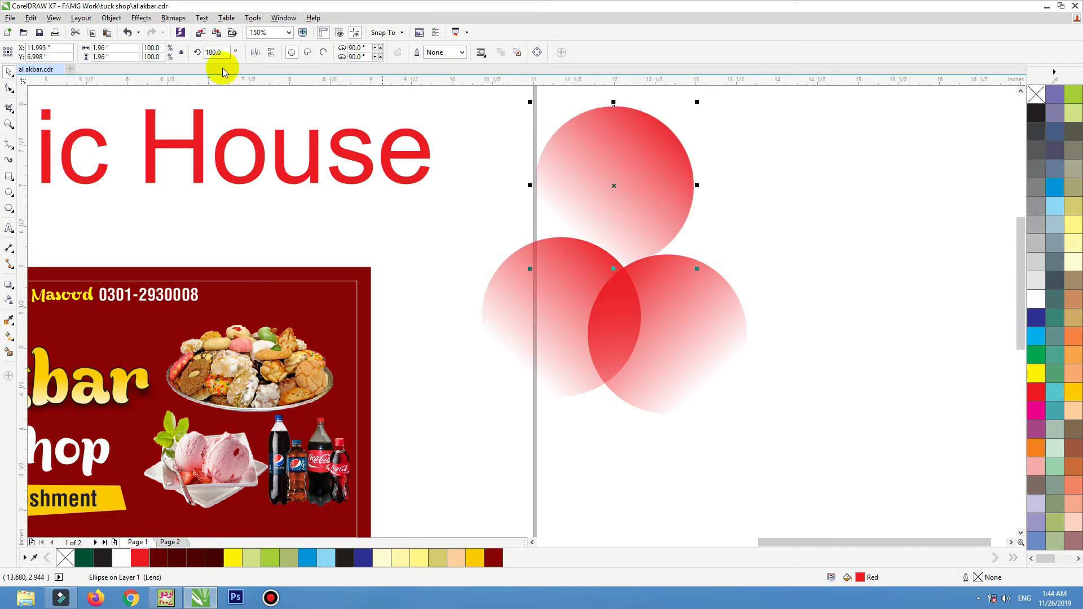
{"action": "left_click", "coordinate": [255, 53]}
Step: Copy the upper circle to its right, mirror it horizontally, and move it in to overlap the other circles
{"action": "left_click_drag", "start_coordinate": [613, 164], "coordinate": [812, 254]}
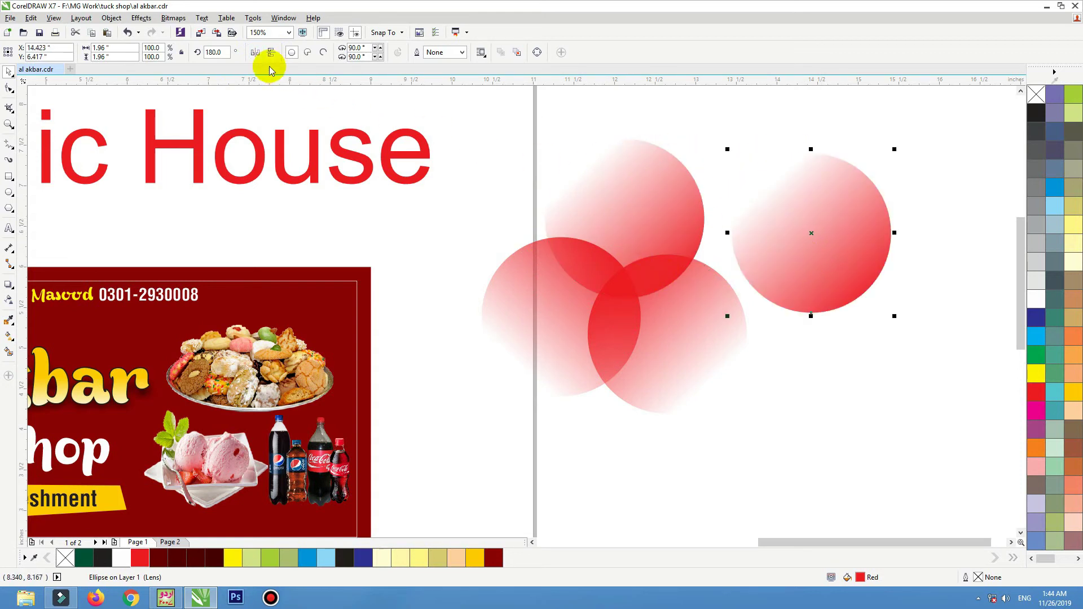
{"action": "left_click", "coordinate": [255, 53]}
{"action": "left_click", "coordinate": [817, 330]}
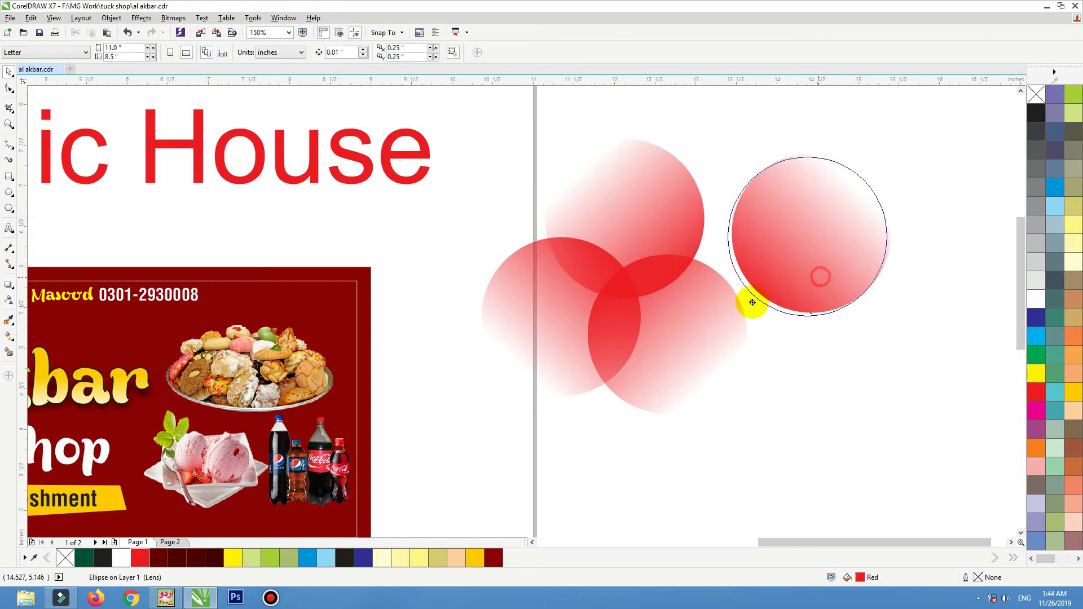
{"action": "left_click_drag", "start_coordinate": [753, 302], "coordinate": [733, 296]}
Step: Adjust the positions of the four faded circles so they overlap around a common centre like flower petals
{"action": "left_click", "coordinate": [699, 360]}
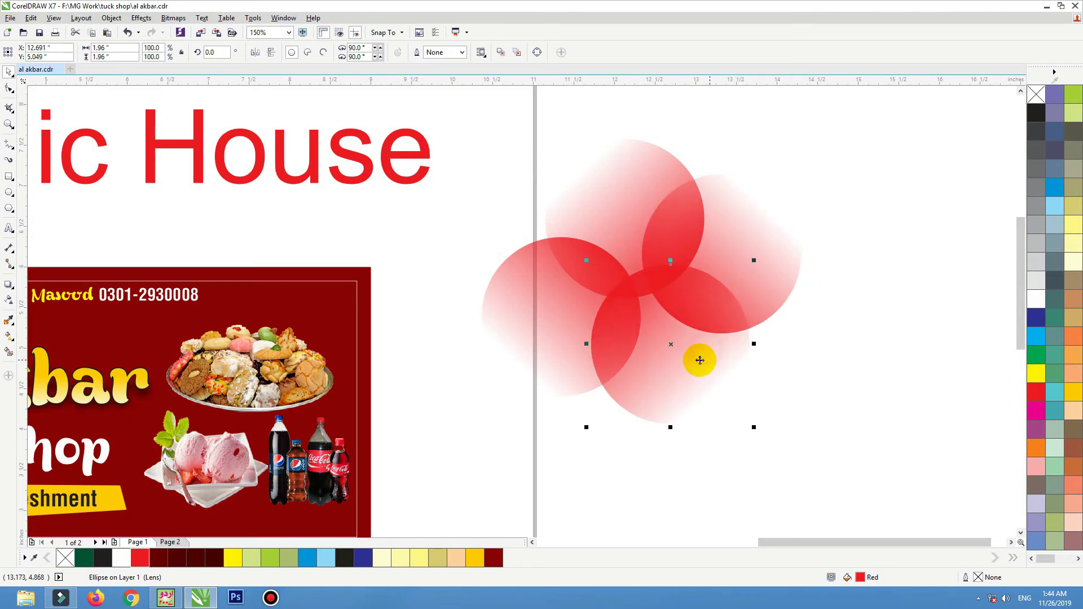
{"action": "left_click_drag", "start_coordinate": [700, 360], "coordinate": [700, 368]}
{"action": "left_click_drag", "start_coordinate": [624, 222], "coordinate": [621, 210]}
{"action": "left_click_drag", "start_coordinate": [591, 292], "coordinate": [592, 289]}
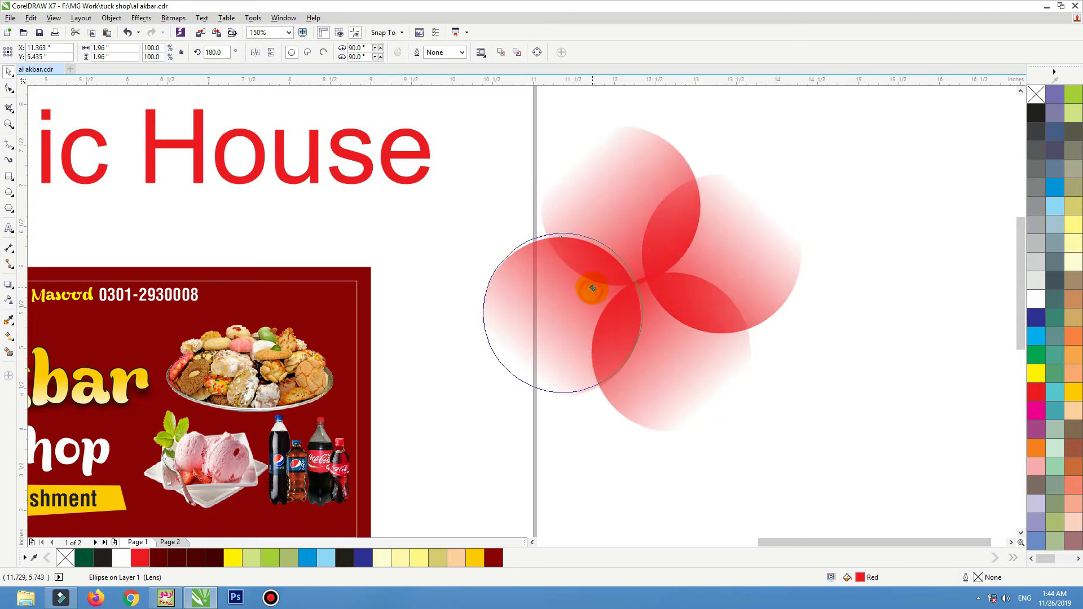
{"action": "left_click_drag", "start_coordinate": [682, 356], "coordinate": [682, 345]}
{"action": "left_click", "coordinate": [850, 243]}
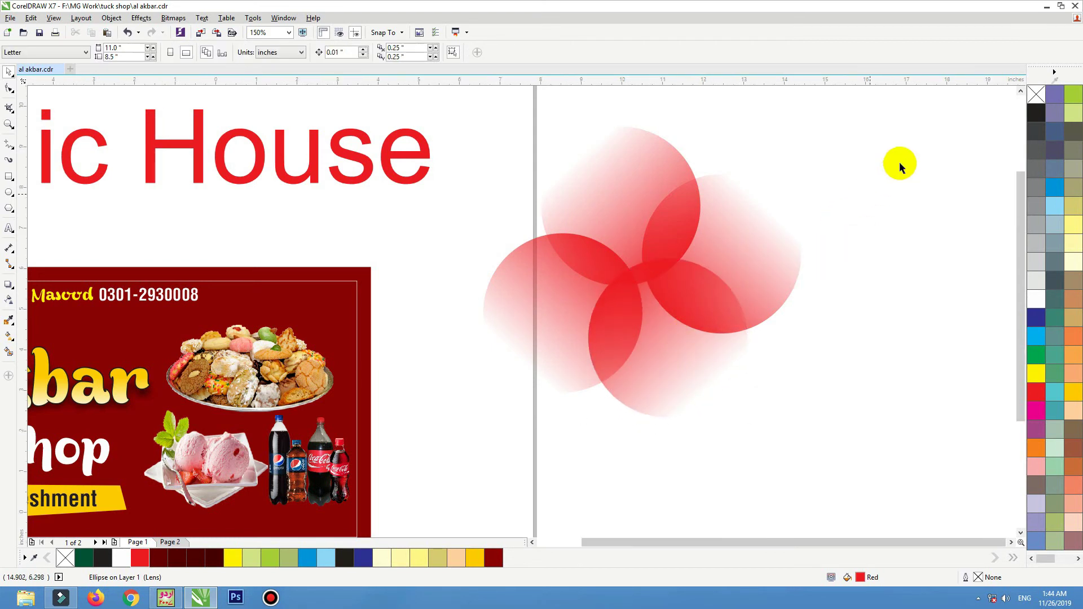
Step: Group the four faded circles and PowerClip the group inside the sign's dark red background rectangle
{"action": "scroll", "coordinate": [899, 162], "scroll_direction": "down", "scroll_amount": 1}
{"action": "left_click_drag", "start_coordinate": [899, 164], "coordinate": [605, 392]}
{"action": "key", "text": "ctrl+g"}
{"action": "left_click_drag", "start_coordinate": [725, 243], "coordinate": [713, 254]}
{"action": "right_click", "coordinate": [713, 254]}
{"action": "left_click", "coordinate": [720, 257]}
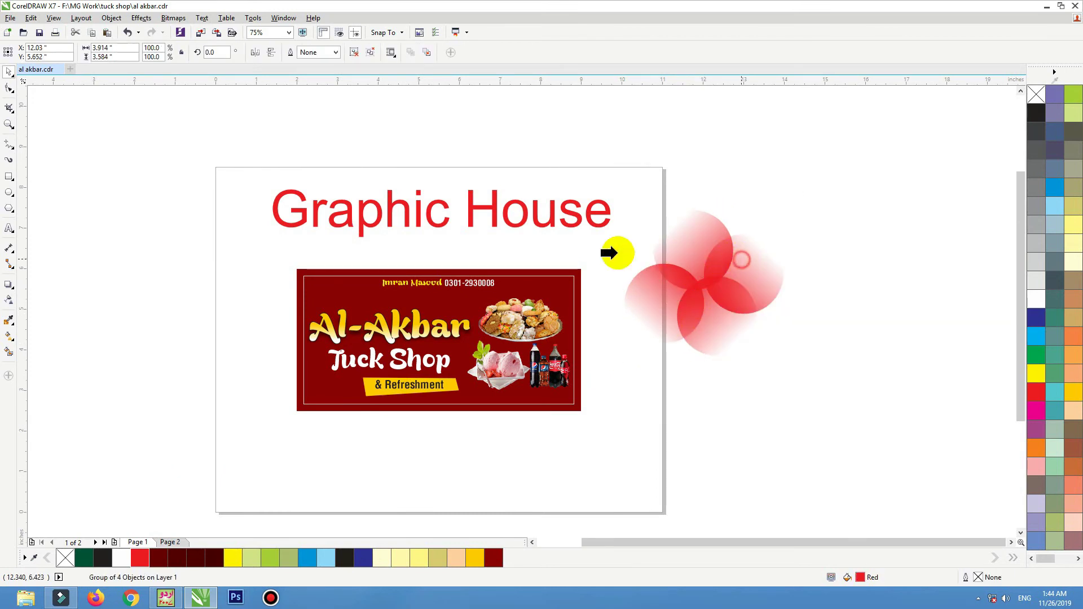
{"action": "left_click", "coordinate": [560, 272]}
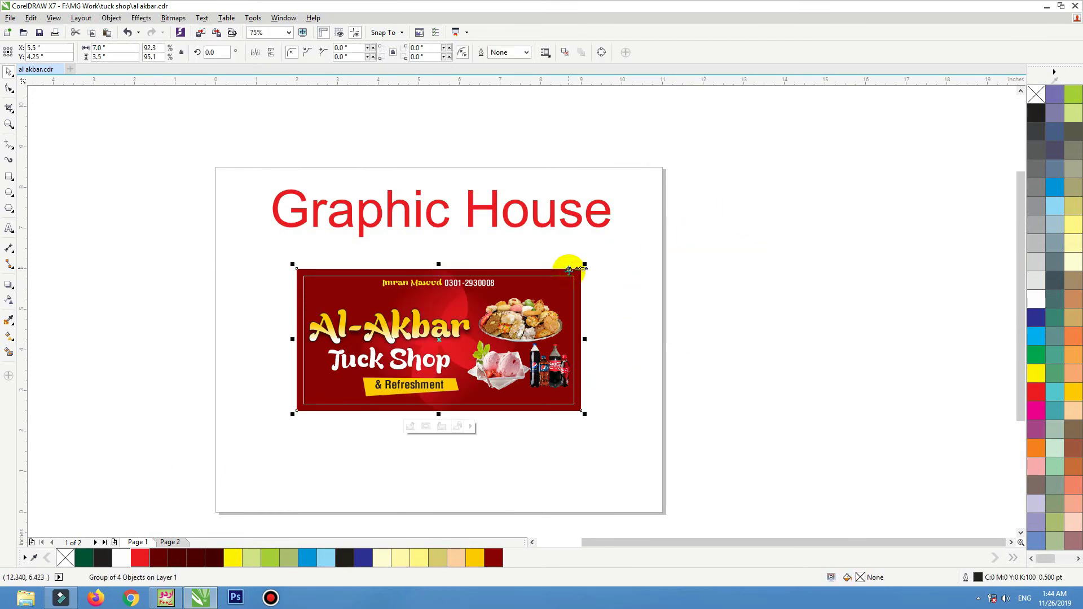
Step: Edit the background's PowerClip contents so one circle flower sits in the lower-left corner and another in the upper-right corner
{"action": "key", "text": "F2"}
{"action": "left_click_drag", "start_coordinate": [604, 257], "coordinate": [209, 452]}
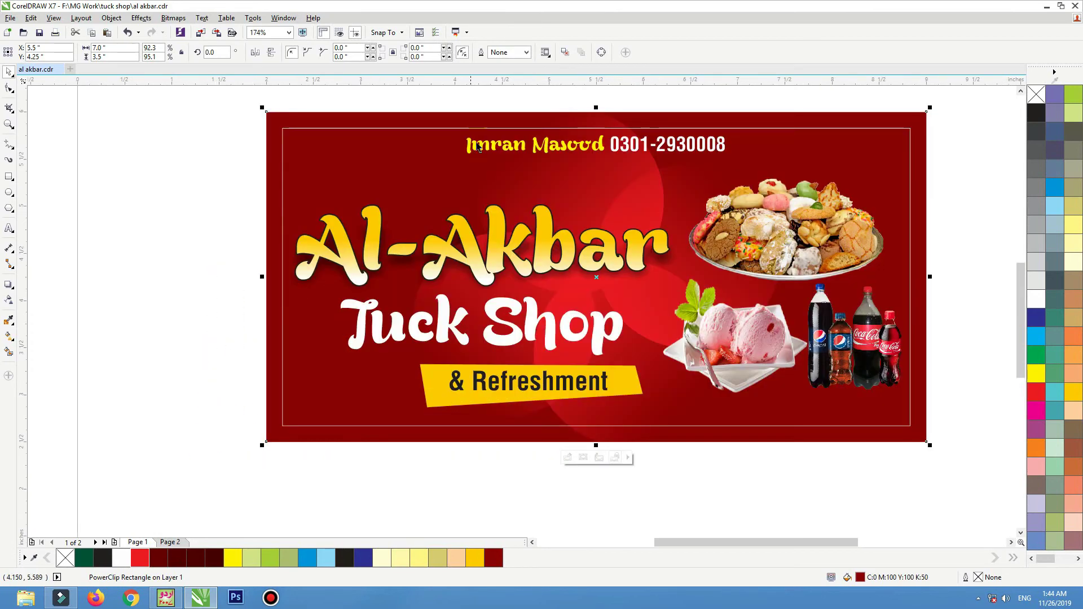
{"action": "left_click", "coordinate": [574, 181], "text": "ctrl"}
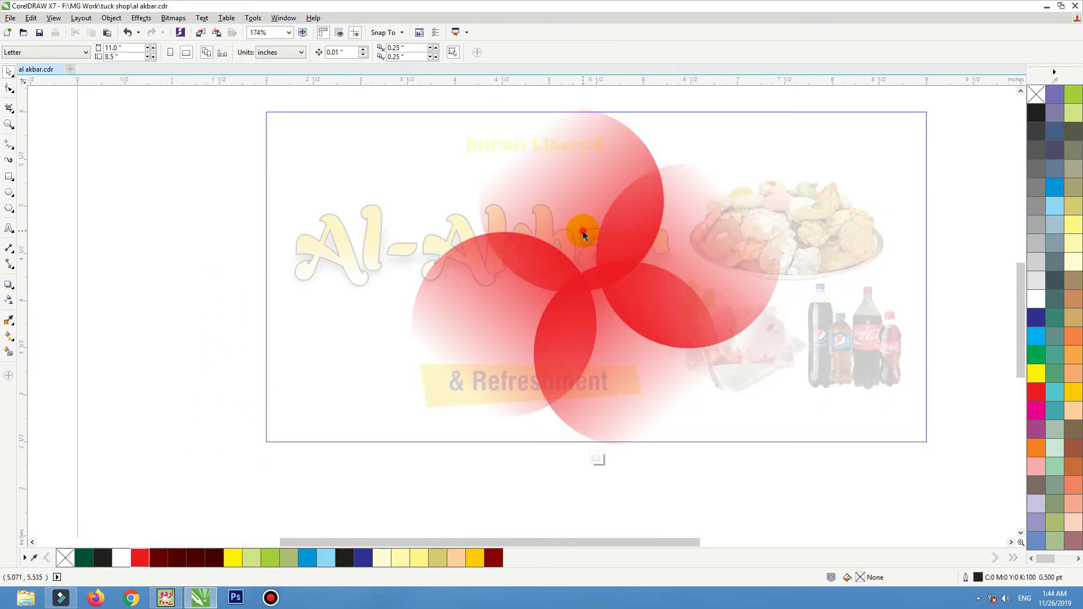
{"action": "left_click_drag", "start_coordinate": [583, 231], "coordinate": [340, 380]}
{"action": "left_click", "coordinate": [164, 231], "text": "ctrl"}
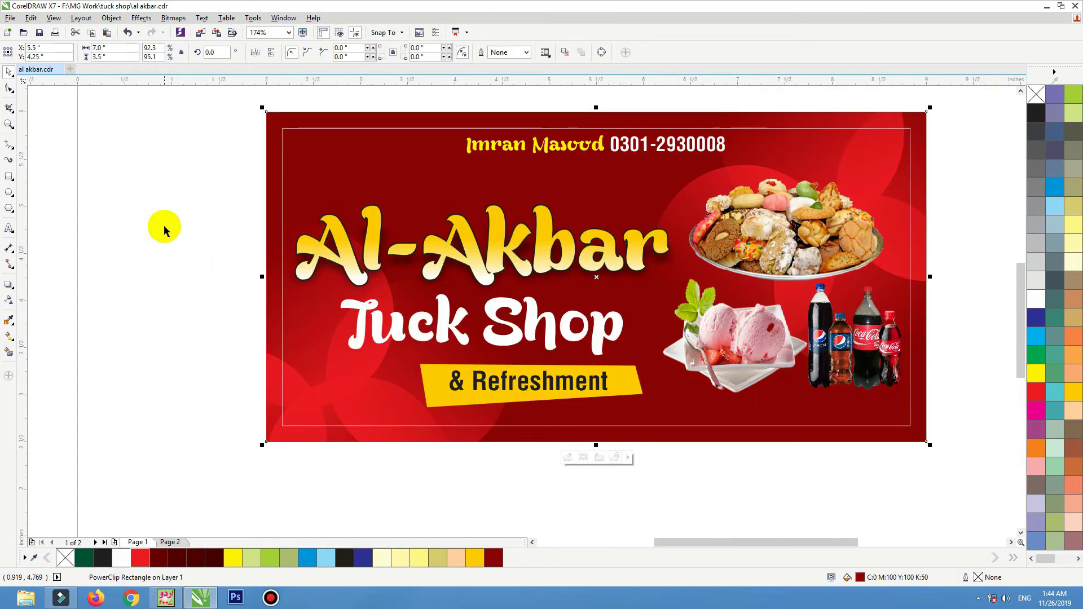
Step: Remove the white hairline outline from the inner margin rectangle
{"action": "left_click", "coordinate": [899, 151]}
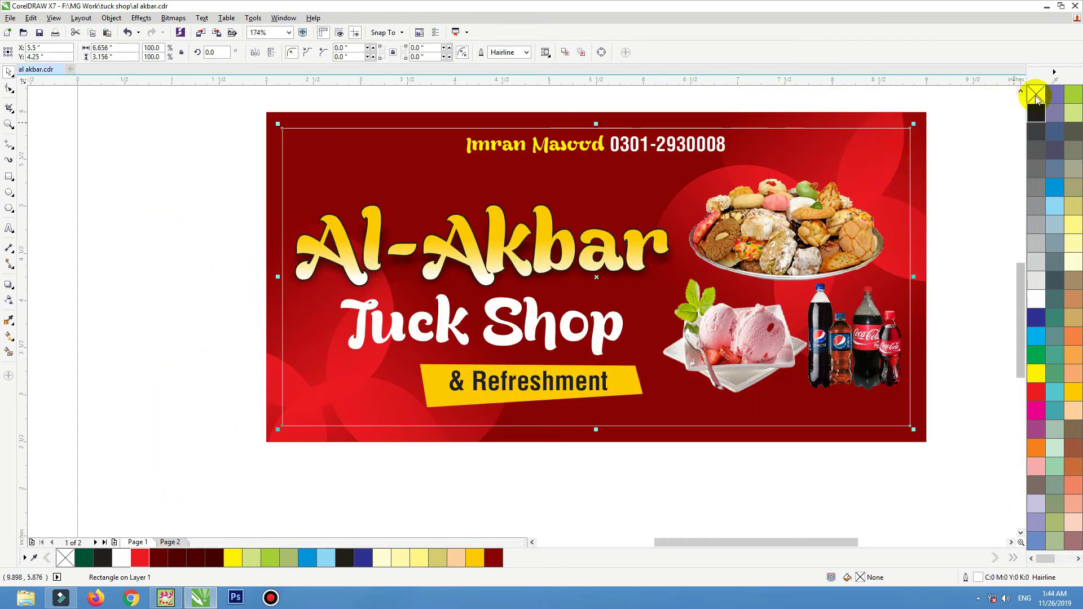
{"action": "right_click", "coordinate": [1036, 93]}
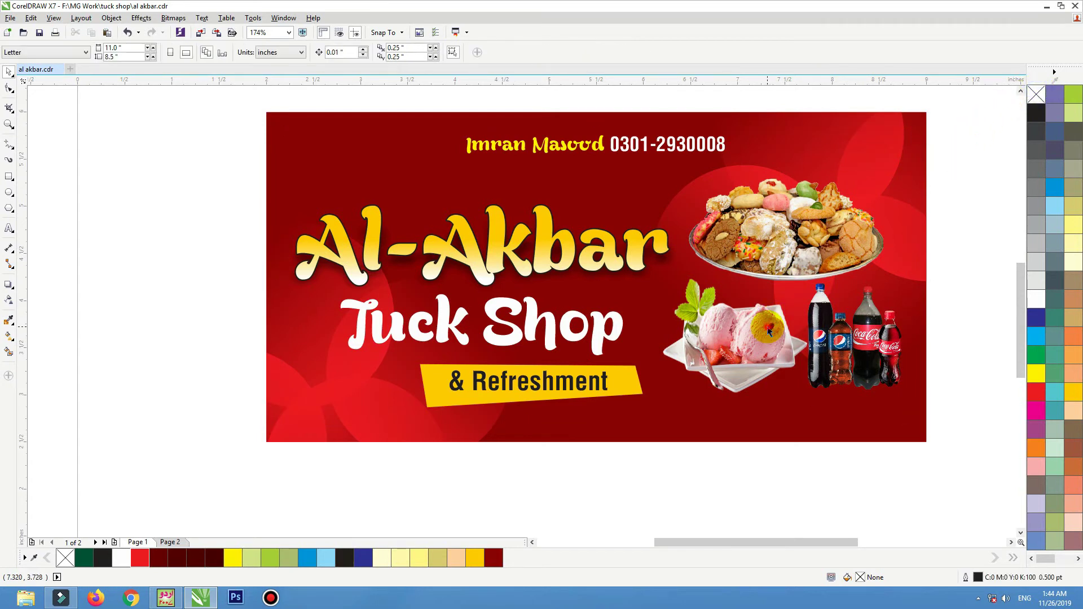
{"action": "left_click", "coordinate": [568, 383]}
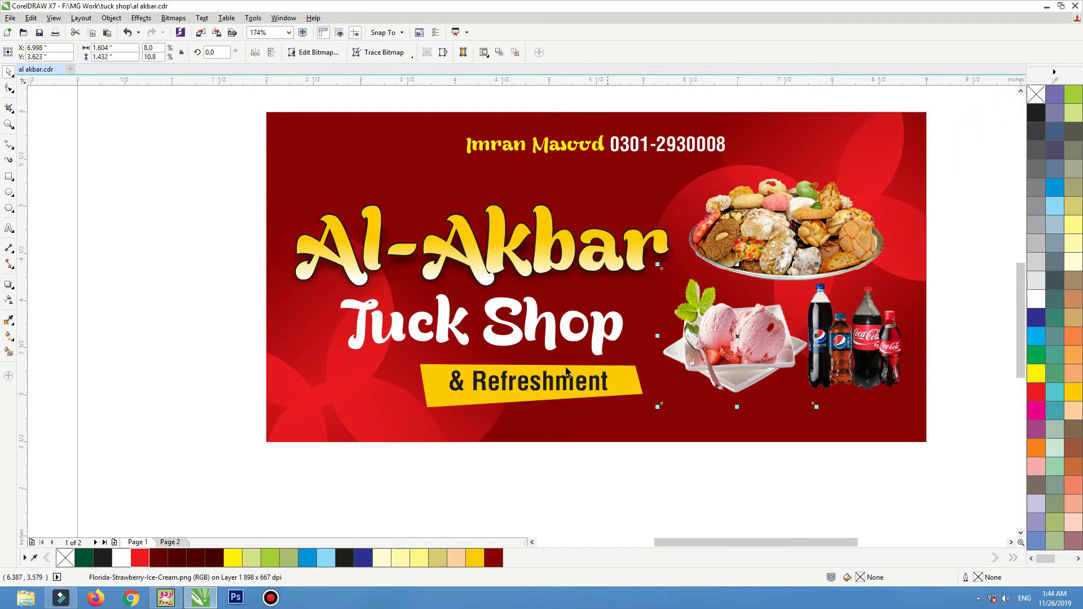
{"action": "left_click", "coordinate": [579, 393]}
{"action": "left_click", "coordinate": [618, 394], "text": "shift"}
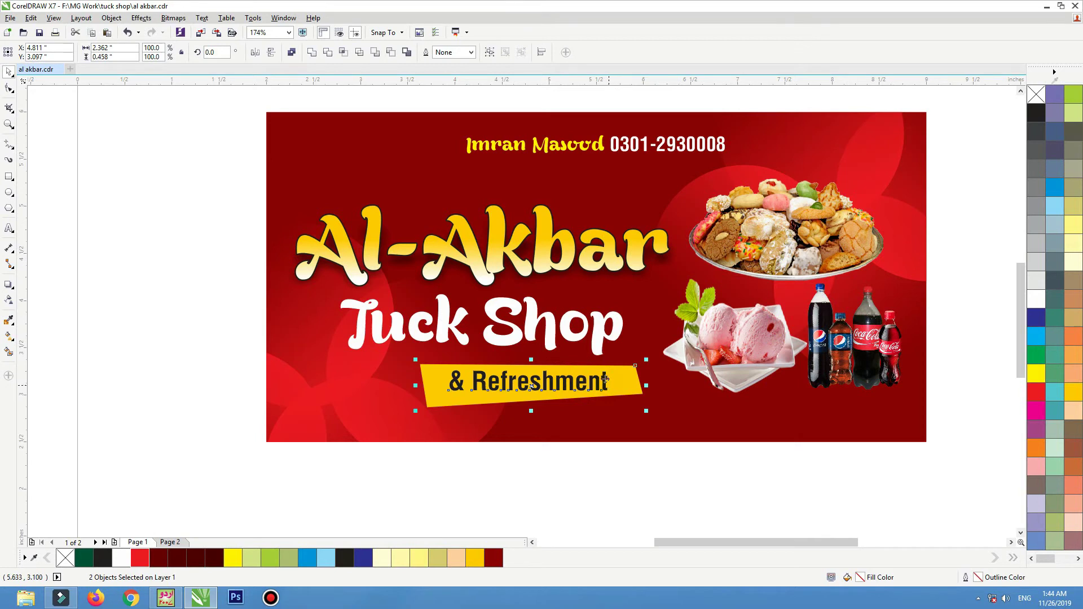
{"action": "left_click", "coordinate": [682, 145]}
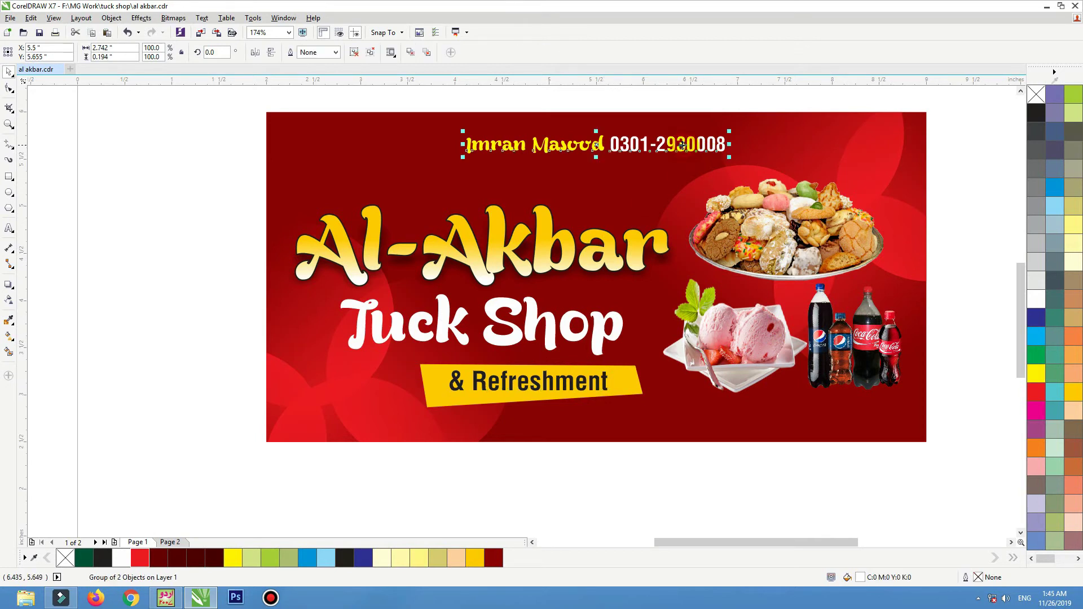
{"action": "left_click", "coordinate": [740, 345]}
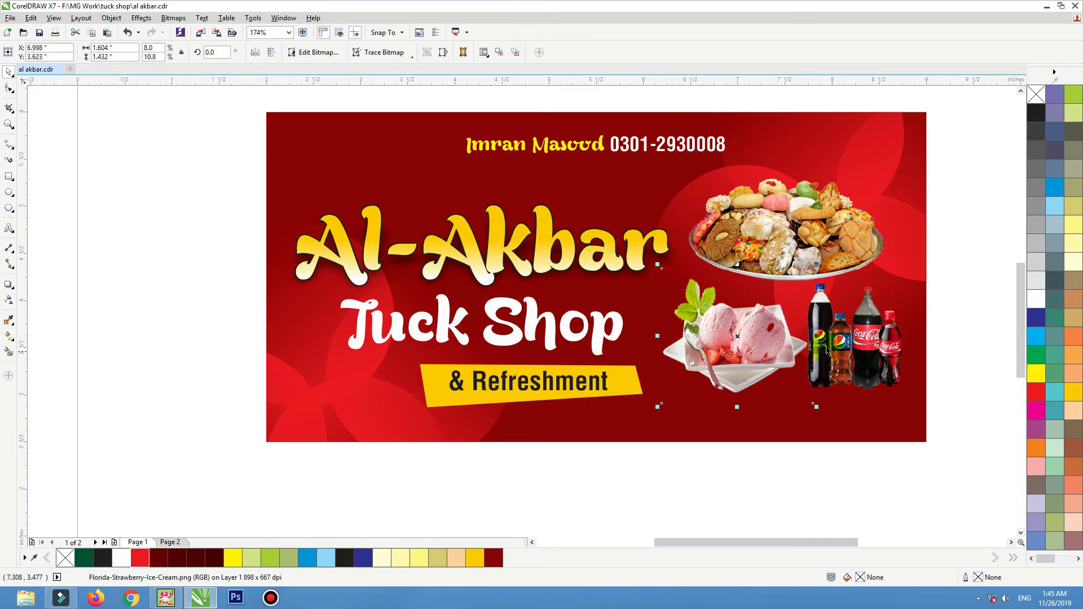
{"action": "left_click", "coordinate": [838, 348], "text": "shift"}
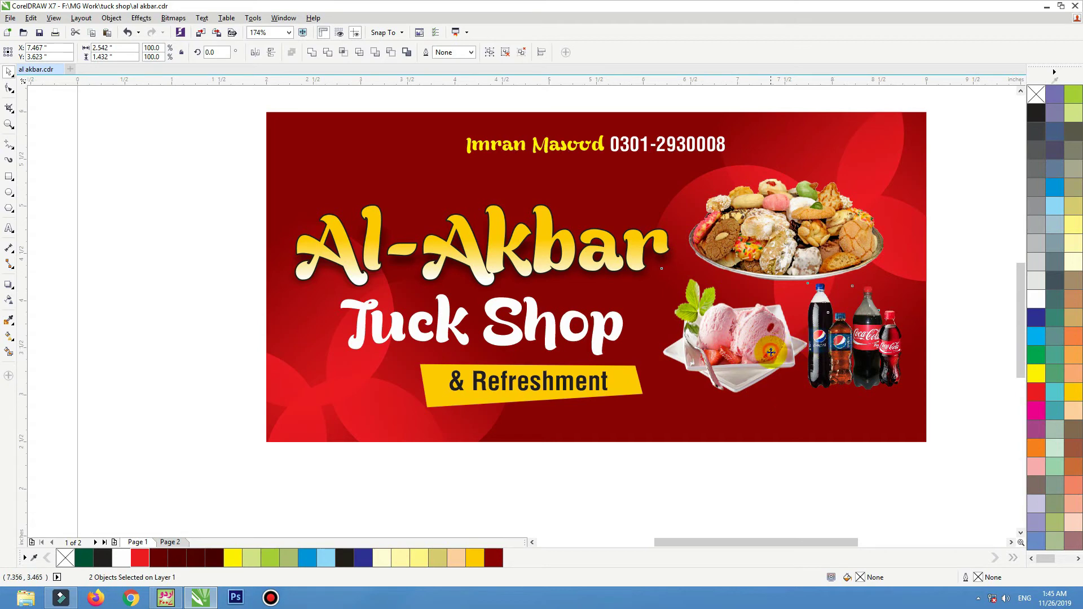
{"action": "left_click", "coordinate": [768, 486]}
{"action": "left_click", "coordinate": [750, 376]}
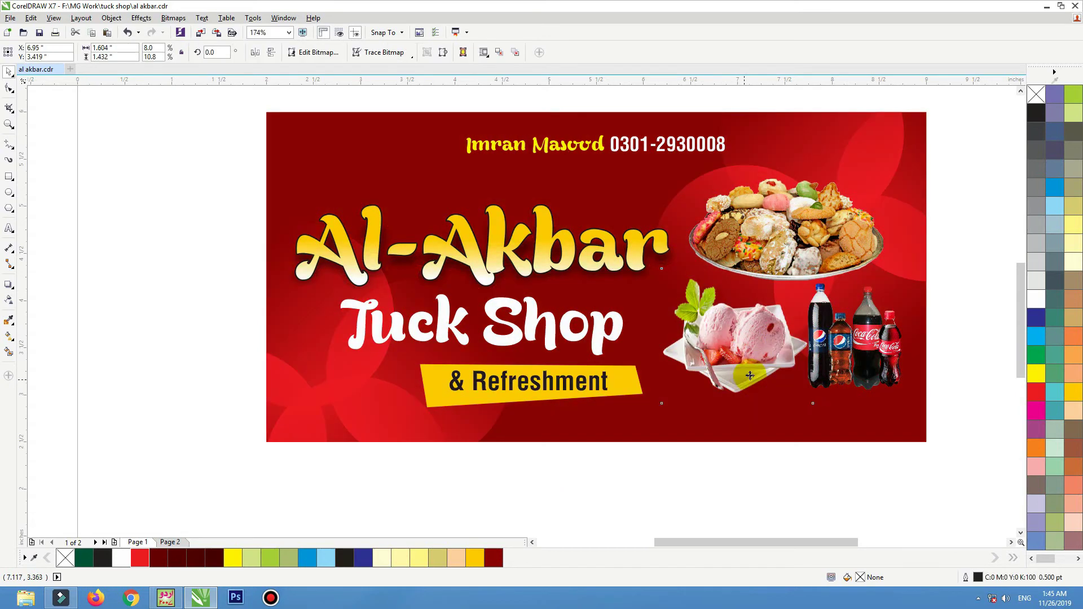
{"action": "left_click_drag", "start_coordinate": [754, 356], "coordinate": [750, 375]}
{"action": "left_click", "coordinate": [834, 348]}
{"action": "key", "text": "ctrl+z"}
Step: Delete the Coca-Cola bottles and move the two Pepsi bottles to the left of the ice cream image
{"action": "left_click", "coordinate": [867, 355], "text": "ctrl"}
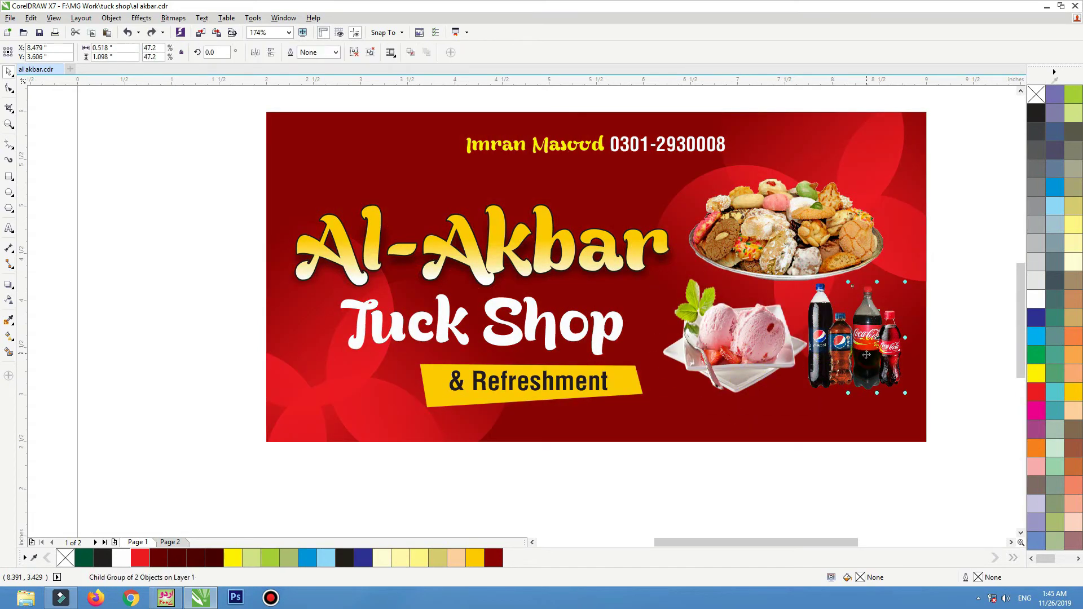
{"action": "key", "text": "Delete"}
{"action": "left_click", "coordinate": [839, 350]}
{"action": "left_click_drag", "start_coordinate": [857, 391], "coordinate": [660, 350]}
{"action": "key", "text": "ctrl+z"}
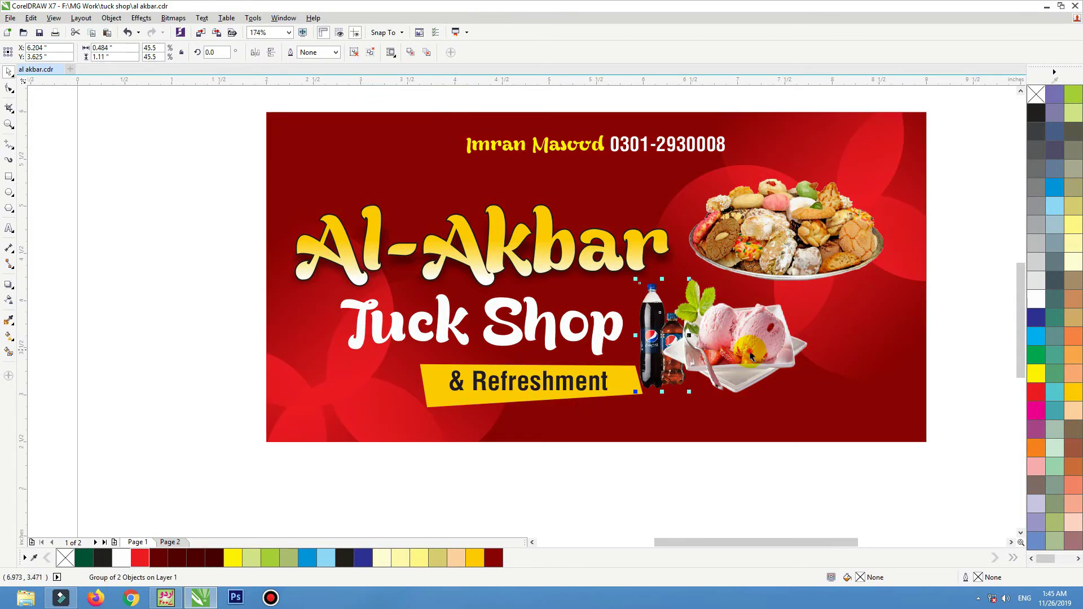
Step: Shift the cookie platter up and right, and enlarge the ice cream to about 2.16 inches wide beneath it
{"action": "left_click_drag", "start_coordinate": [694, 296], "coordinate": [836, 229]}
{"action": "left_click_drag", "start_coordinate": [837, 329], "coordinate": [841, 313]}
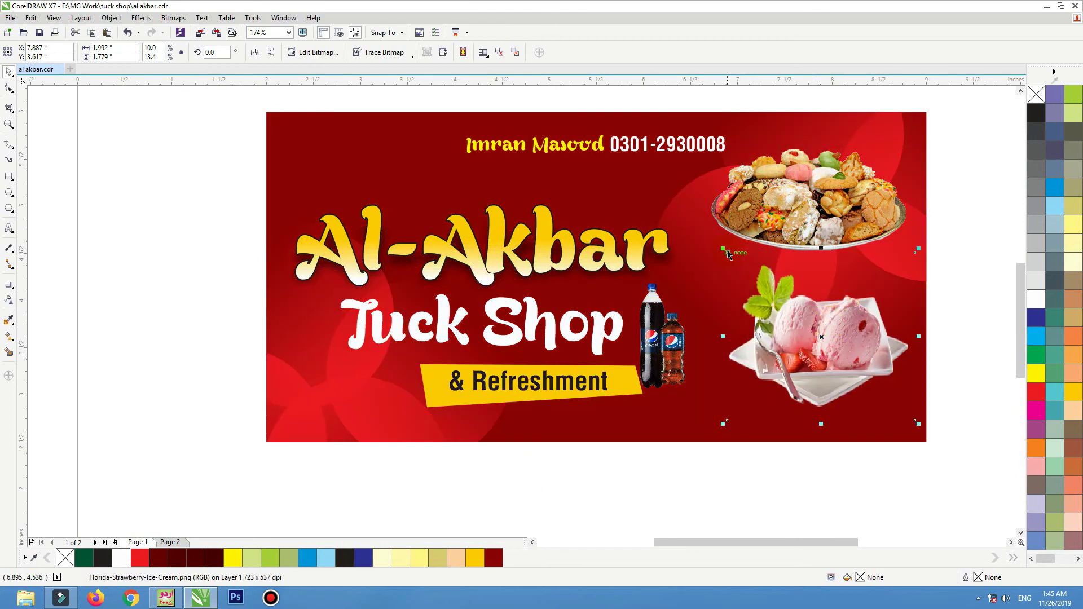
{"action": "left_click_drag", "start_coordinate": [728, 254], "coordinate": [713, 245]}
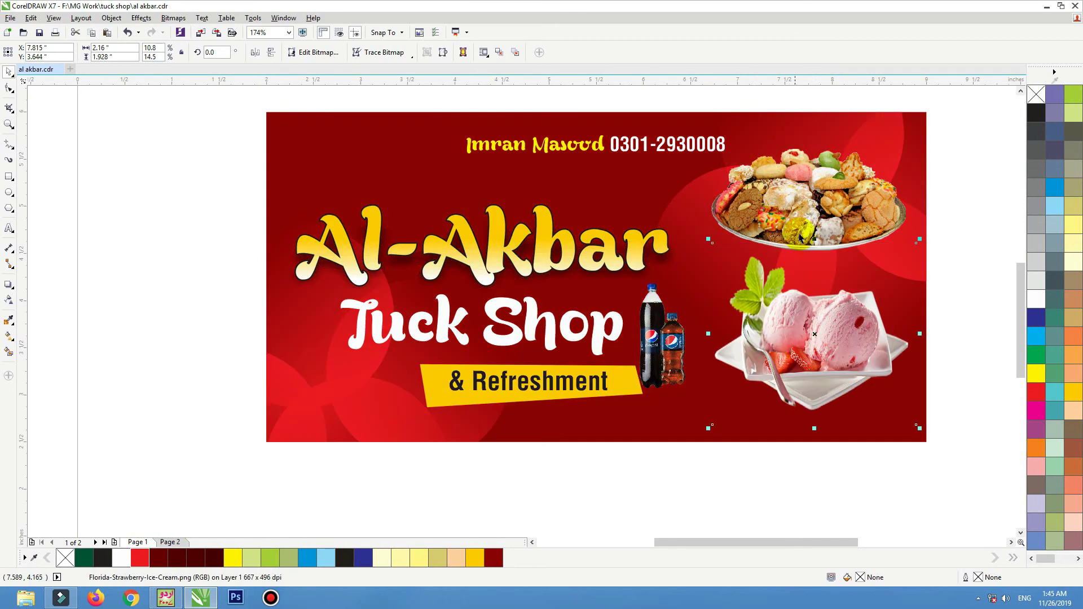
{"action": "left_click_drag", "start_coordinate": [799, 235], "coordinate": [797, 245]}
{"action": "left_click", "coordinate": [811, 334]}
{"action": "left_click_drag", "start_coordinate": [809, 332], "coordinate": [800, 336]}
Step: Enlarge the Pepsi bottles to about 0.6 by 1.36 inches and place them against the ice cream plate's left edge
{"action": "left_click_drag", "start_coordinate": [670, 342], "coordinate": [685, 354]}
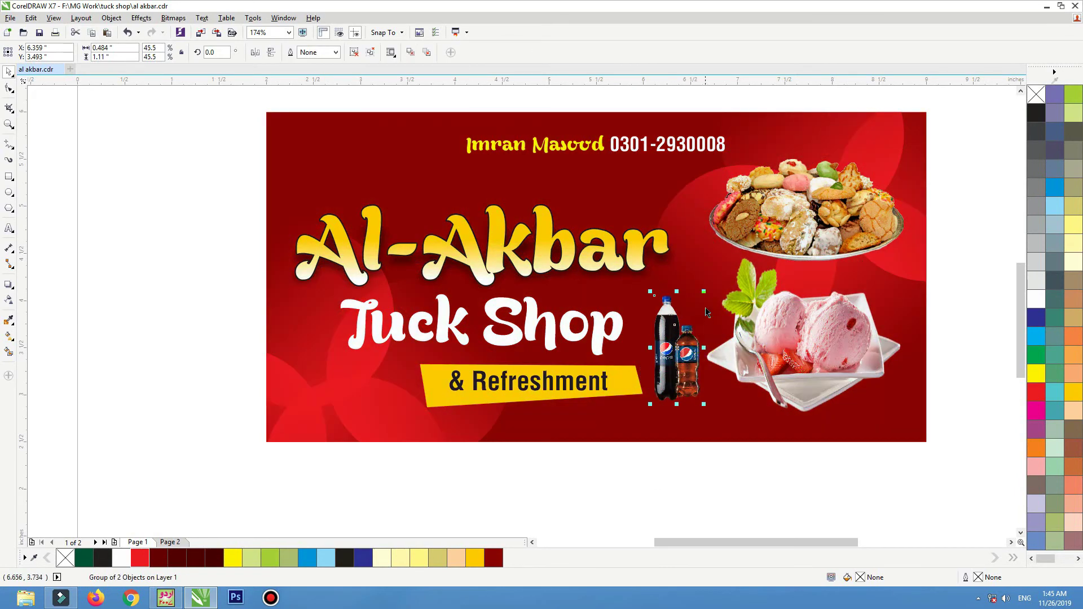
{"action": "left_click_drag", "start_coordinate": [704, 292], "coordinate": [715, 270]}
{"action": "left_click_drag", "start_coordinate": [695, 329], "coordinate": [711, 372]}
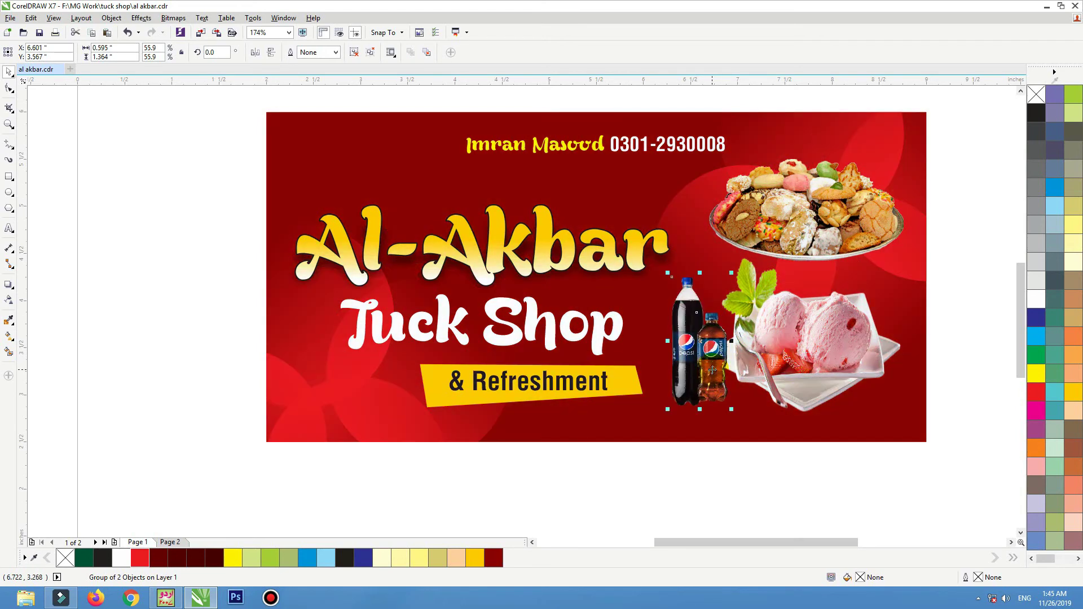
Step: Adjust the cookie platter above the ice cream and align both images on a common vertical centre line
{"action": "left_click_drag", "start_coordinate": [800, 364], "coordinate": [802, 365]}
{"action": "left_click_drag", "start_coordinate": [808, 215], "coordinate": [800, 210]}
{"action": "left_click_drag", "start_coordinate": [798, 320], "coordinate": [798, 258]}
{"action": "left_click", "coordinate": [804, 212], "text": "shift"}
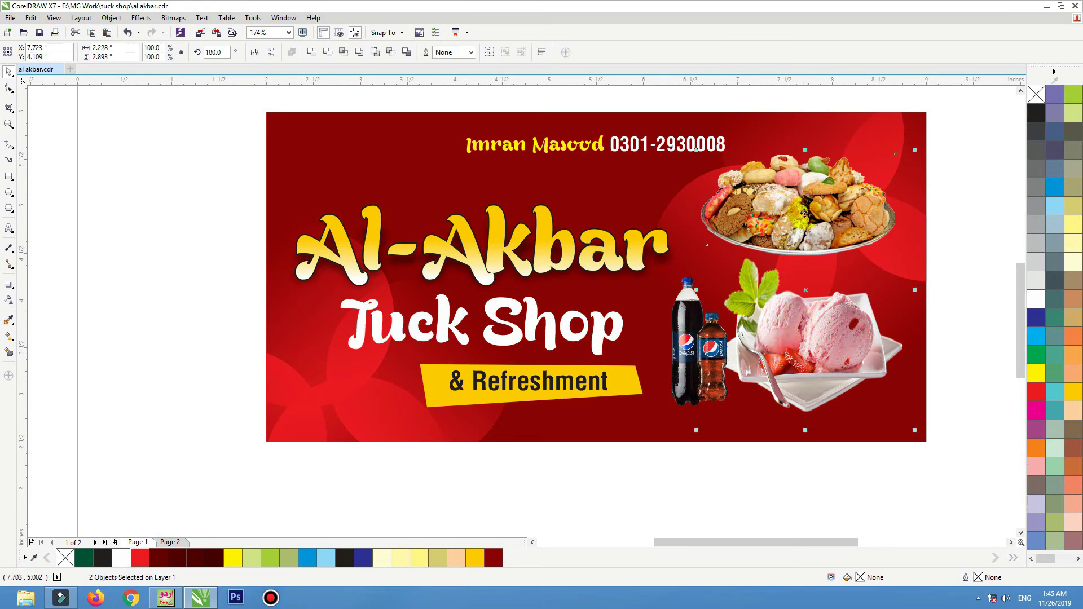
{"action": "key", "text": "c"}
{"action": "left_click_drag", "start_coordinate": [805, 213], "coordinate": [807, 214]}
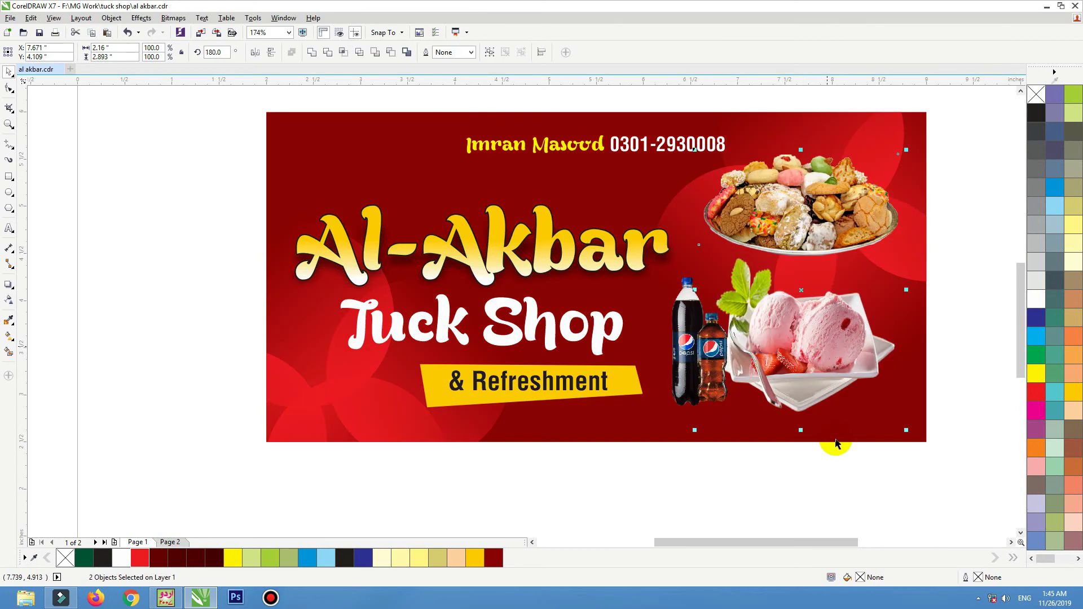
Step: Nudge the ice cream slightly to the right and move the Pepsi bottles slightly down and left
{"action": "left_click", "coordinate": [822, 384]}
{"action": "left_click_drag", "start_coordinate": [821, 383], "coordinate": [827, 382]}
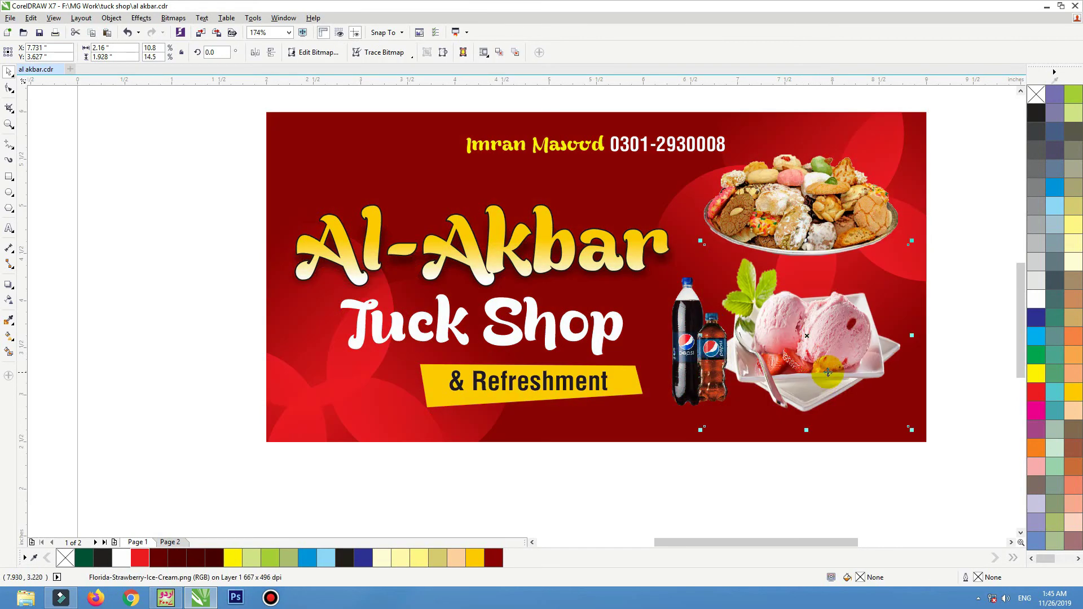
{"action": "left_click", "coordinate": [717, 386]}
{"action": "left_click_drag", "start_coordinate": [718, 386], "coordinate": [714, 384]}
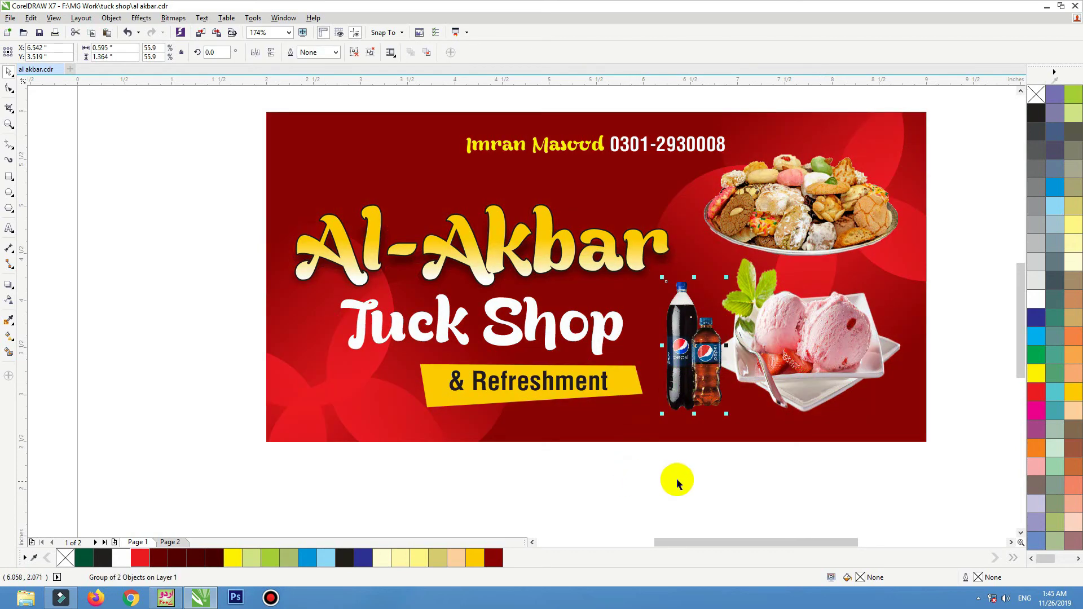
Step: Nudge the "& Refreshment" banner and the "Tuck Shop" text slightly downward
{"action": "left_click_drag", "start_coordinate": [677, 481], "coordinate": [445, 357]}
{"action": "left_click_drag", "start_coordinate": [490, 388], "coordinate": [581, 393]}
{"action": "left_click", "coordinate": [579, 360]}
{"action": "left_click", "coordinate": [569, 338]}
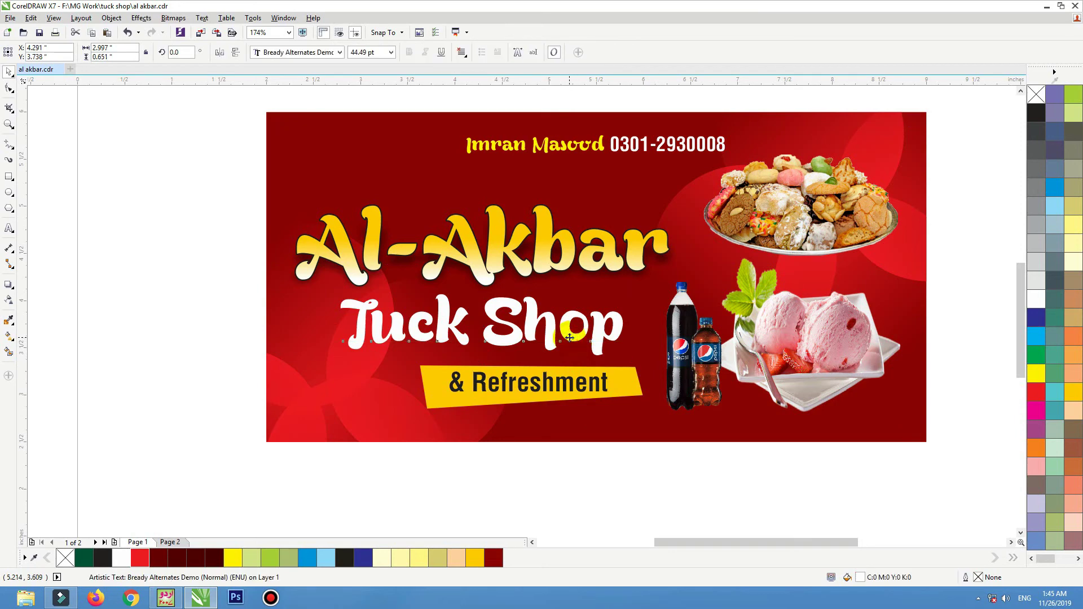
{"action": "left_click_drag", "start_coordinate": [570, 337], "coordinate": [570, 340]}
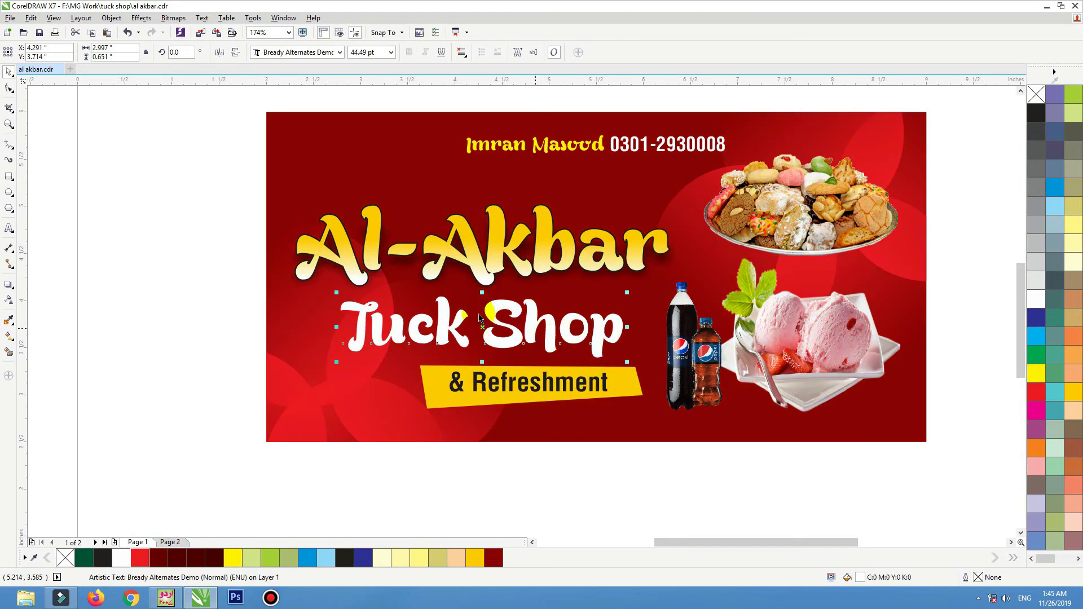
{"action": "left_click", "coordinate": [535, 390]}
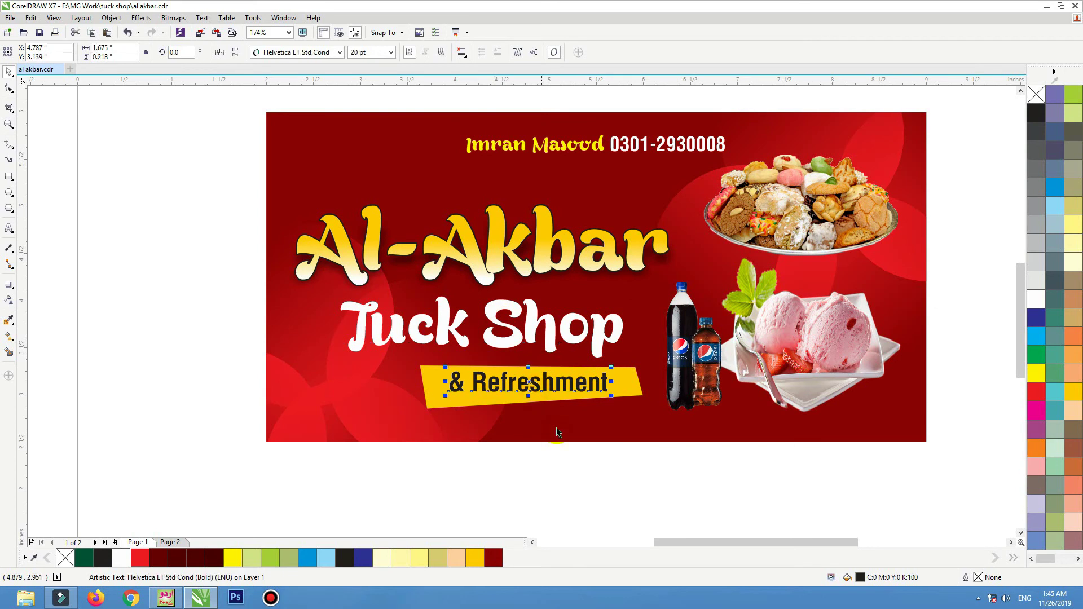
{"action": "left_click", "coordinate": [560, 478]}
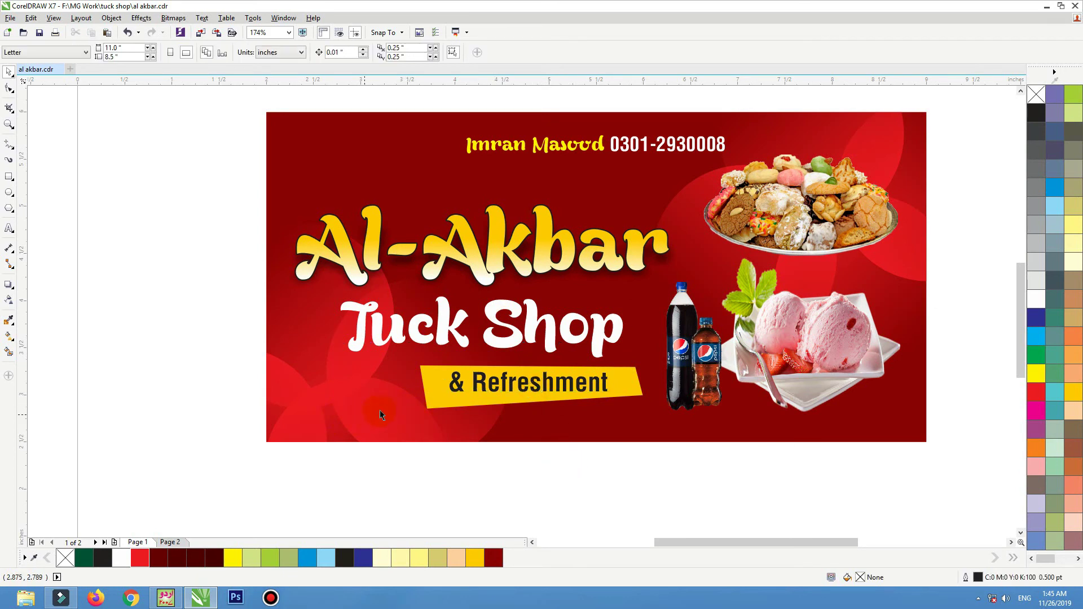
Step: Move the contact name and phone number line left so it starts near the sign's upper-left corner
{"action": "left_click", "coordinate": [561, 149]}
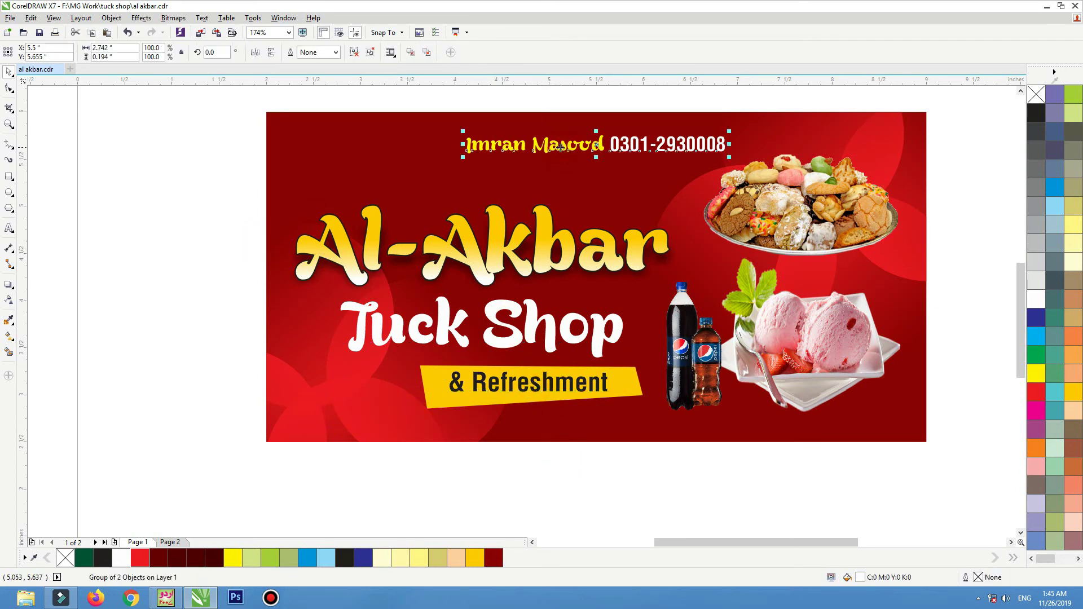
{"action": "left_click_drag", "start_coordinate": [562, 149], "coordinate": [406, 146]}
{"action": "left_click", "coordinate": [159, 203]}
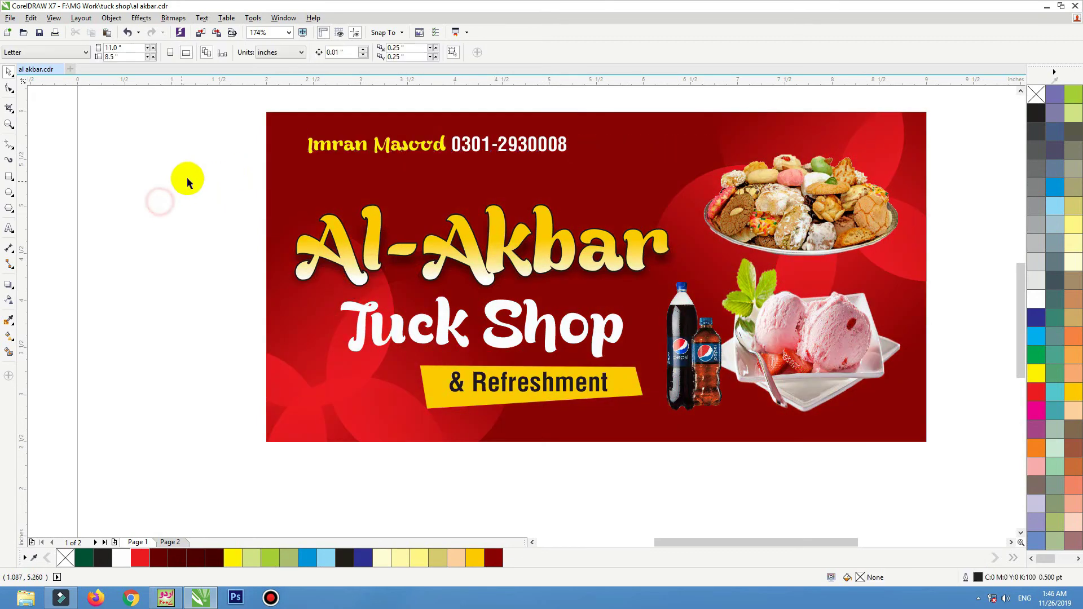
Step: Enlarge the "Al-Akbar" and "Tuck Shop" texts together to about 4.19 inches wide and shift them slightly up and right
{"action": "left_click_drag", "start_coordinate": [188, 177], "coordinate": [682, 375]}
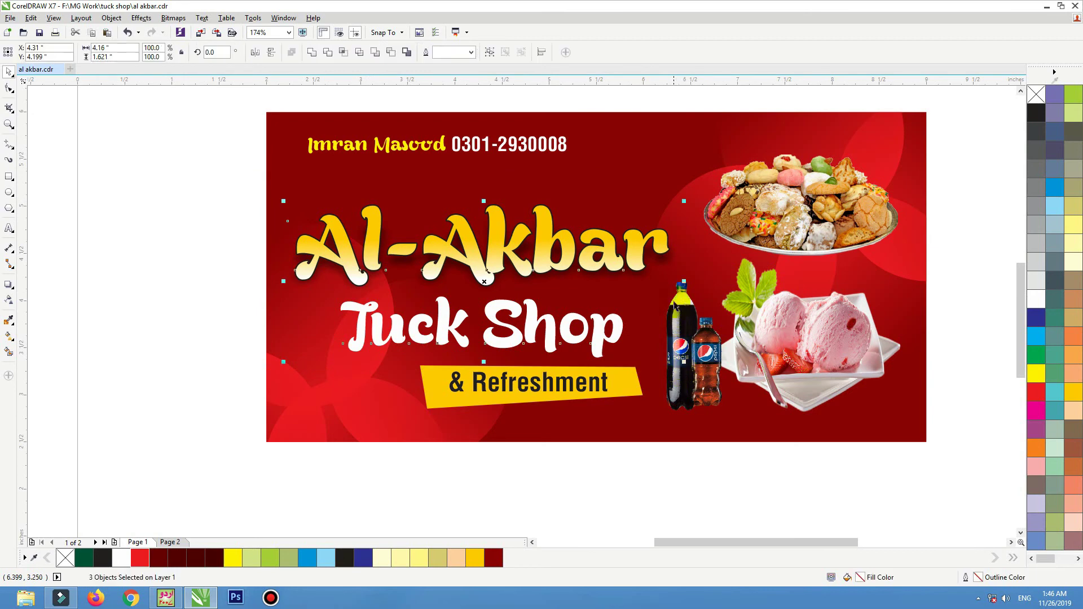
{"action": "left_click_drag", "start_coordinate": [685, 282], "coordinate": [669, 281]}
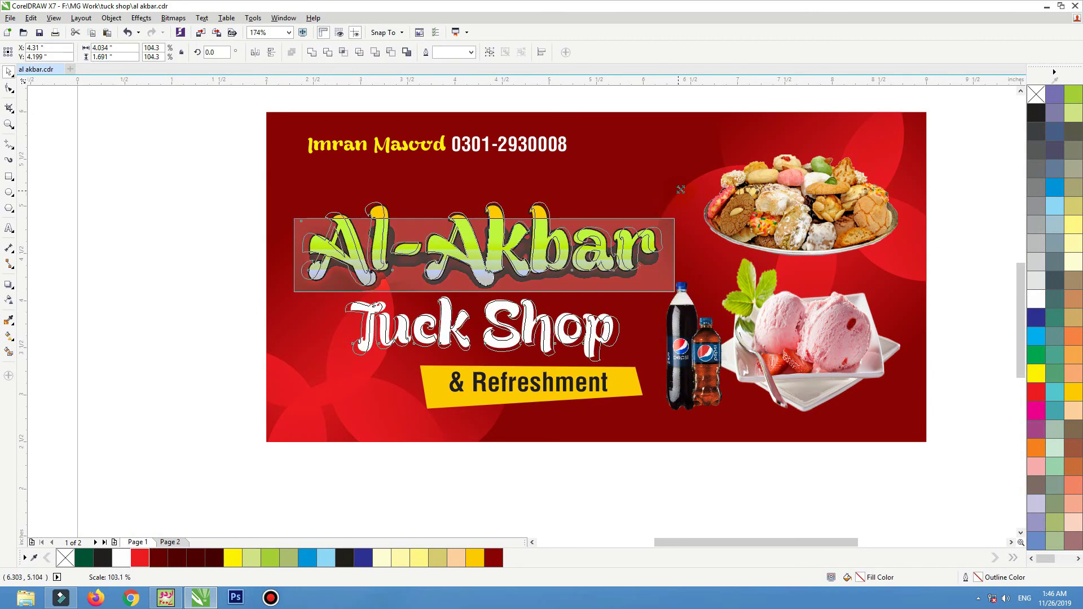
{"action": "left_click_drag", "start_coordinate": [595, 245], "coordinate": [602, 240]}
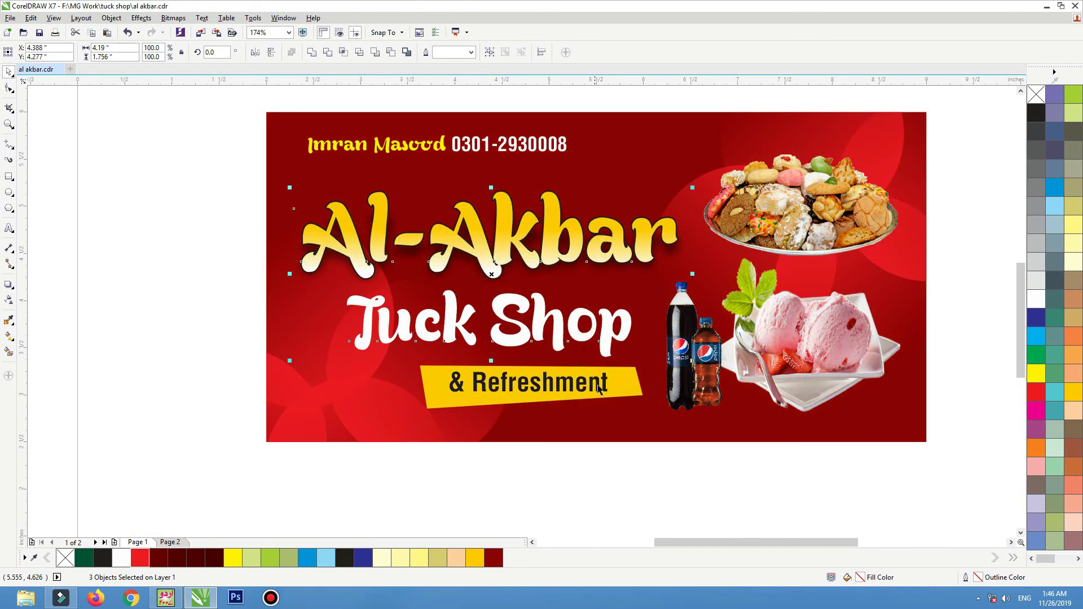
Step: Move the "& Refreshment" text and its yellow banner slightly down from the "Tuck Shop" text
{"action": "left_click", "coordinate": [626, 454]}
{"action": "left_click_drag", "start_coordinate": [688, 482], "coordinate": [398, 338]}
{"action": "left_click_drag", "start_coordinate": [494, 385], "coordinate": [494, 390]}
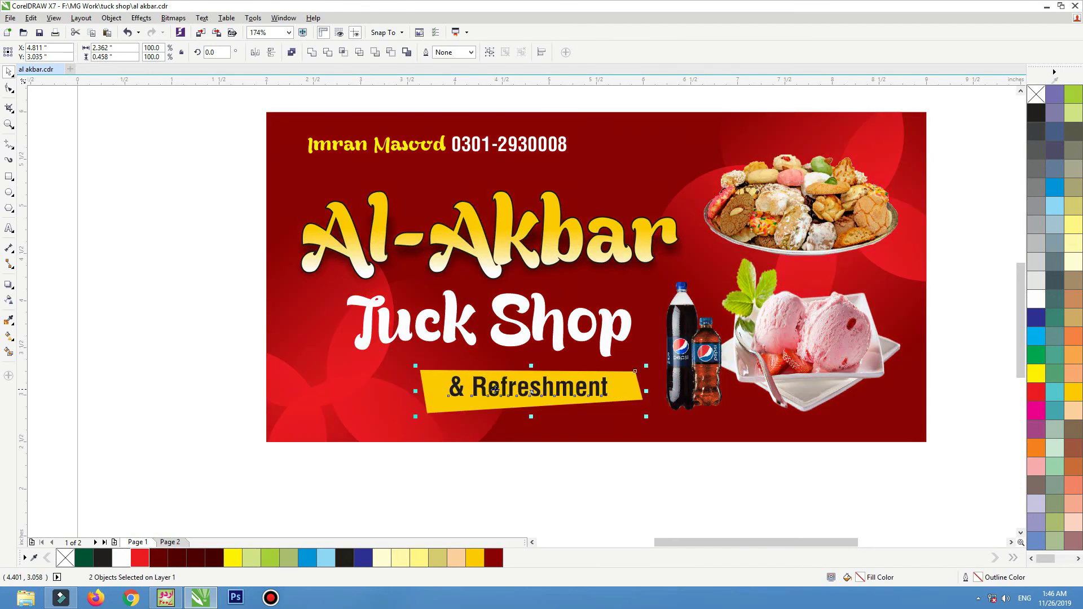
{"action": "left_click", "coordinate": [487, 463]}
Step: Try enlarging the contact name and phone number line to about 4.33 inches wide
{"action": "key", "text": "F4"}
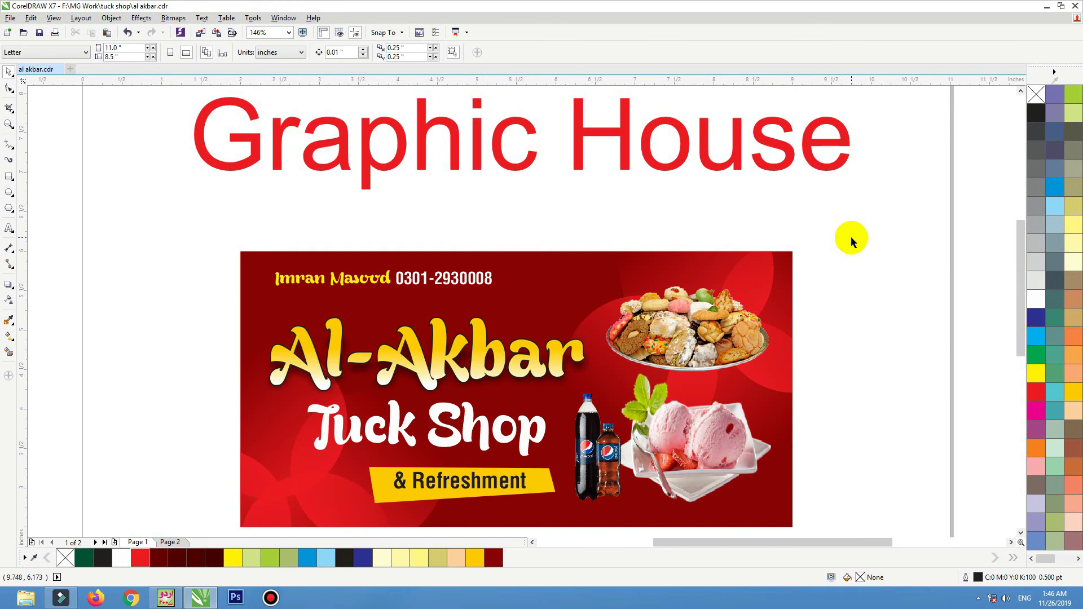
{"action": "left_click_drag", "start_coordinate": [190, 217], "coordinate": [621, 257]}
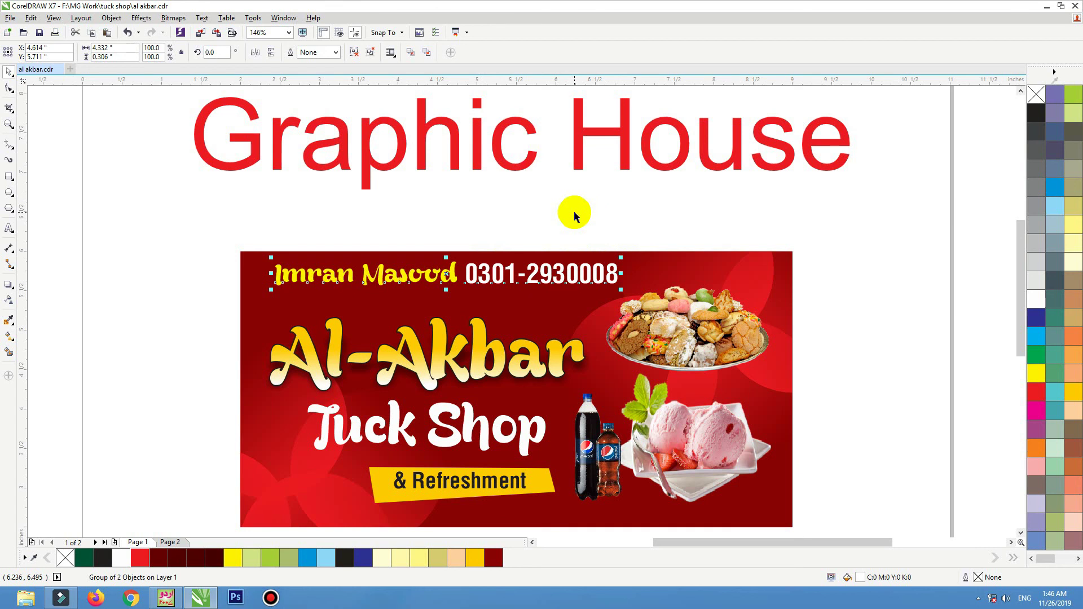
{"action": "key", "text": "ctrl+z"}
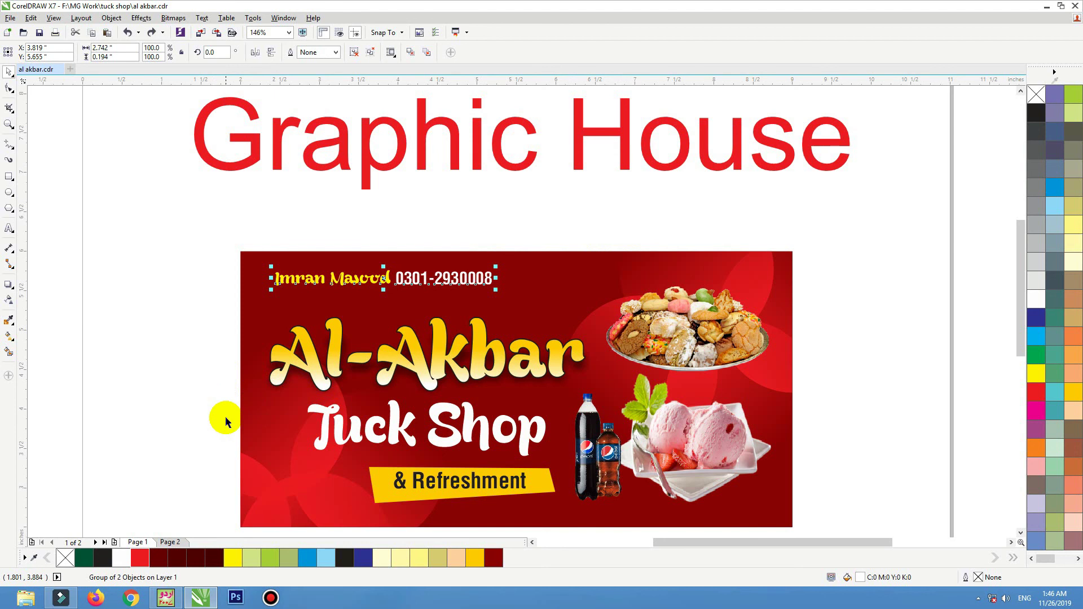
Step: Scale the "& Refreshment" text and its yellow banner down to about 2.3 inches wide
{"action": "mouse_move", "coordinate": [217, 402]}
{"action": "left_mouse_down"}
{"action": "mouse_move", "coordinate": [559, 498]}
{"action": "mouse_move", "coordinate": [665, 549]}
{"action": "left_mouse_up"}
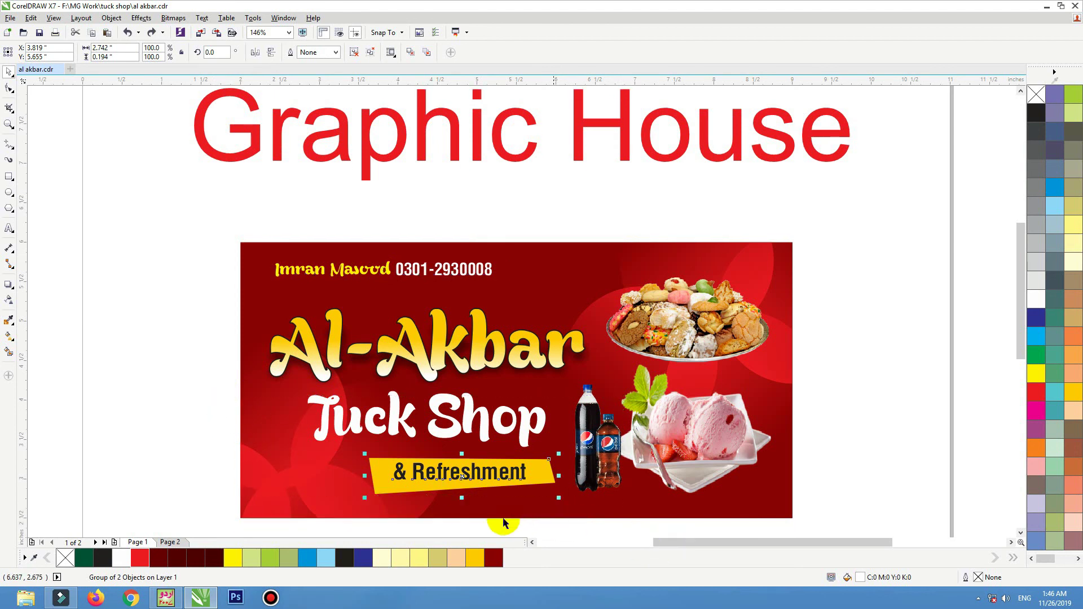
{"action": "left_click_drag", "start_coordinate": [361, 452], "coordinate": [365, 454]}
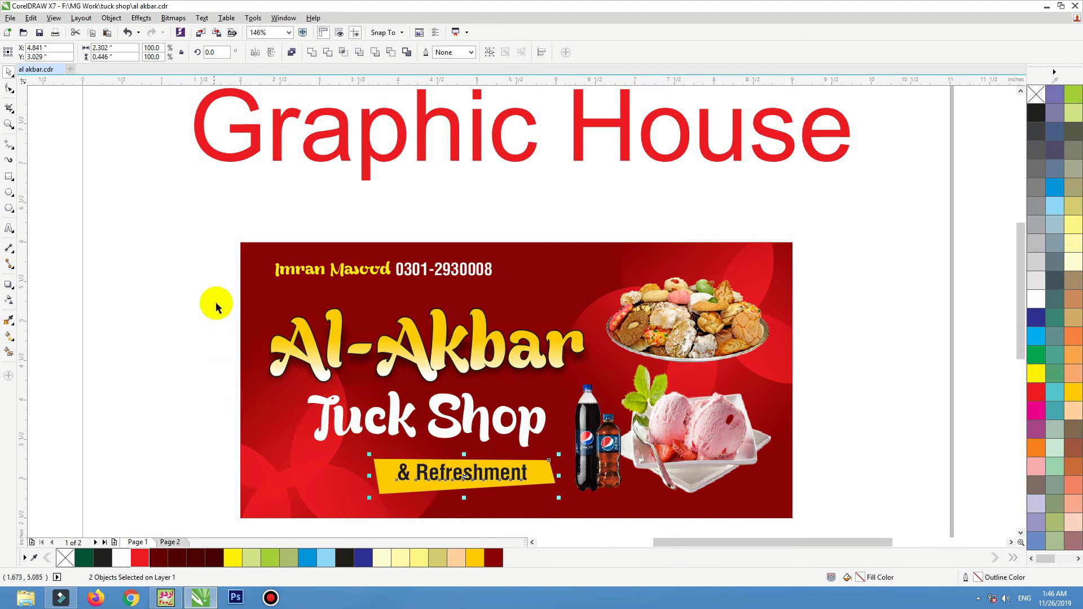
Step: Examine the finished sign's text and image layout both close up and on the whole page
{"action": "left_click_drag", "start_coordinate": [214, 303], "coordinate": [592, 489]}
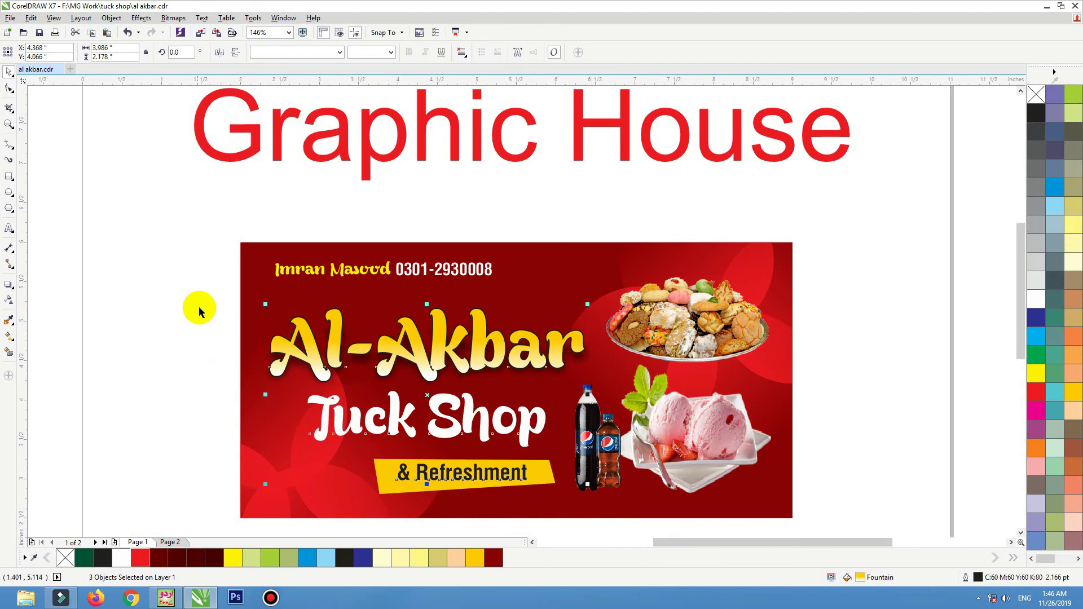
{"action": "left_click_drag", "start_coordinate": [201, 286], "coordinate": [579, 534]}
{"action": "left_click", "coordinate": [564, 530]}
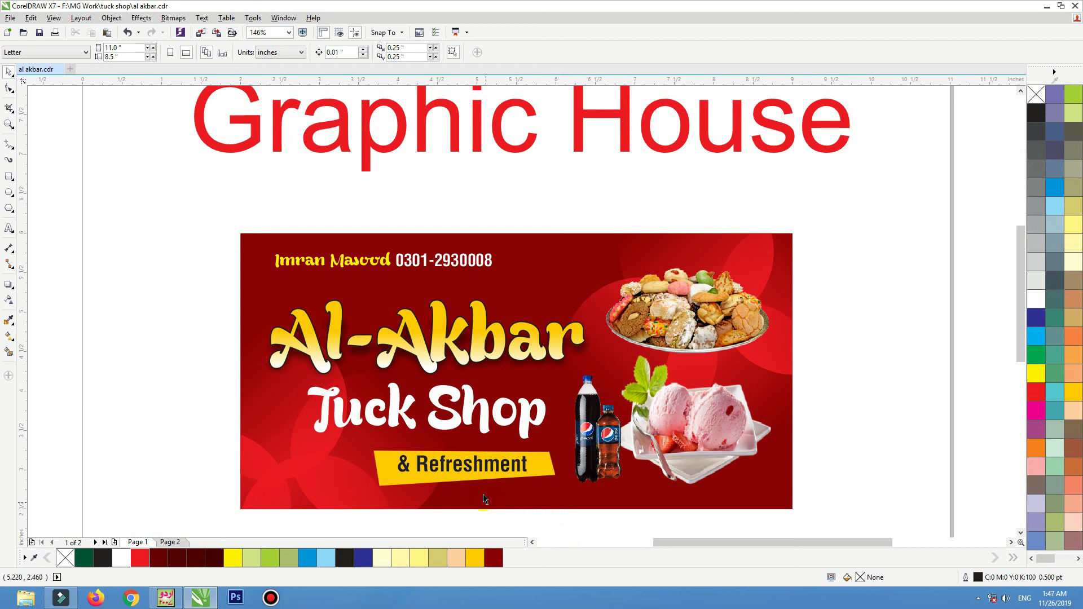
{"action": "left_click", "coordinate": [464, 469]}
{"action": "scroll", "coordinate": [604, 281], "scroll_direction": "down", "scroll_amount": 2}
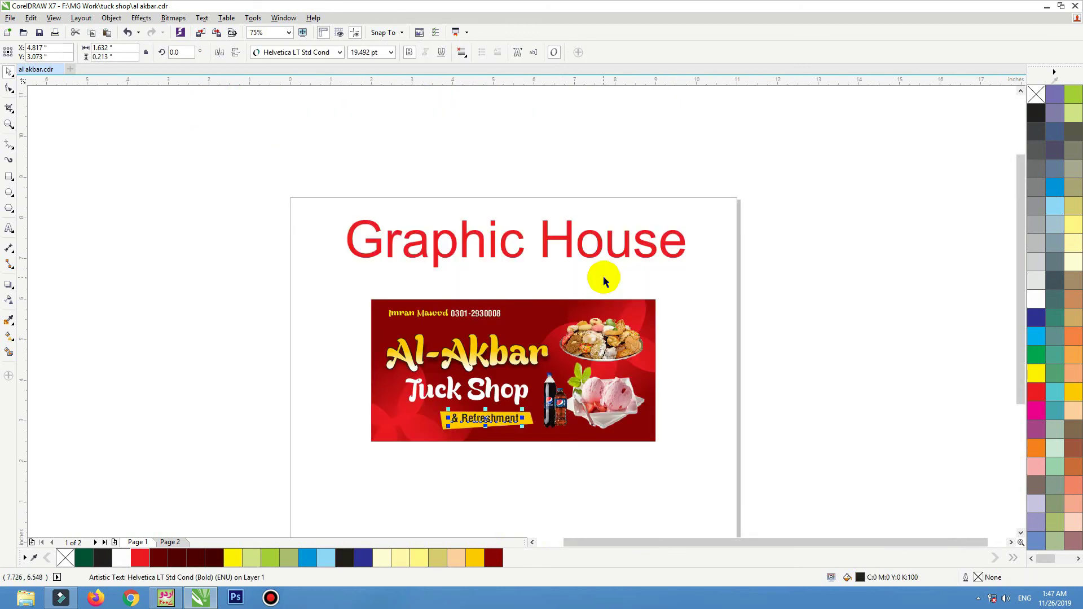
{"action": "left_click", "coordinate": [697, 276]}
{"action": "key", "text": "F2"}
{"action": "left_click_drag", "start_coordinate": [702, 277], "coordinate": [315, 466]}
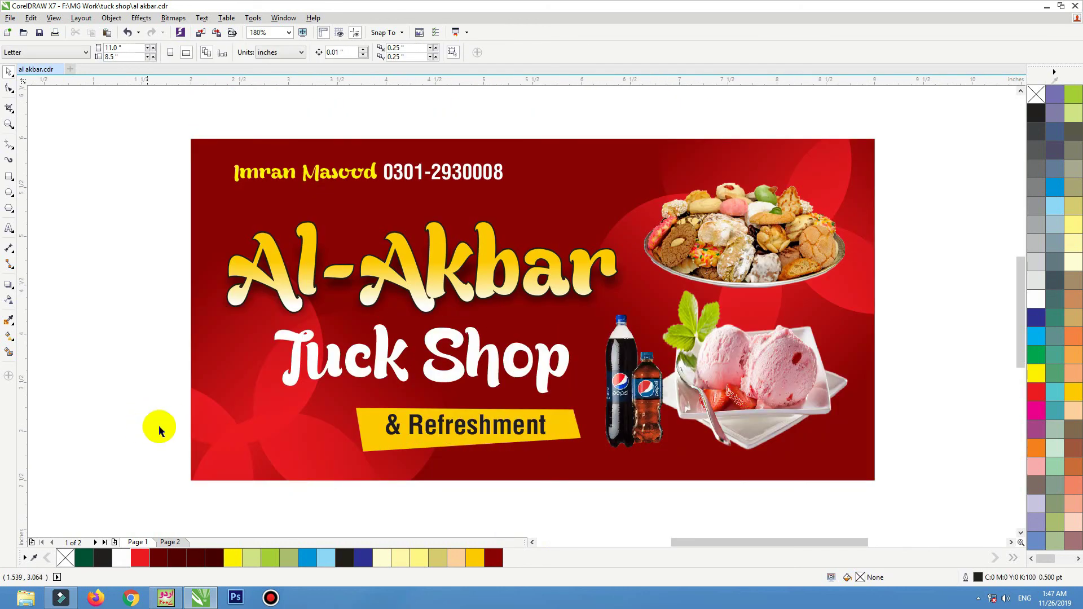
{"action": "scroll", "coordinate": [397, 475], "scroll_direction": "down", "scroll_amount": 2}
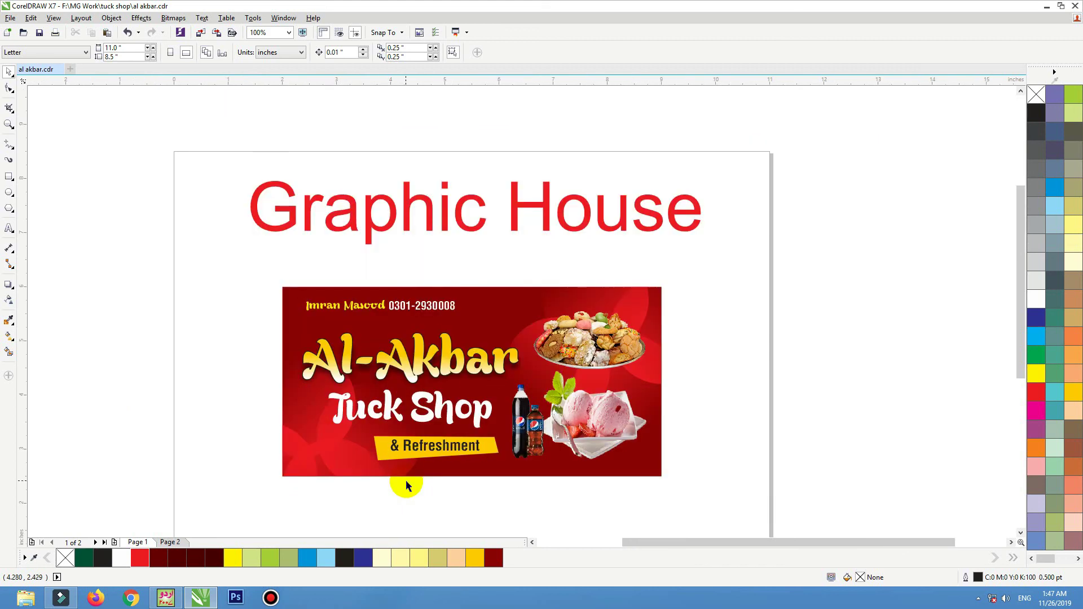
{"action": "scroll", "coordinate": [230, 428], "scroll_direction": "up", "scroll_amount": 2}
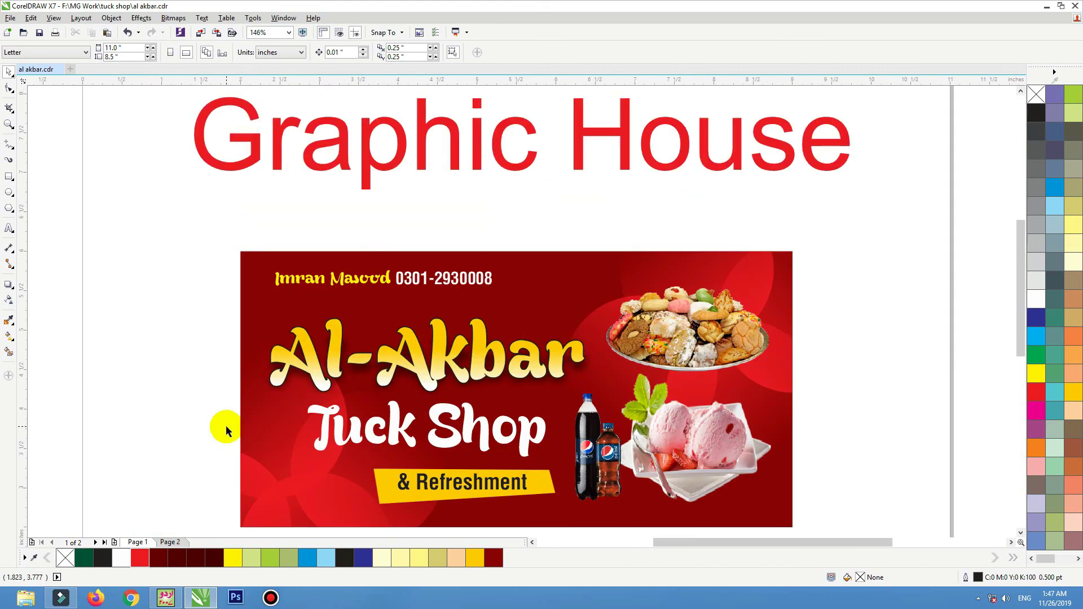